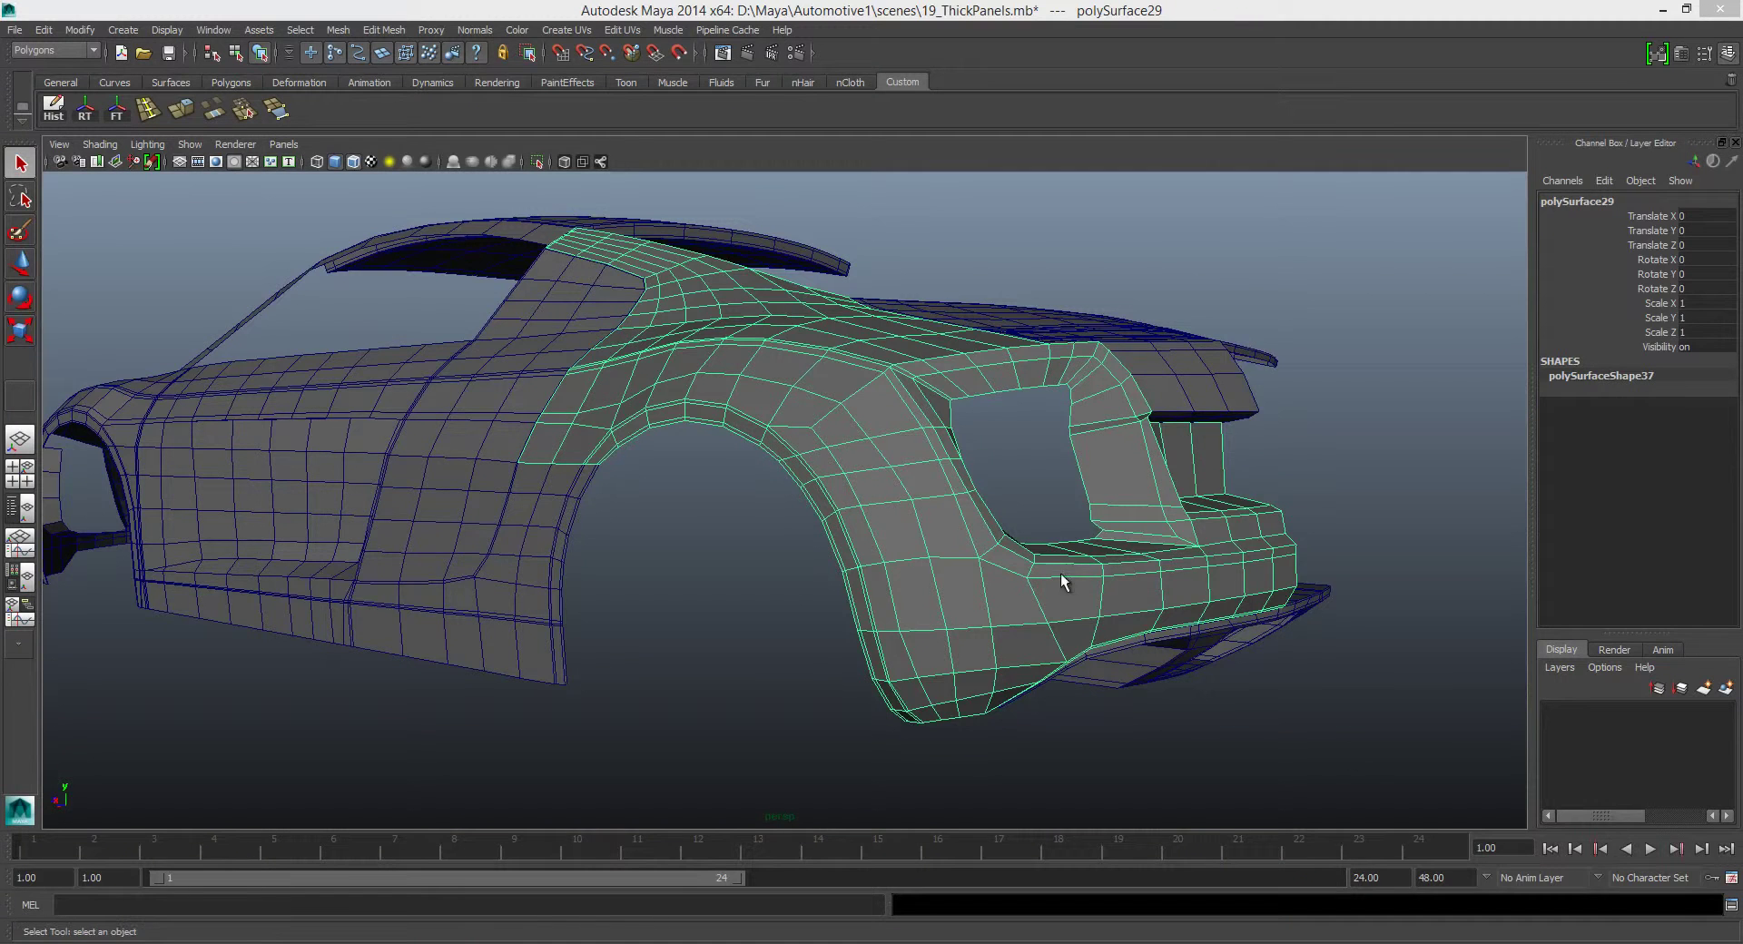
Select the door panel and orbit around the car
left_click(803, 541)
left_click(281, 379)
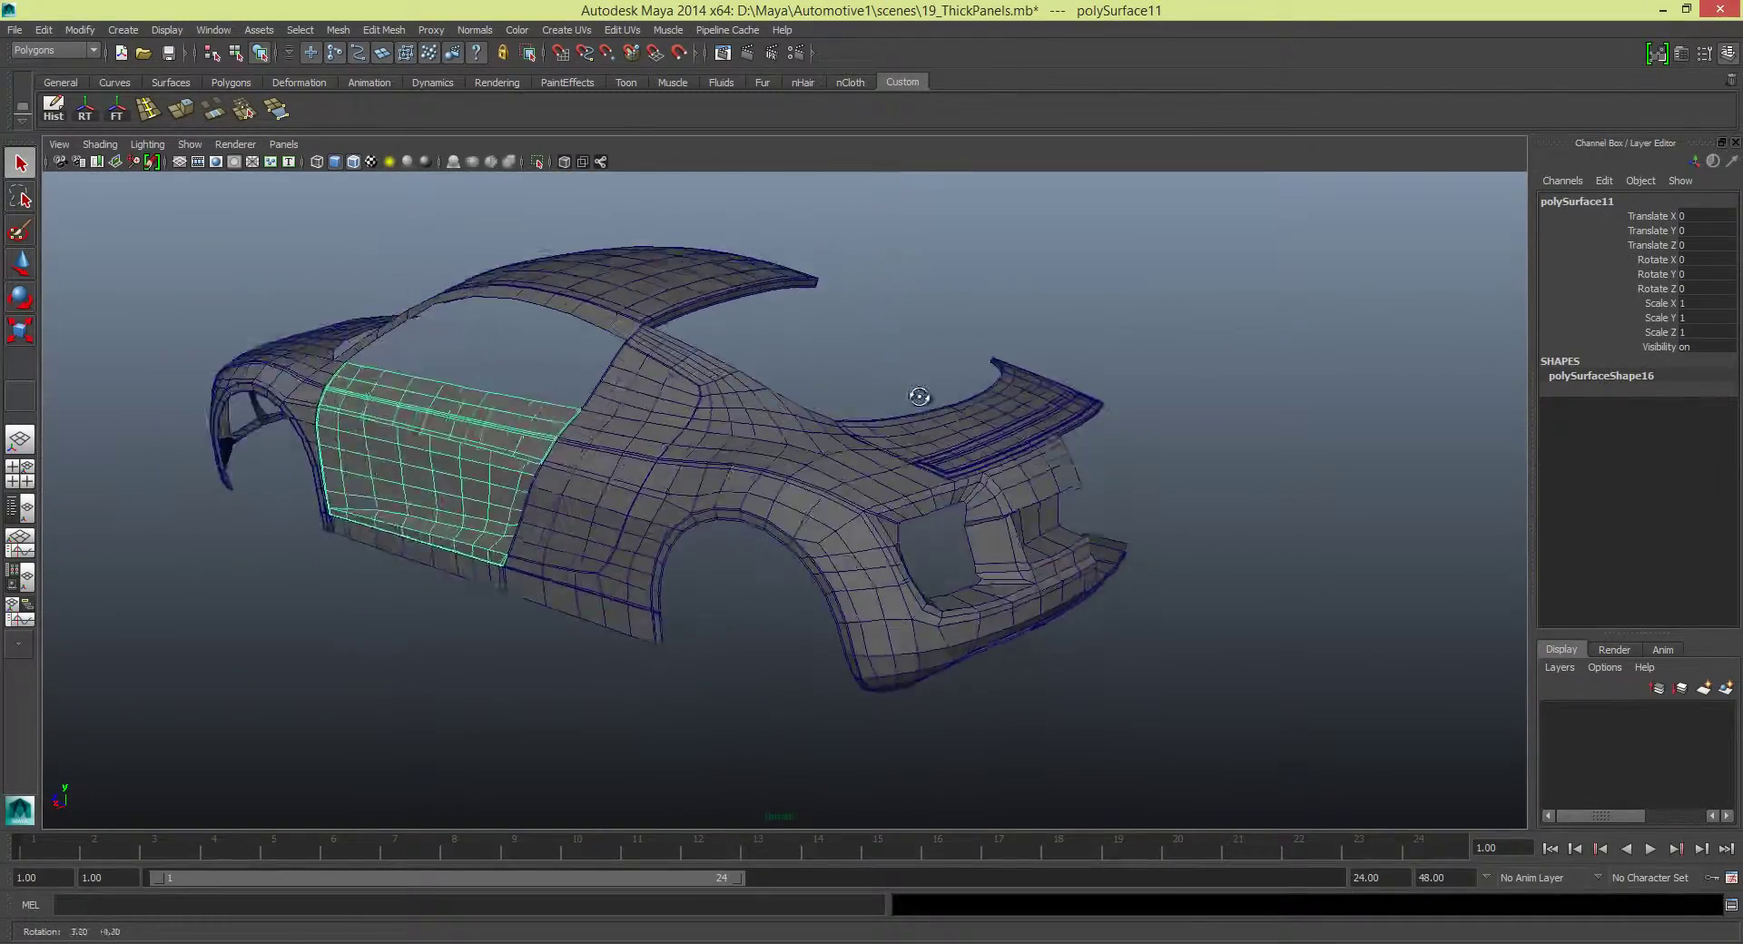
left_click_drag(918, 391, 837, 572, "alt")
Maximise the side view and frame the rear fender panel against the blueprint
key("space")
key("space")
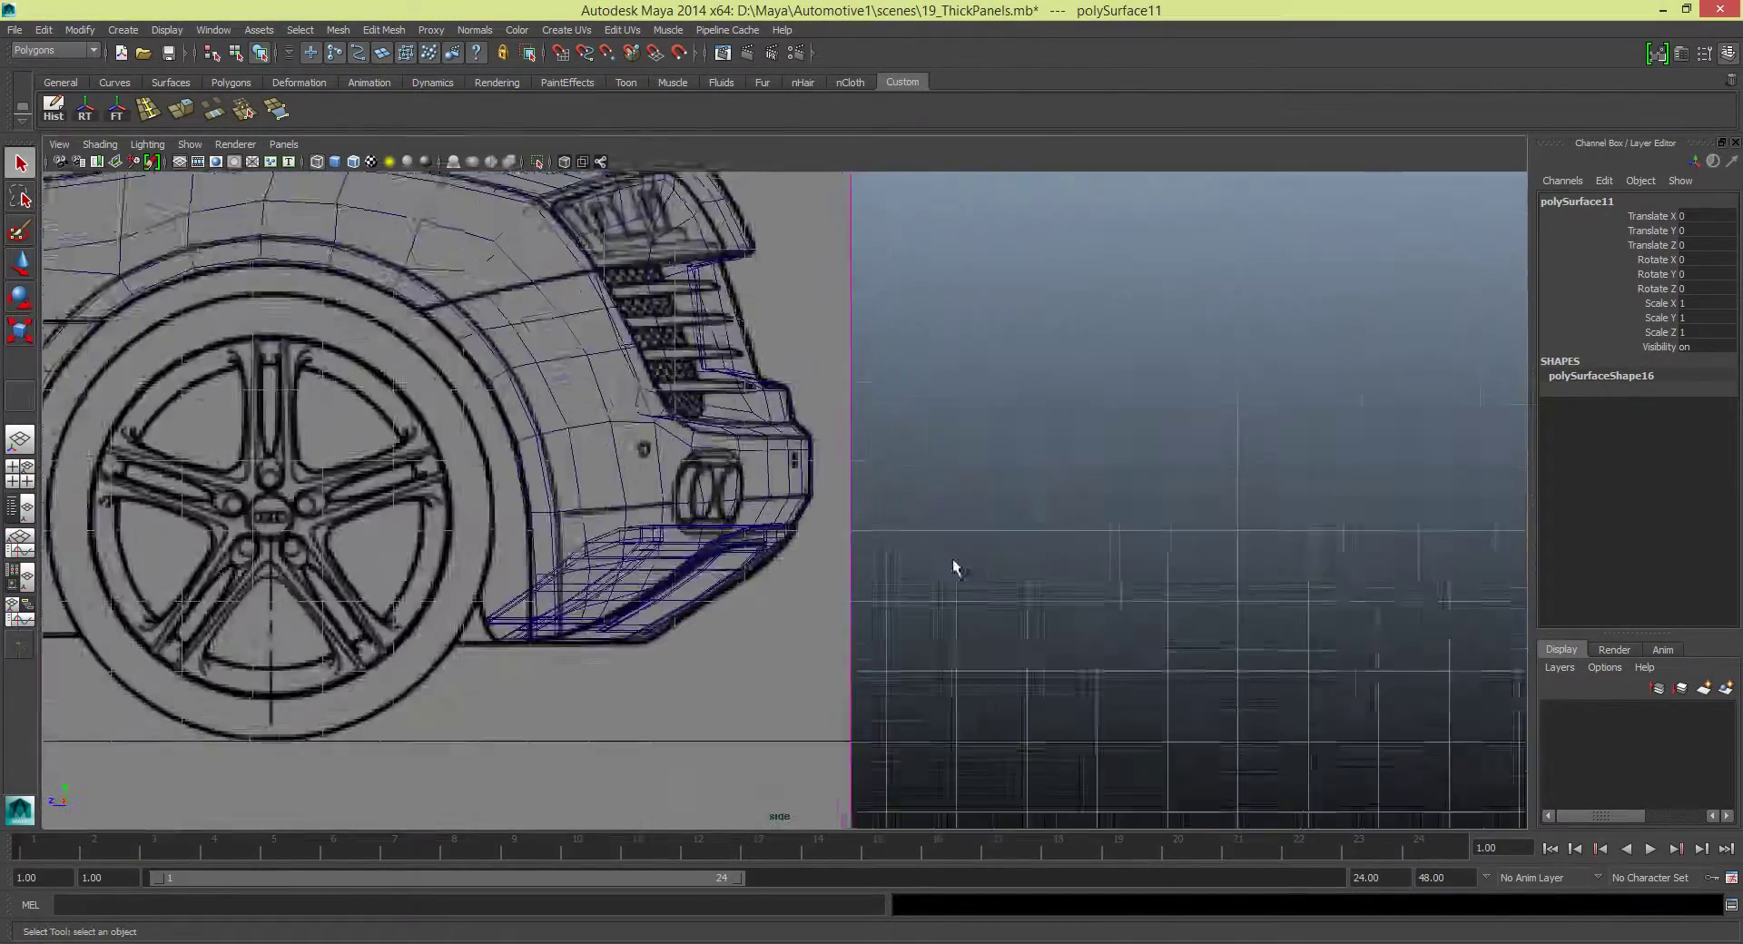
left_click(951, 557)
left_click(638, 490)
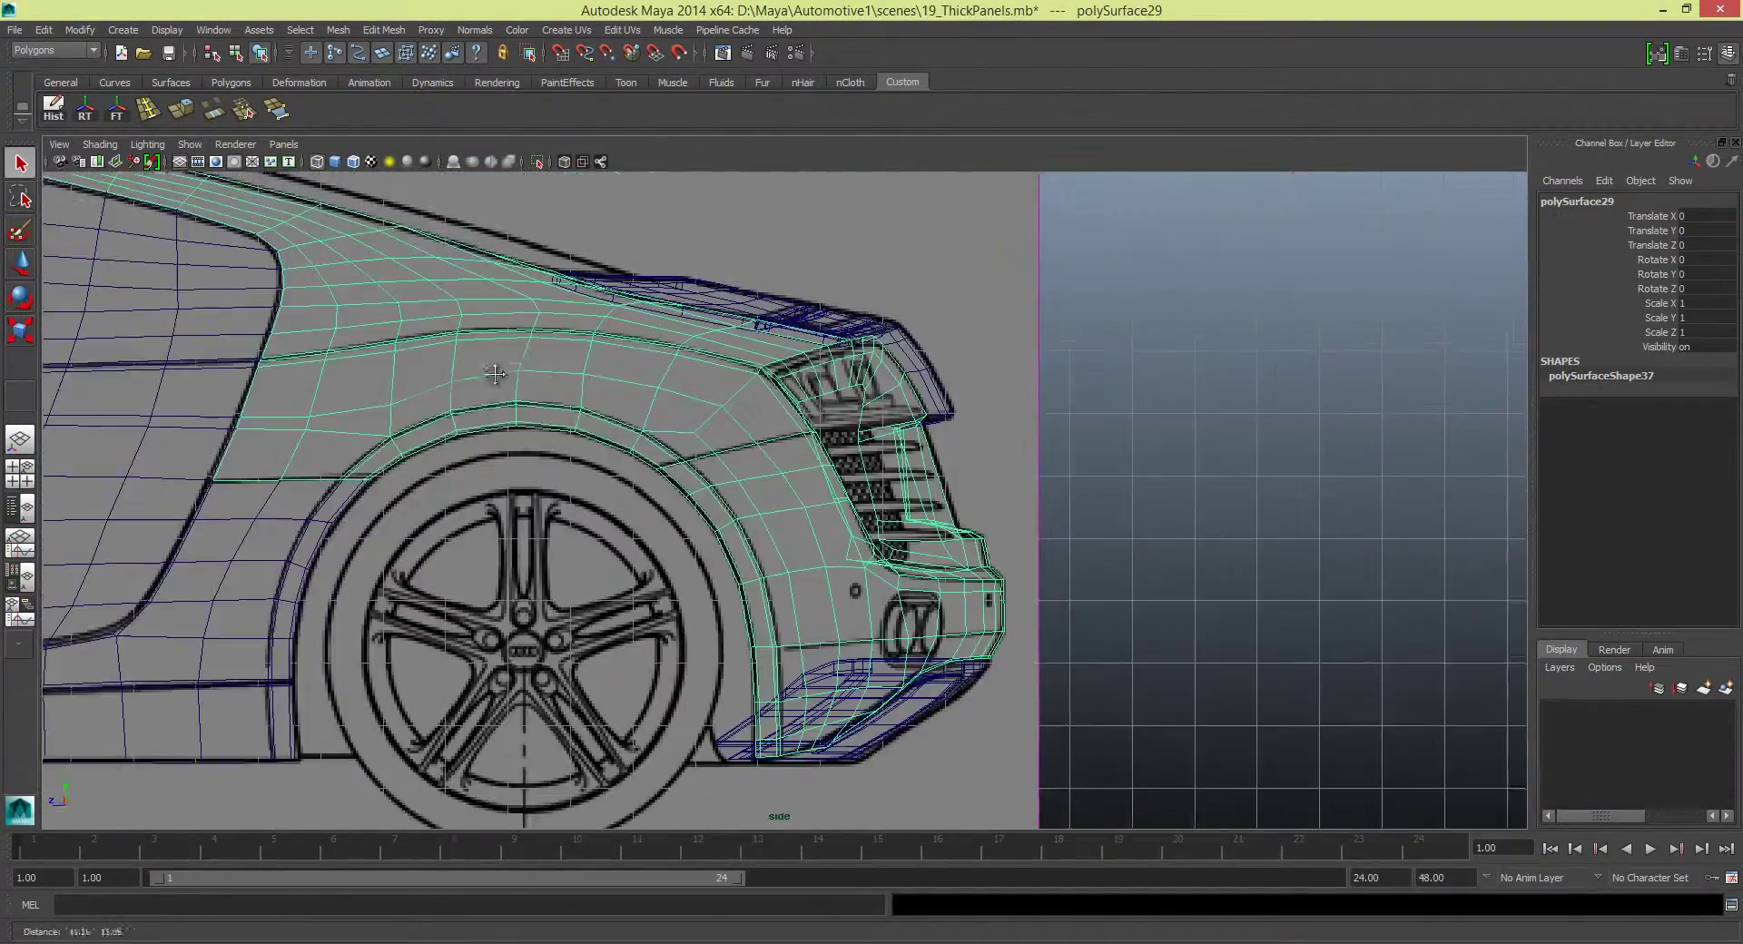
middle_click_drag(639, 490, 671, 468, "alt")
middle_click_drag(792, 483, 904, 481, "alt")
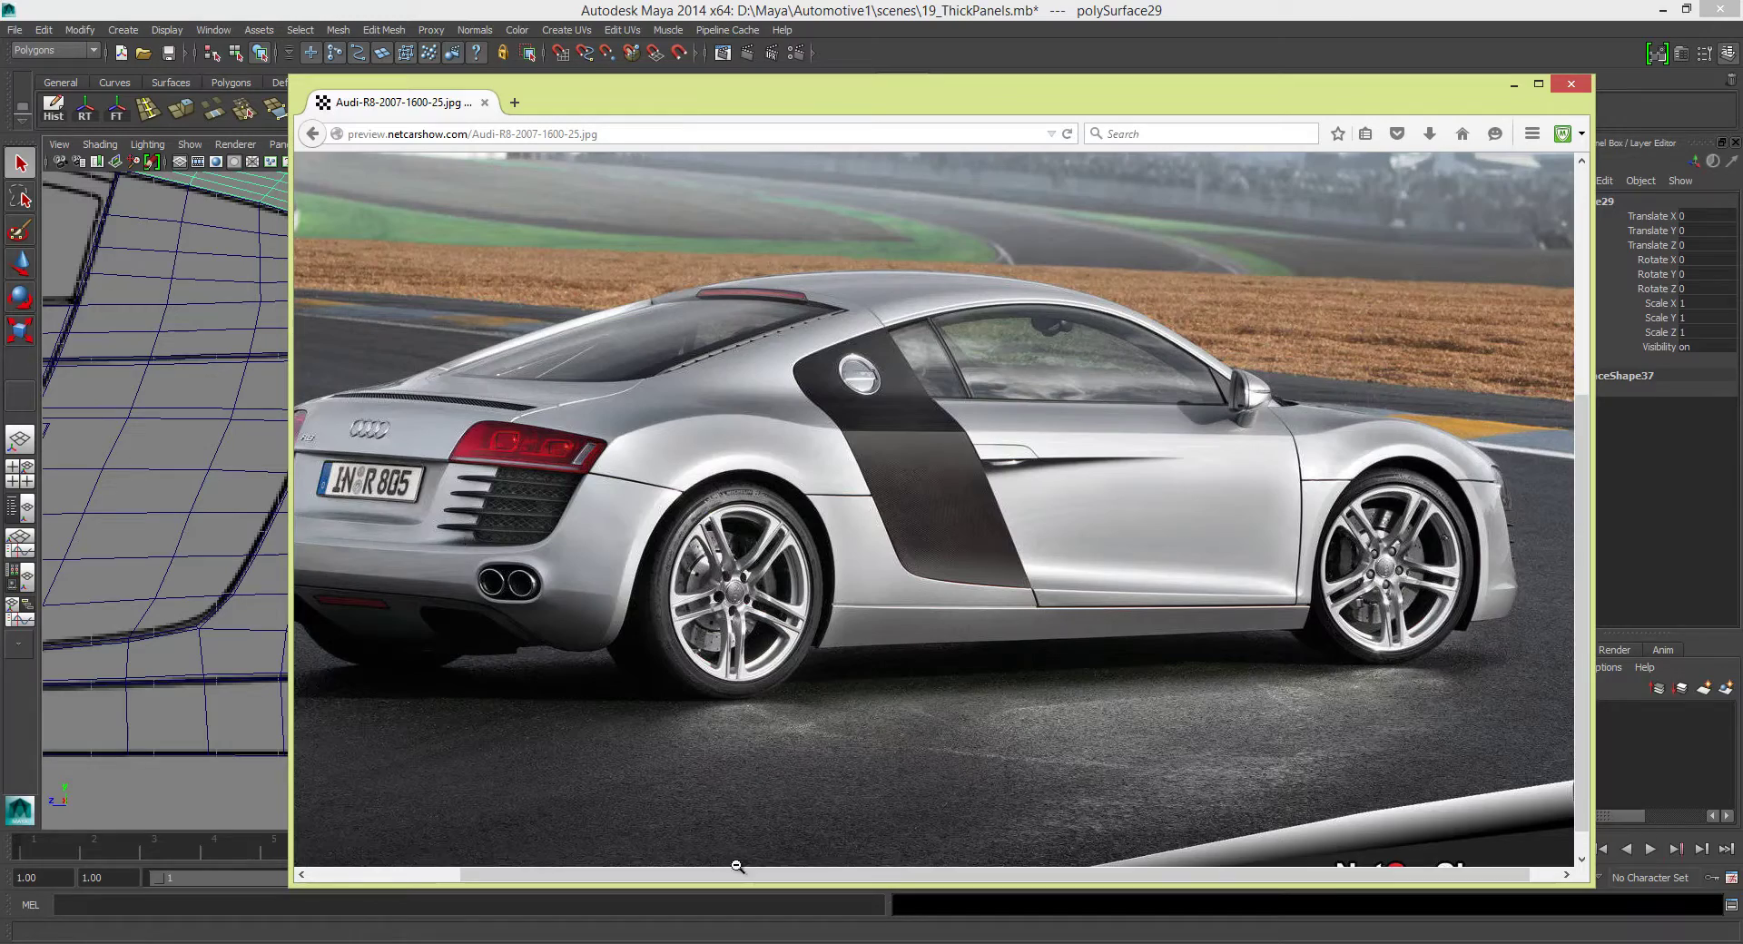
Switch to face mode and select a face on the lower rear bumper
left_click_drag(737, 871, 599, 872)
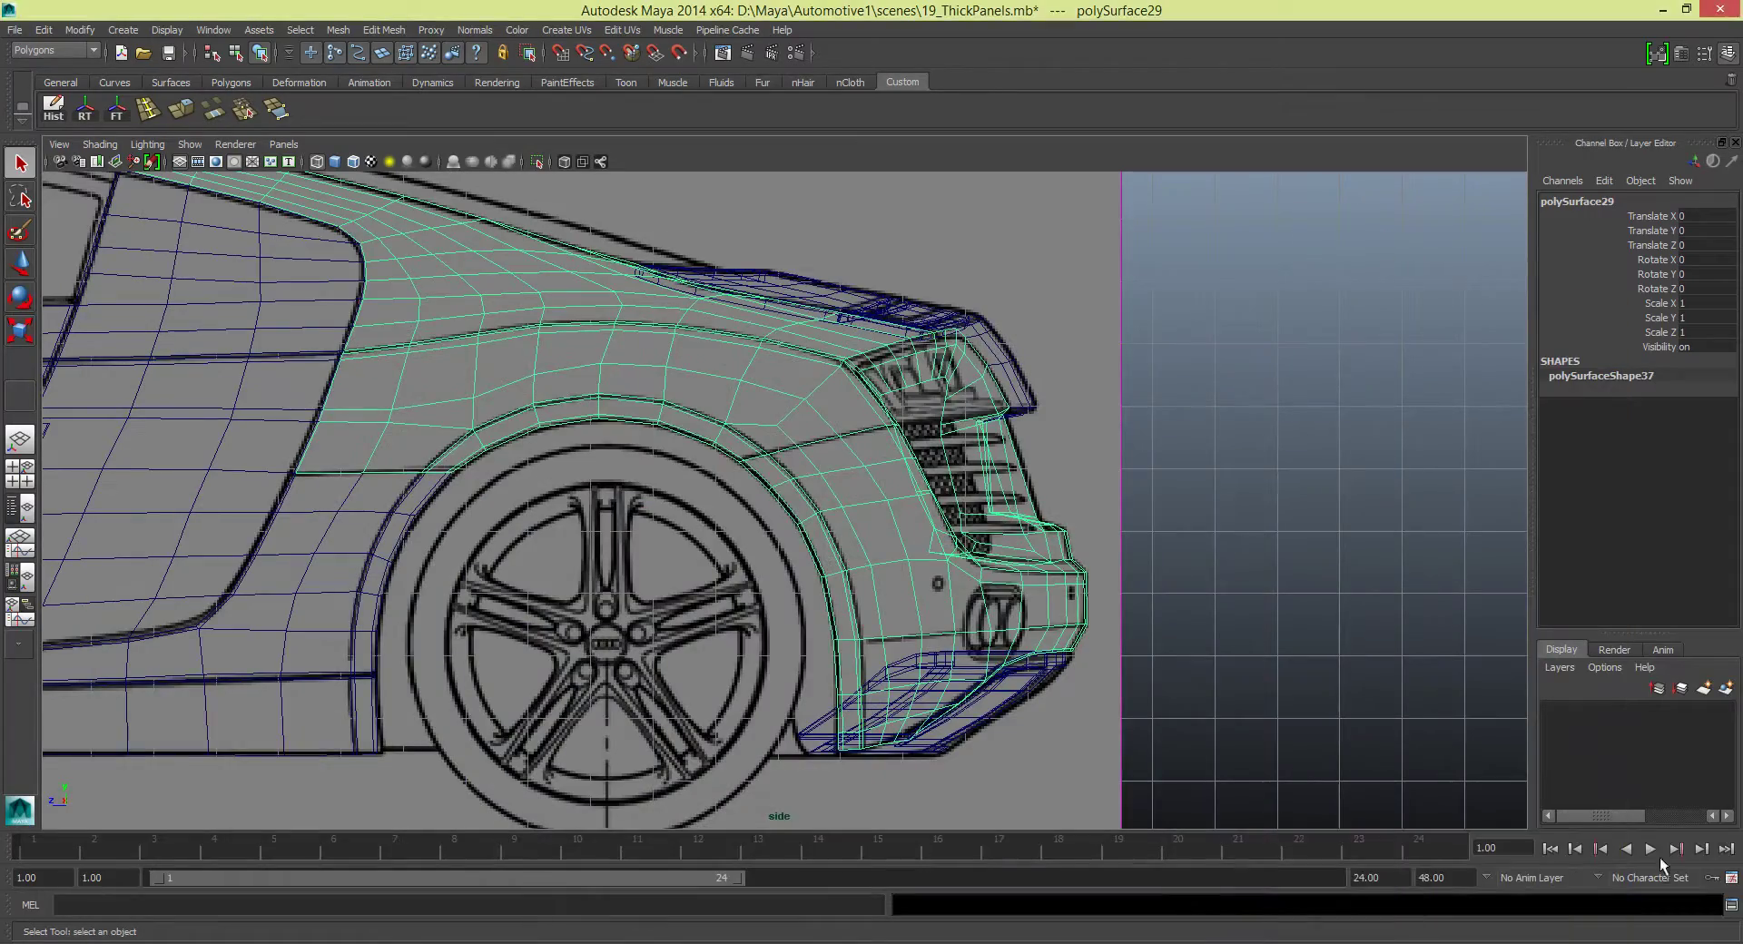
right_click_drag(891, 512, 891, 545)
left_click(867, 525)
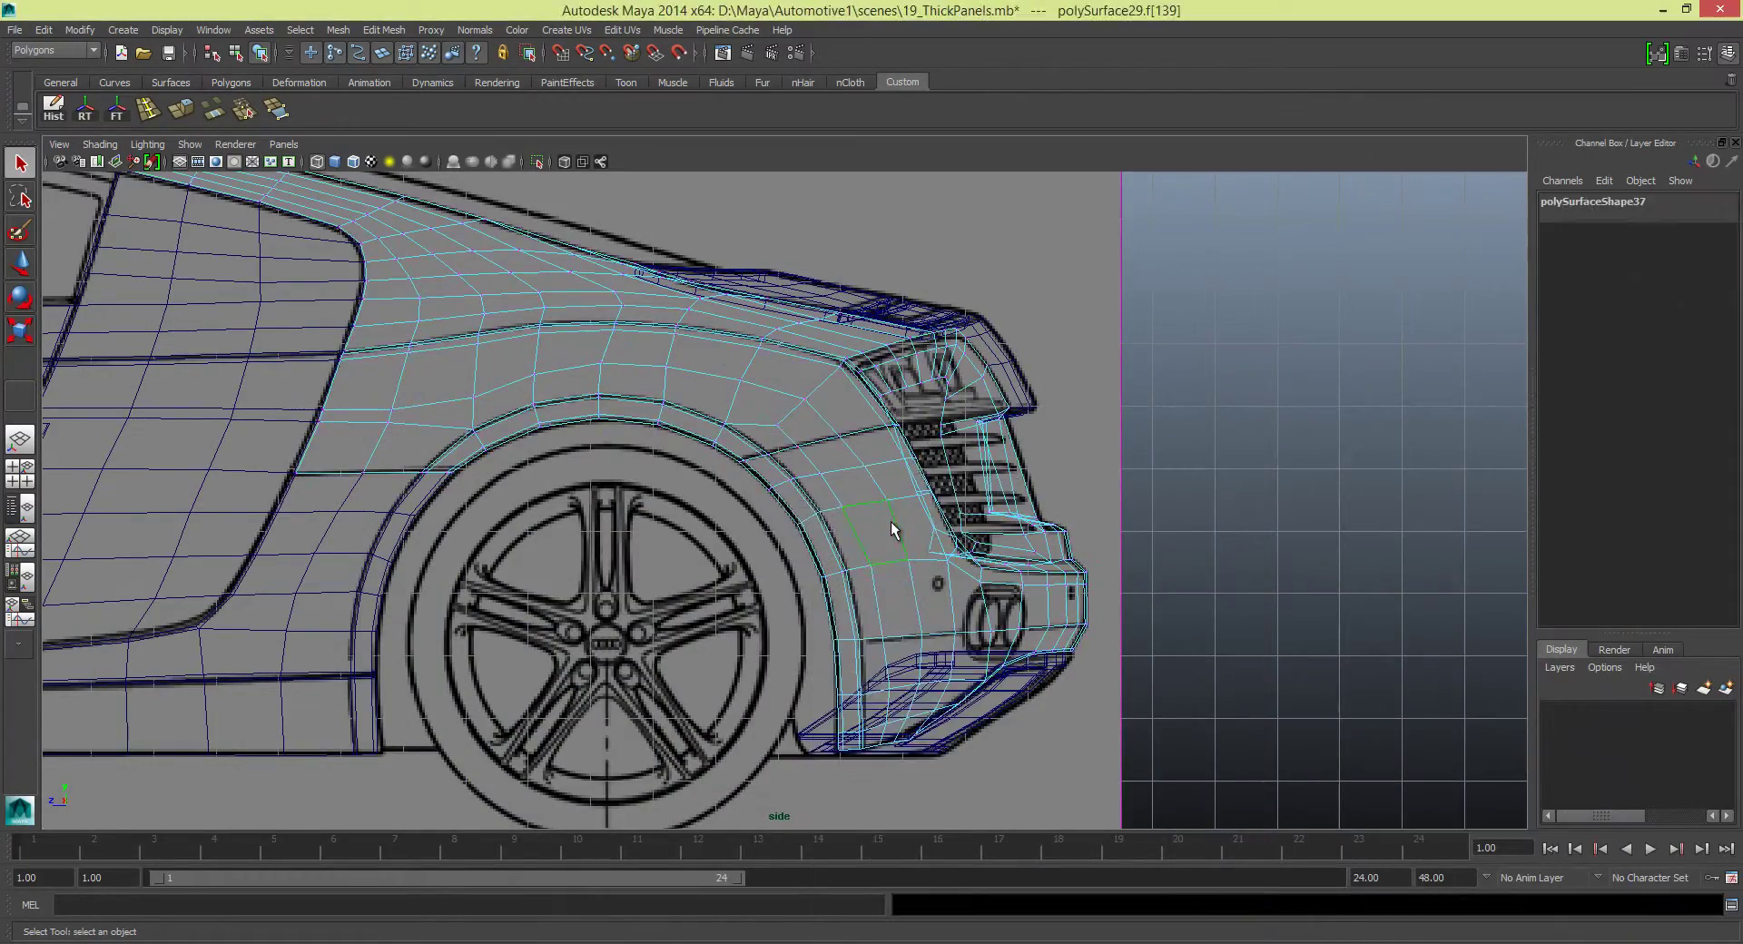
key("space")
key("space")
key("space")
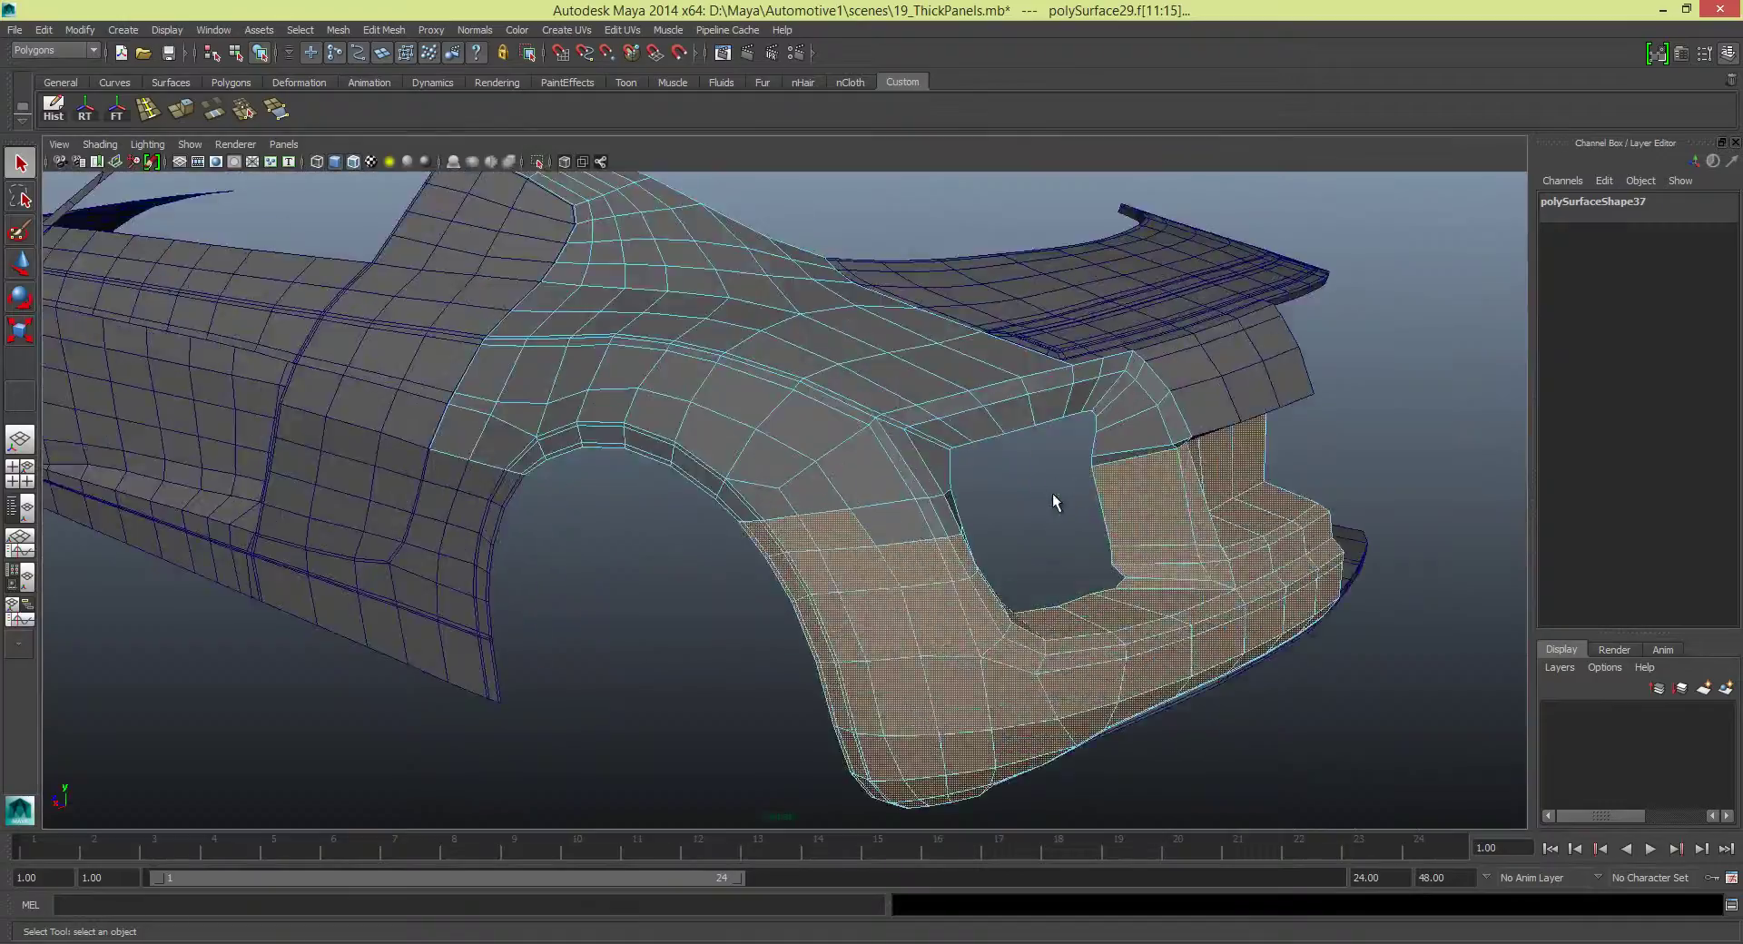
left_click_drag(1052, 492, 717, 491, "alt")
mouse_move(563, 485)
left_mouse_down("alt")
mouse_move(1132, 340)
mouse_move(817, 603)
left_mouse_up("alt")
Compare the bumper with the Audi R8 reference photo, then return to the four-view layout
key("alt+Tab")
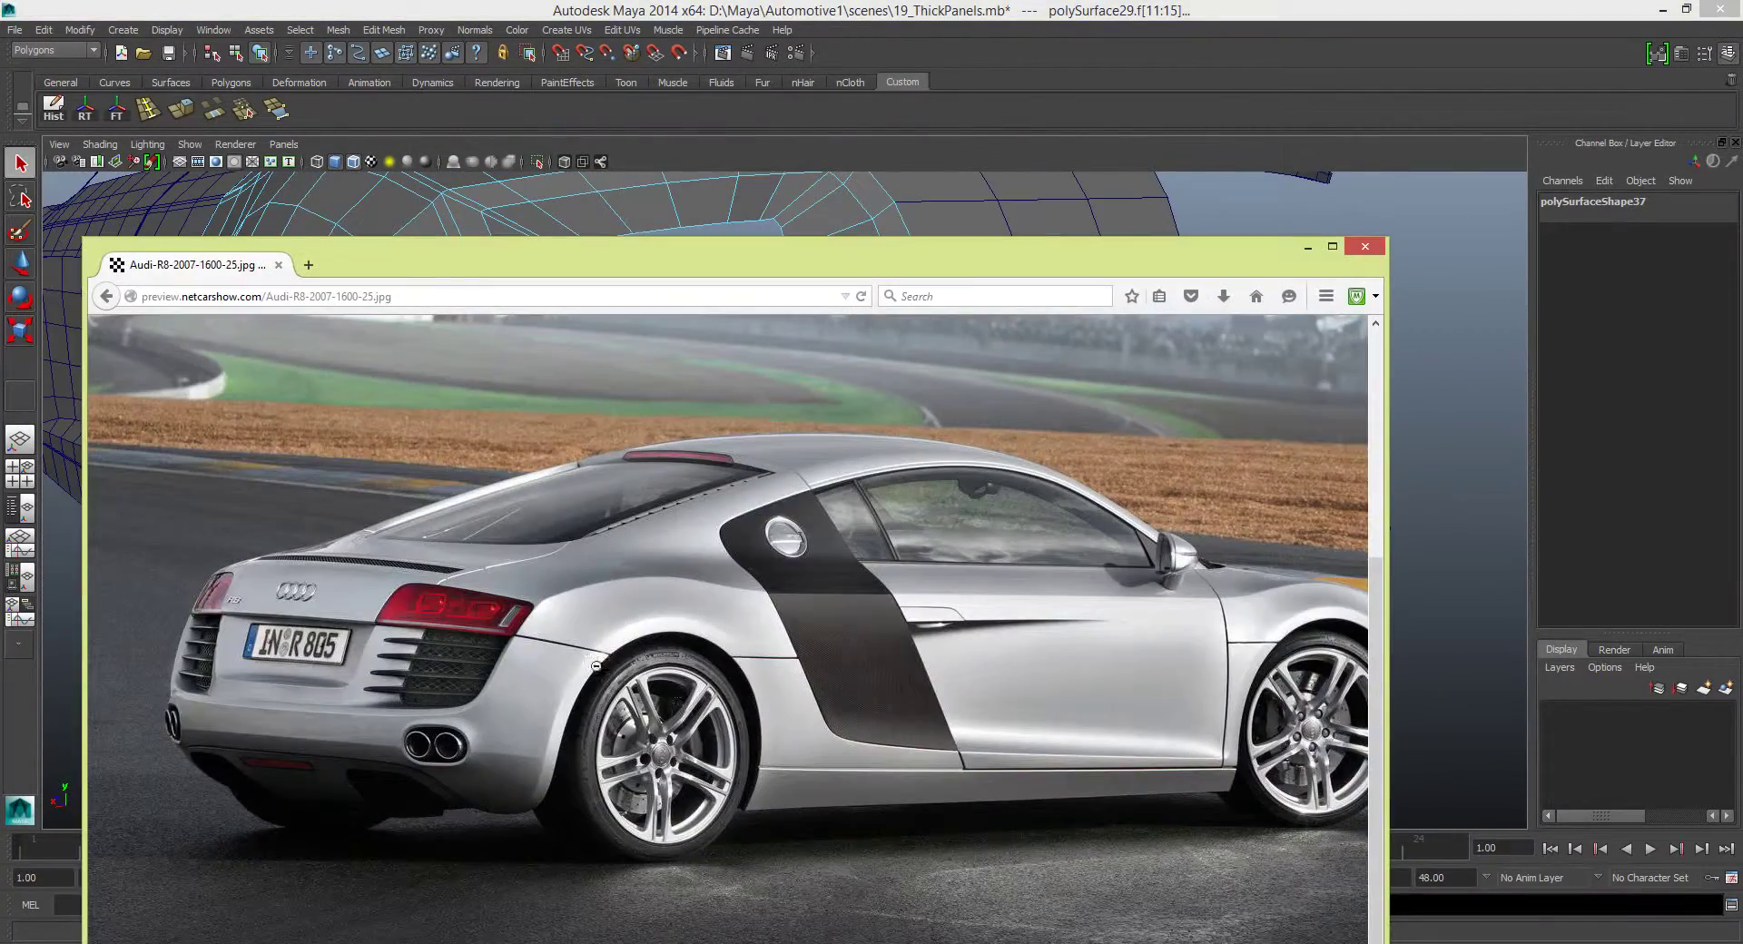
key("alt+Tab")
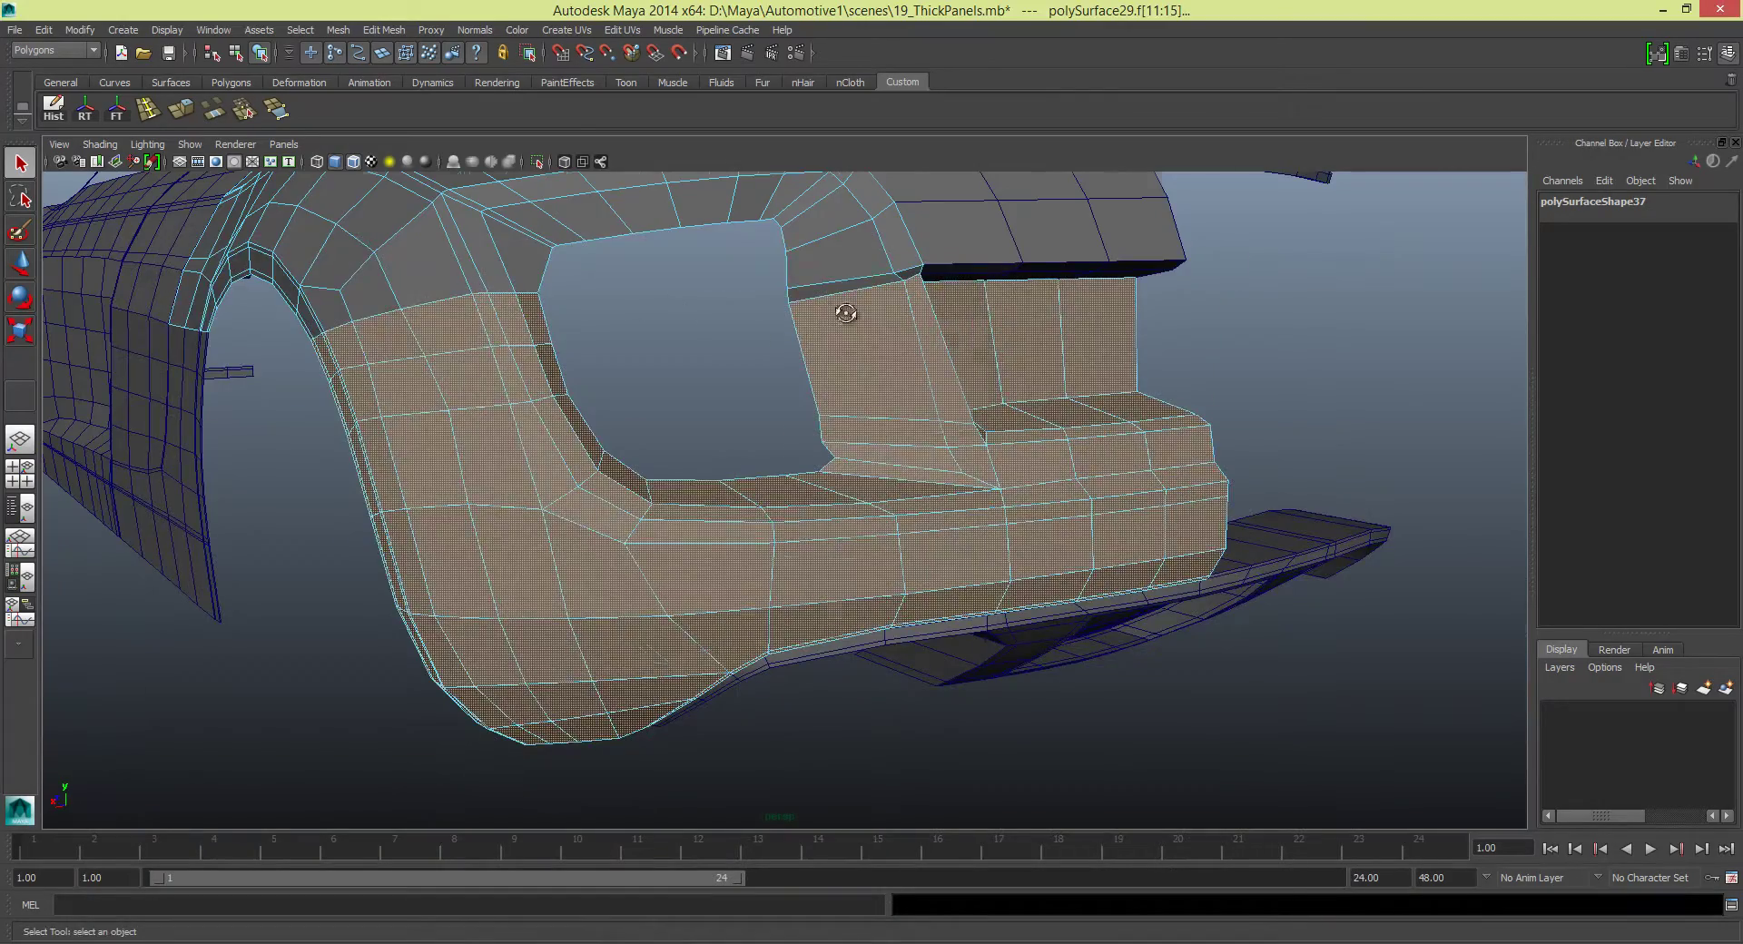
key("space")
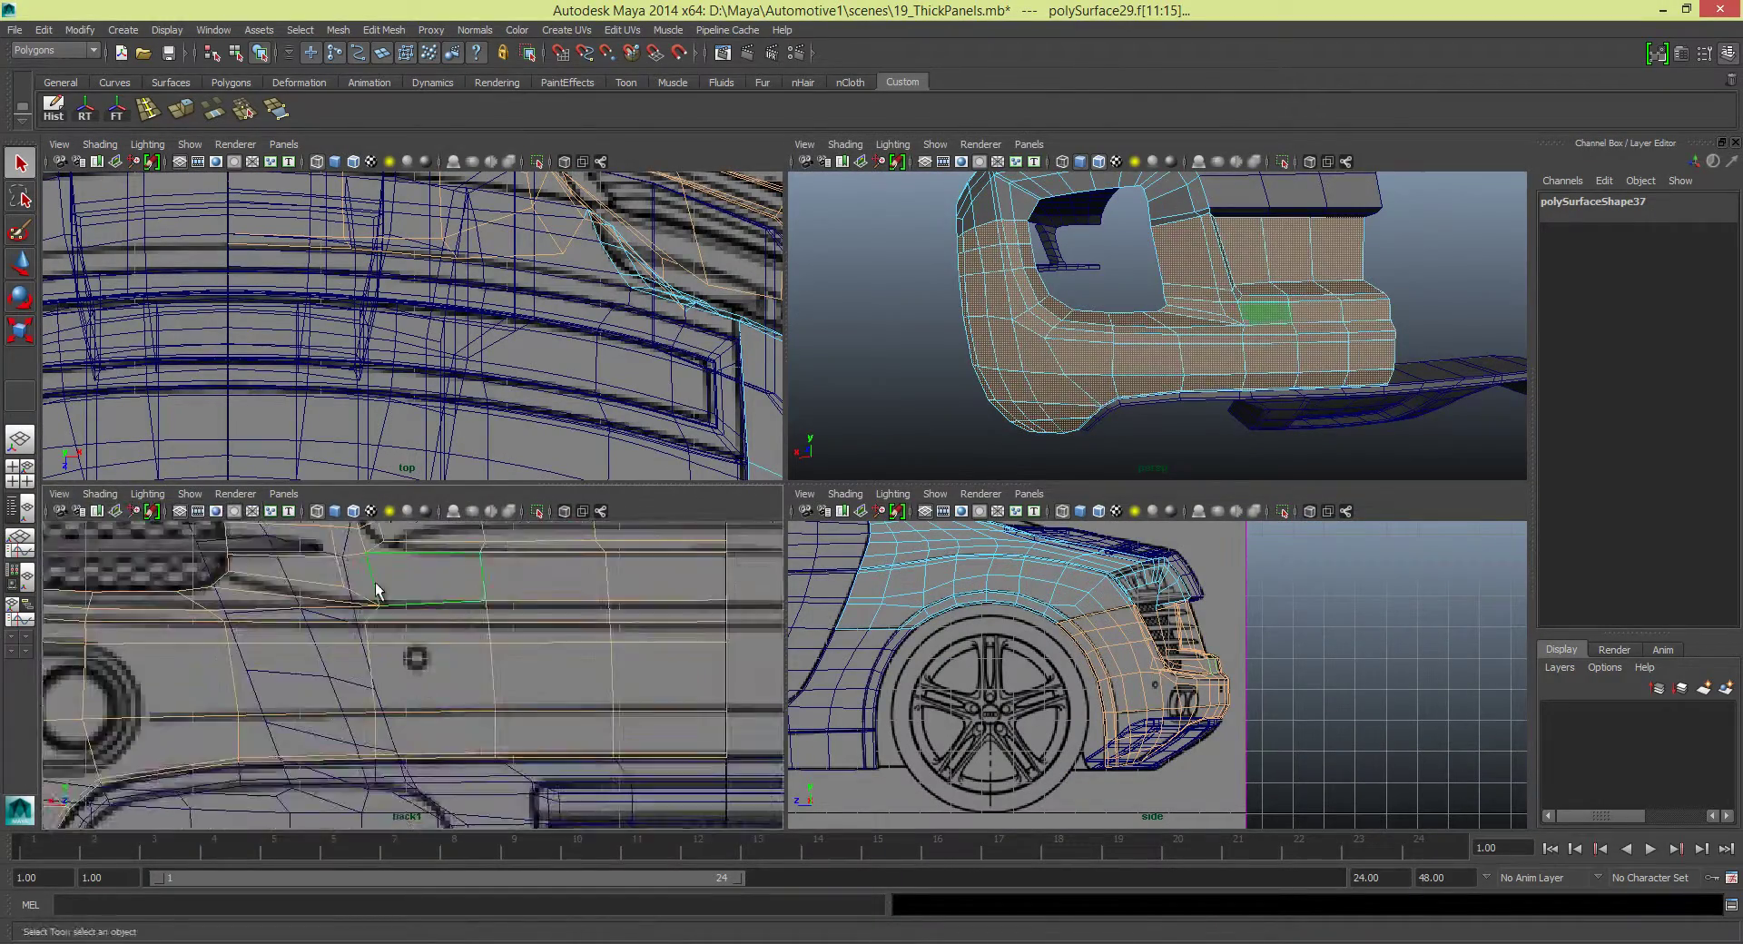
Add more lower rear bumper faces to the selection and maximise the perspective view
middle_click_drag(379, 590, 471, 726, "alt")
left_click(471, 726)
left_click_drag(1134, 299, 1244, 239, "alt")
left_click(1243, 239)
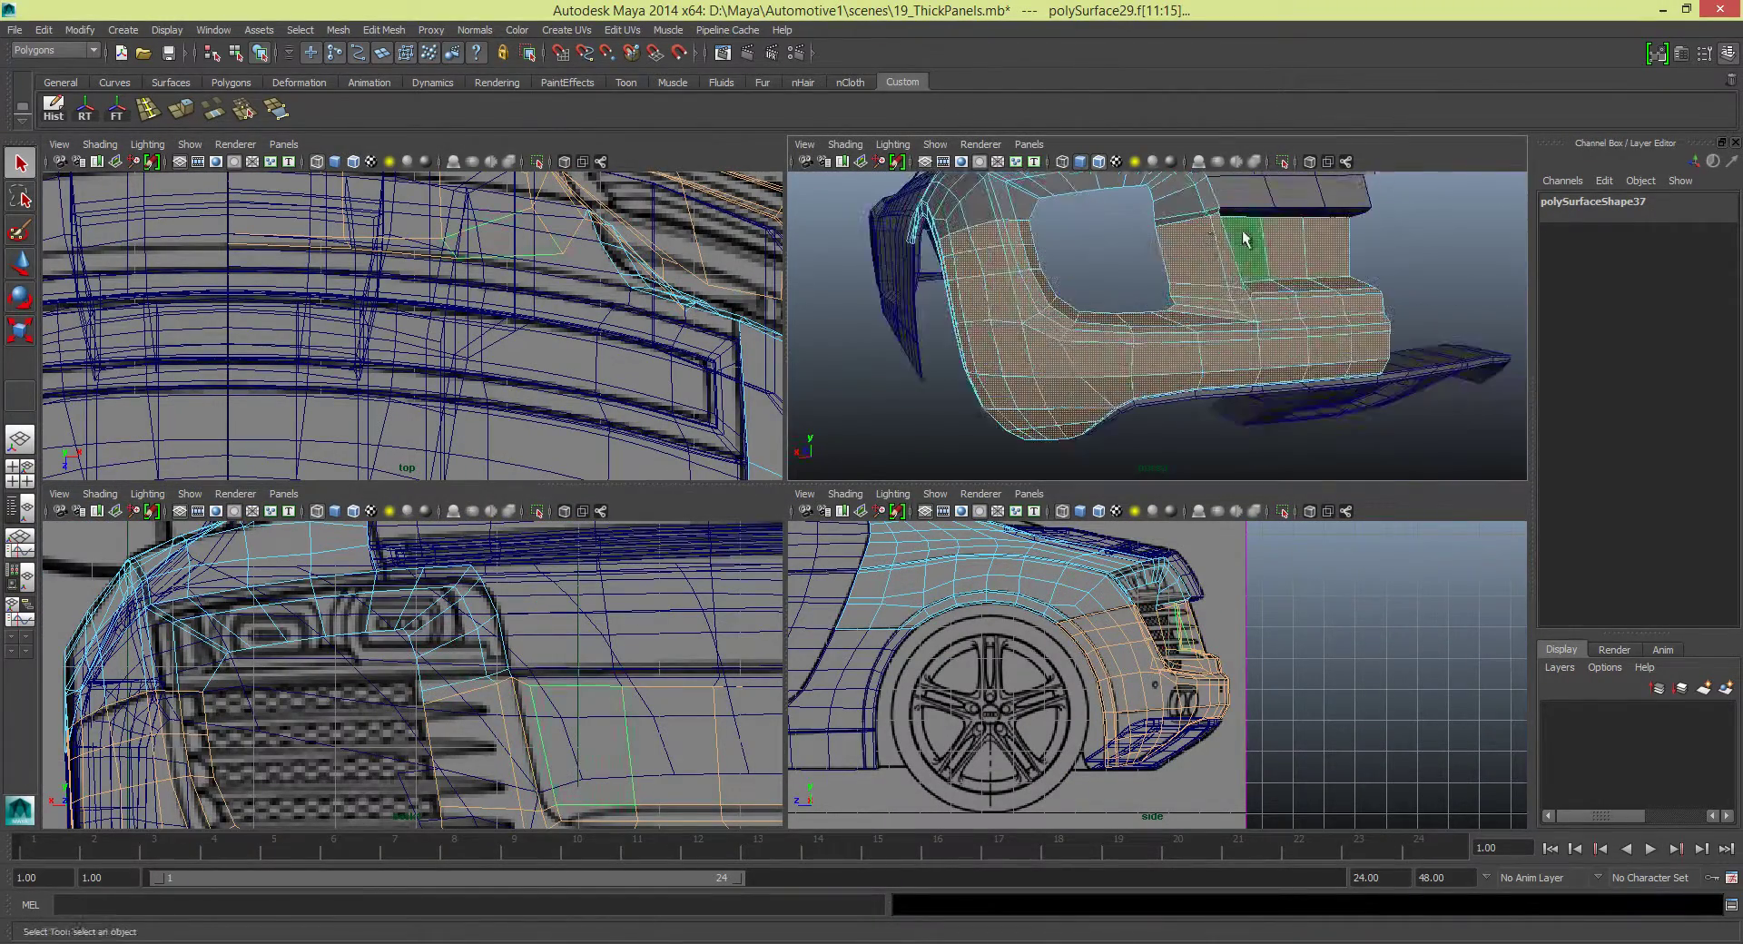
left_click_drag(1118, 256, 1043, 272, "alt")
key("space")
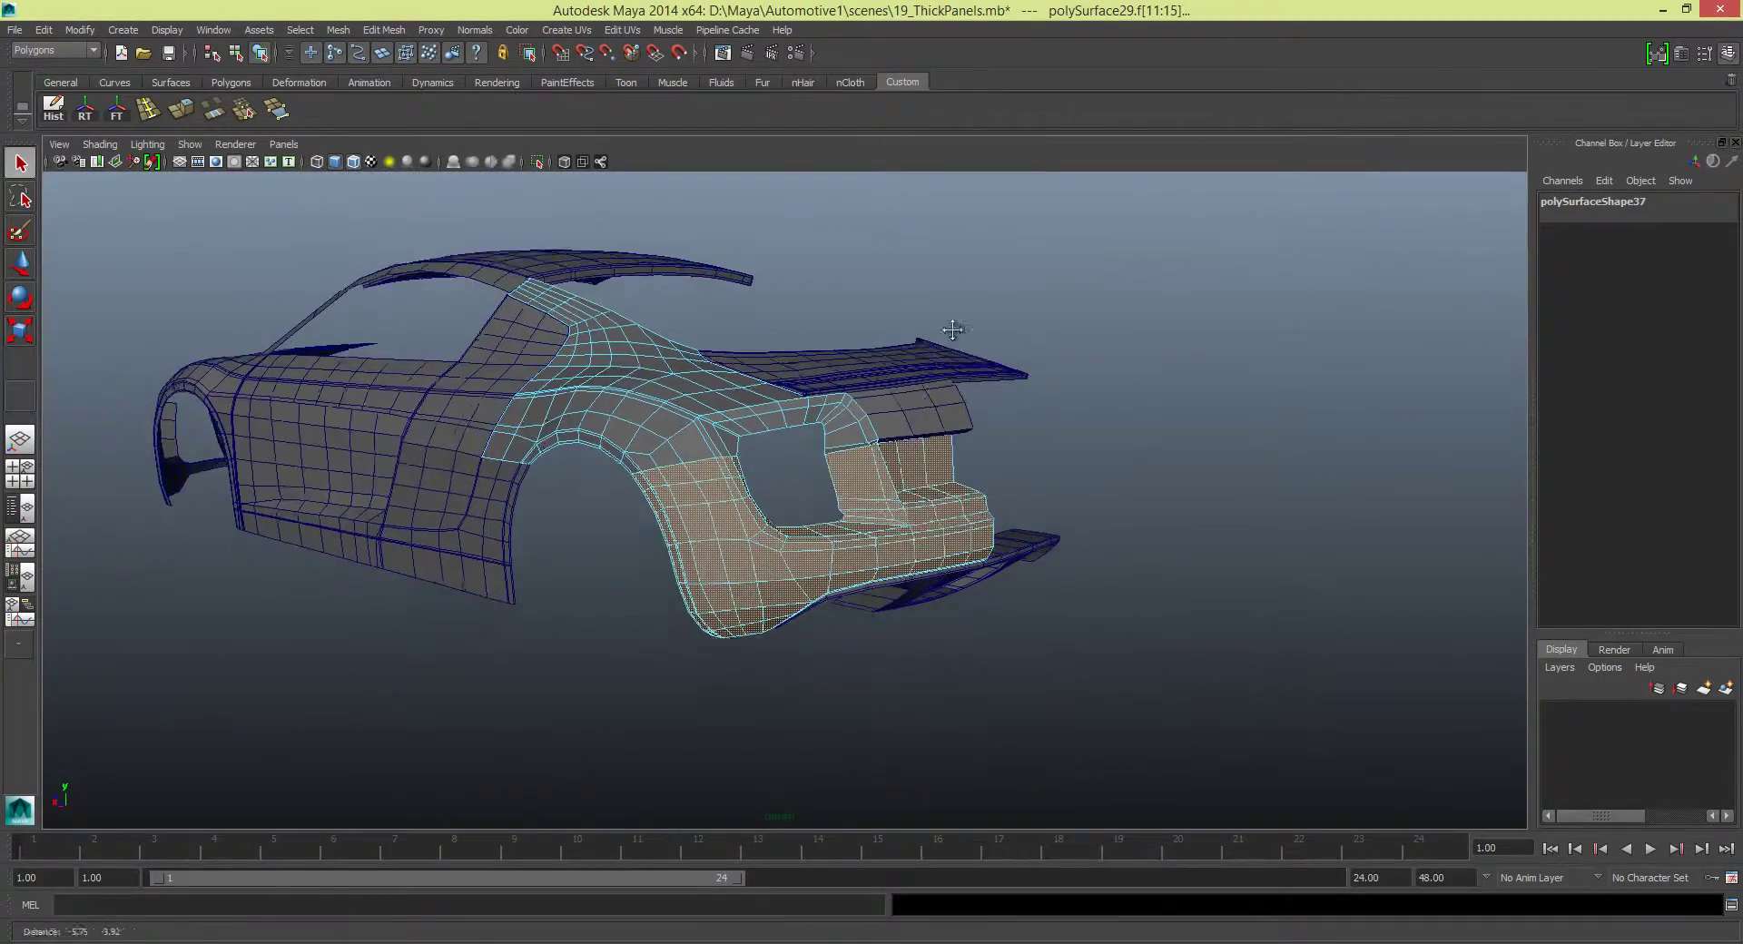
Extract the selected bumper faces with Mesh > Extract and select the separated pieces
left_click(345, 32)
left_click(365, 74)
key("t")
left_click(713, 481)
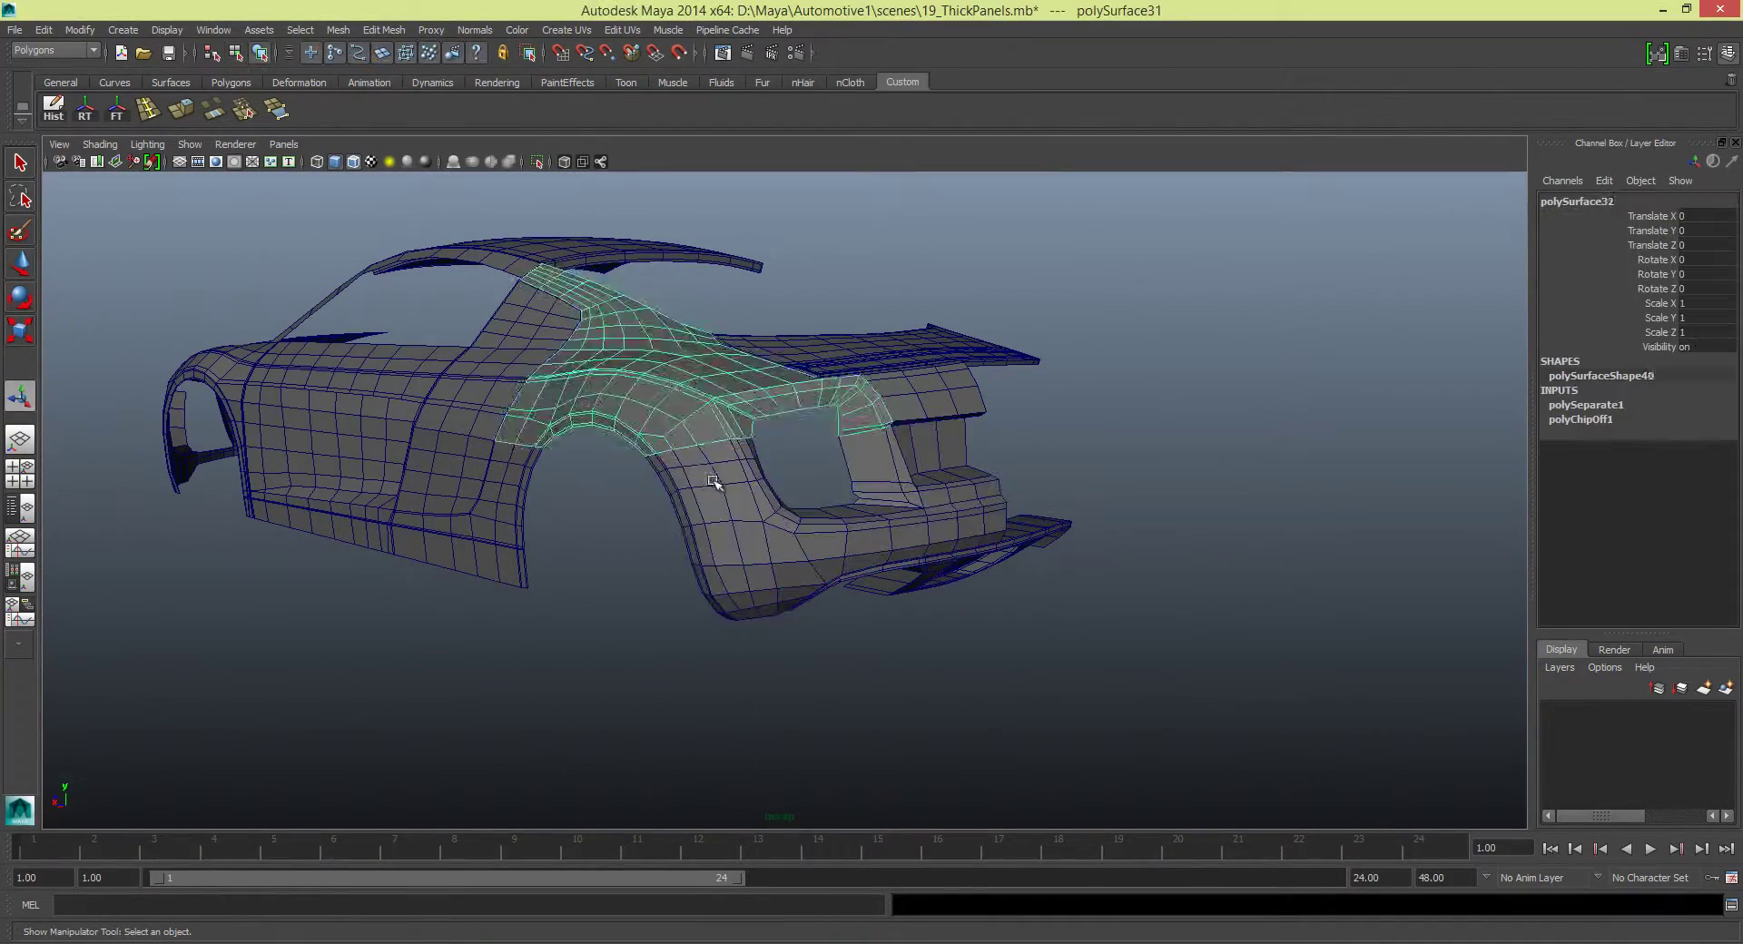
left_click(798, 526)
Check the separated bumper and fender panels in smooth preview, then turn it off
left_click_drag(1051, 475, 637, 551, "alt")
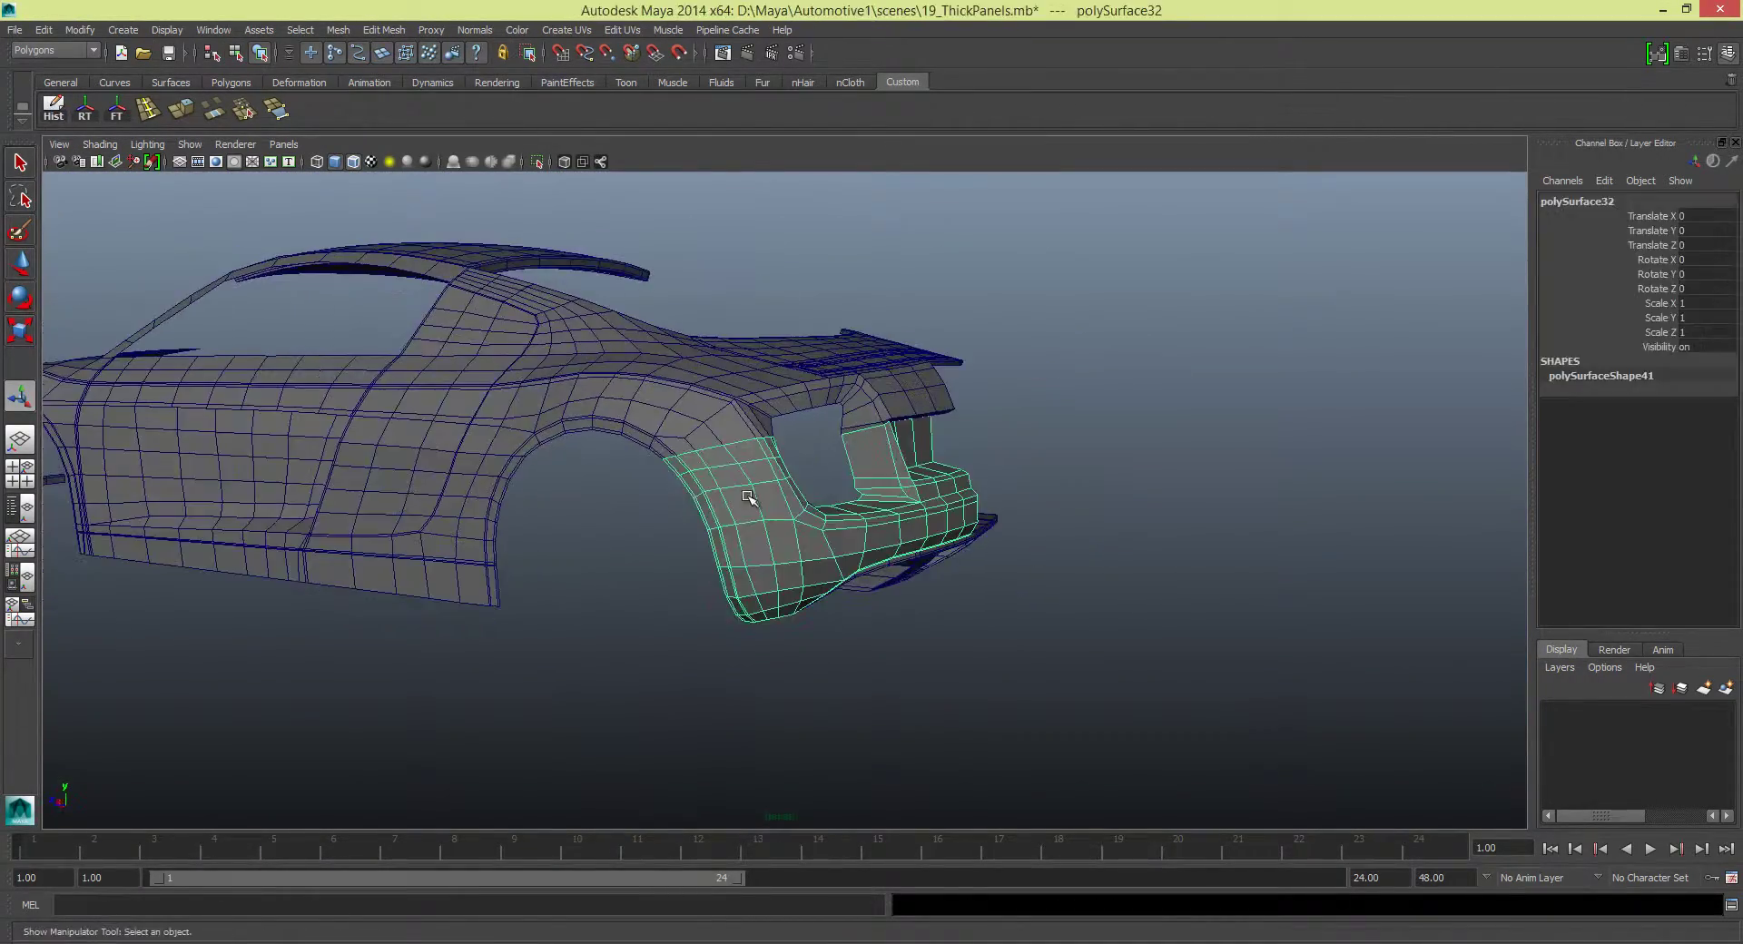
scroll(637, 551, "up", 3)
key("3")
left_click(254, 389)
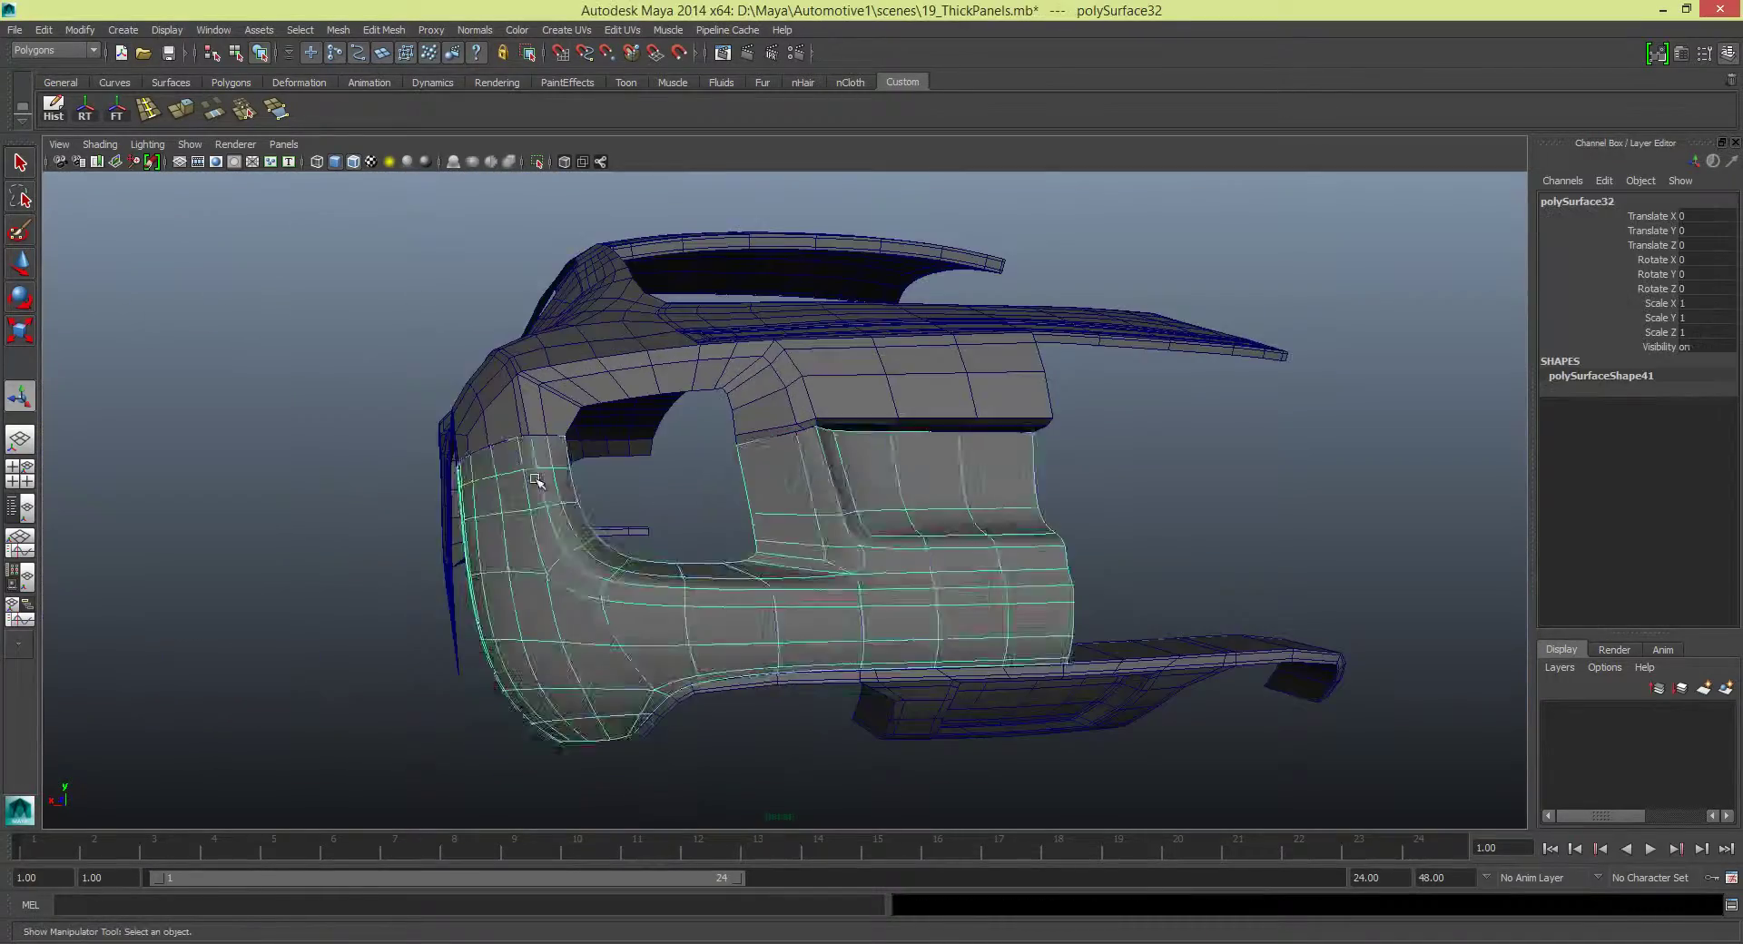
scroll(254, 389, "up", 3)
left_click_drag(255, 388, 448, 505, "alt")
key("1")
Clear the selection and reselect the upper fender panel
left_click(945, 393)
left_click(409, 415)
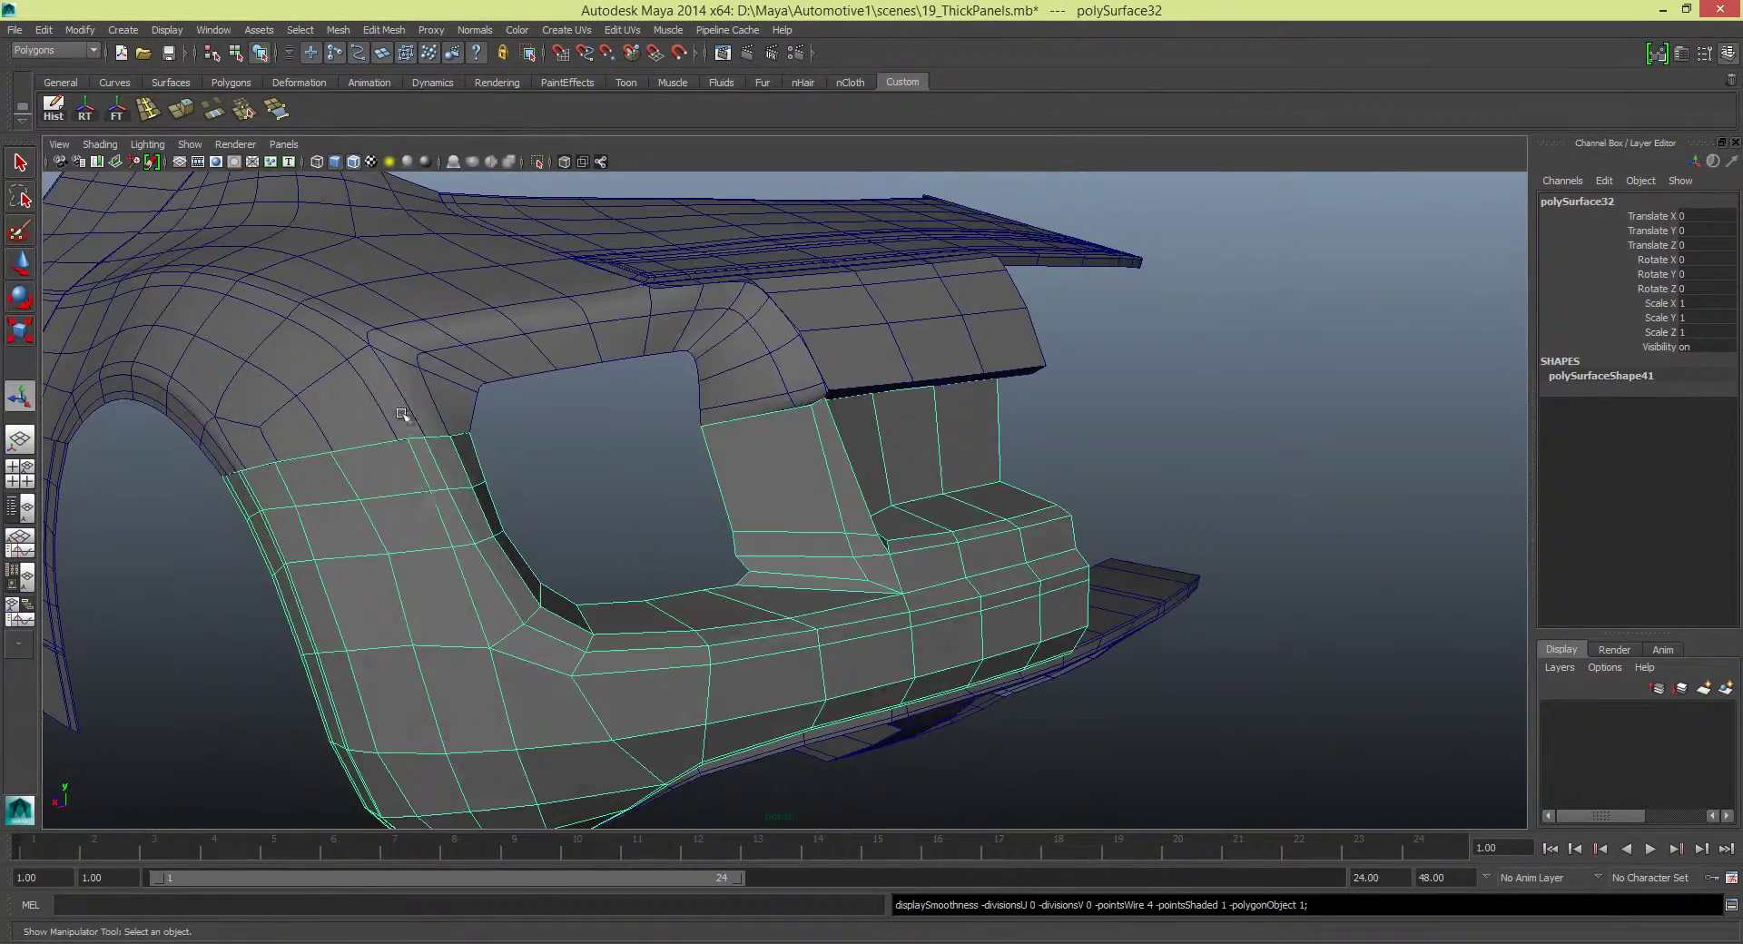
mouse_move(408, 416)
left_mouse_down("alt")
mouse_move(560, 468)
mouse_move(816, 447)
mouse_move(573, 486)
left_mouse_up("alt")
left_click(560, 467)
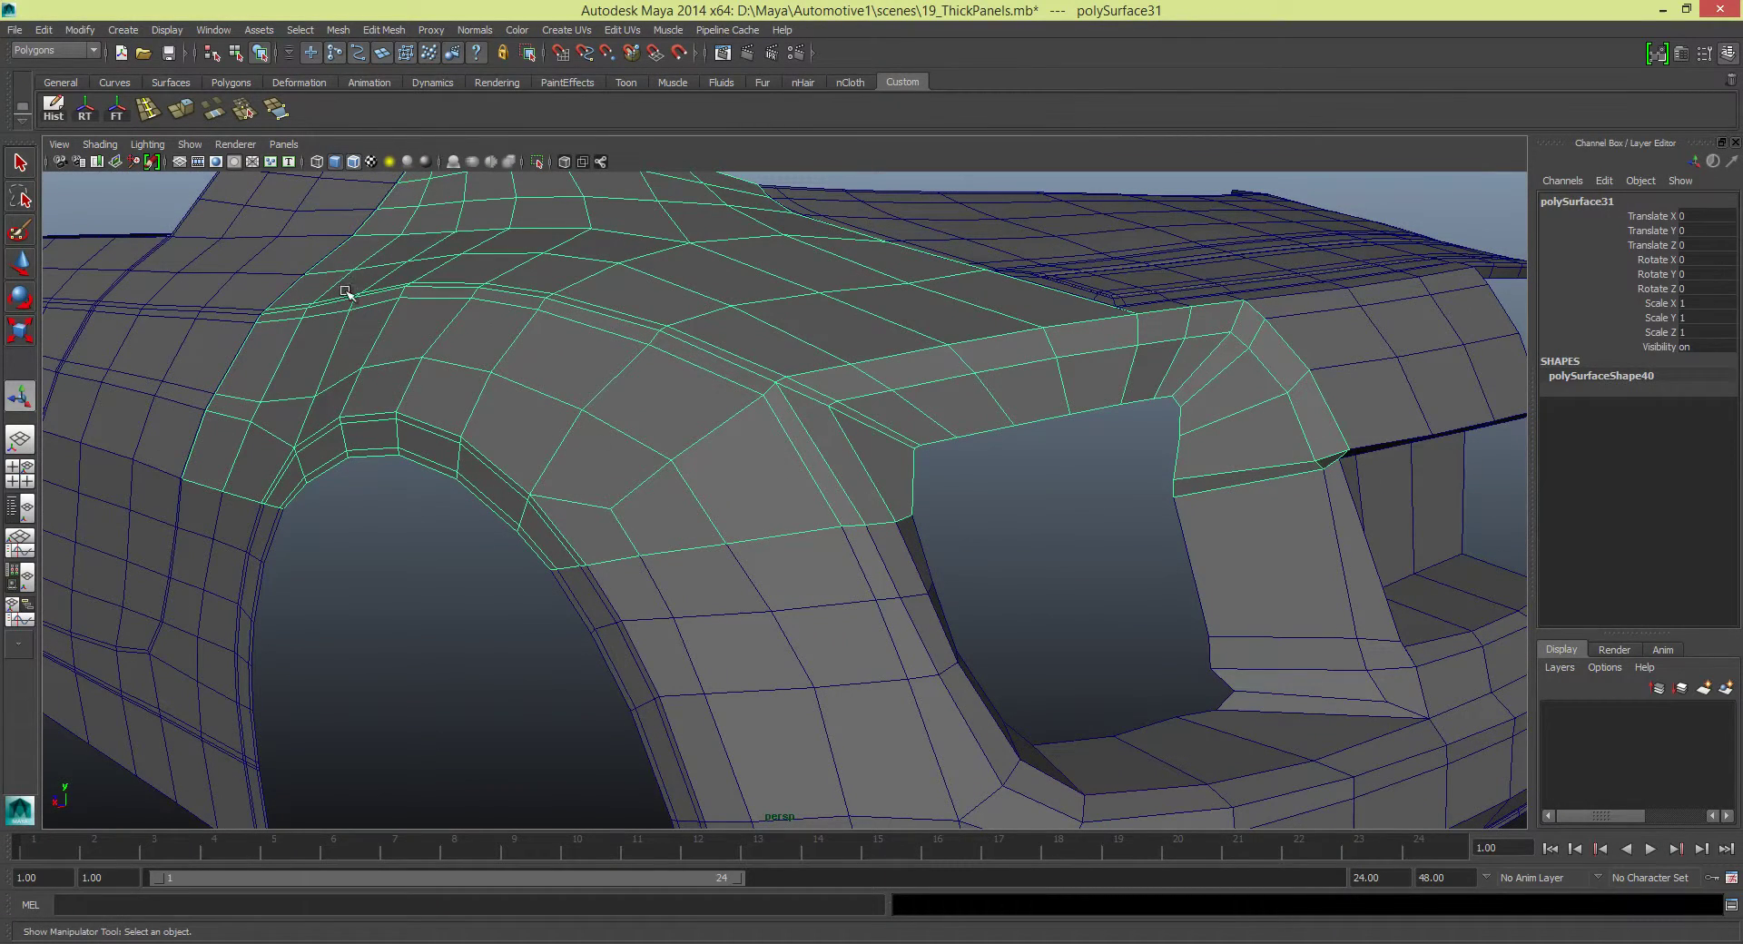
Insert a trial edge loop along the fender panel, then undo it
right_click_drag(345, 290, 631, 538, "shift")
left_click(647, 551)
mouse_move(647, 551)
left_mouse_down("alt")
mouse_move(886, 602)
mouse_move(447, 553)
mouse_move(863, 509)
mouse_move(708, 455)
left_mouse_up("alt")
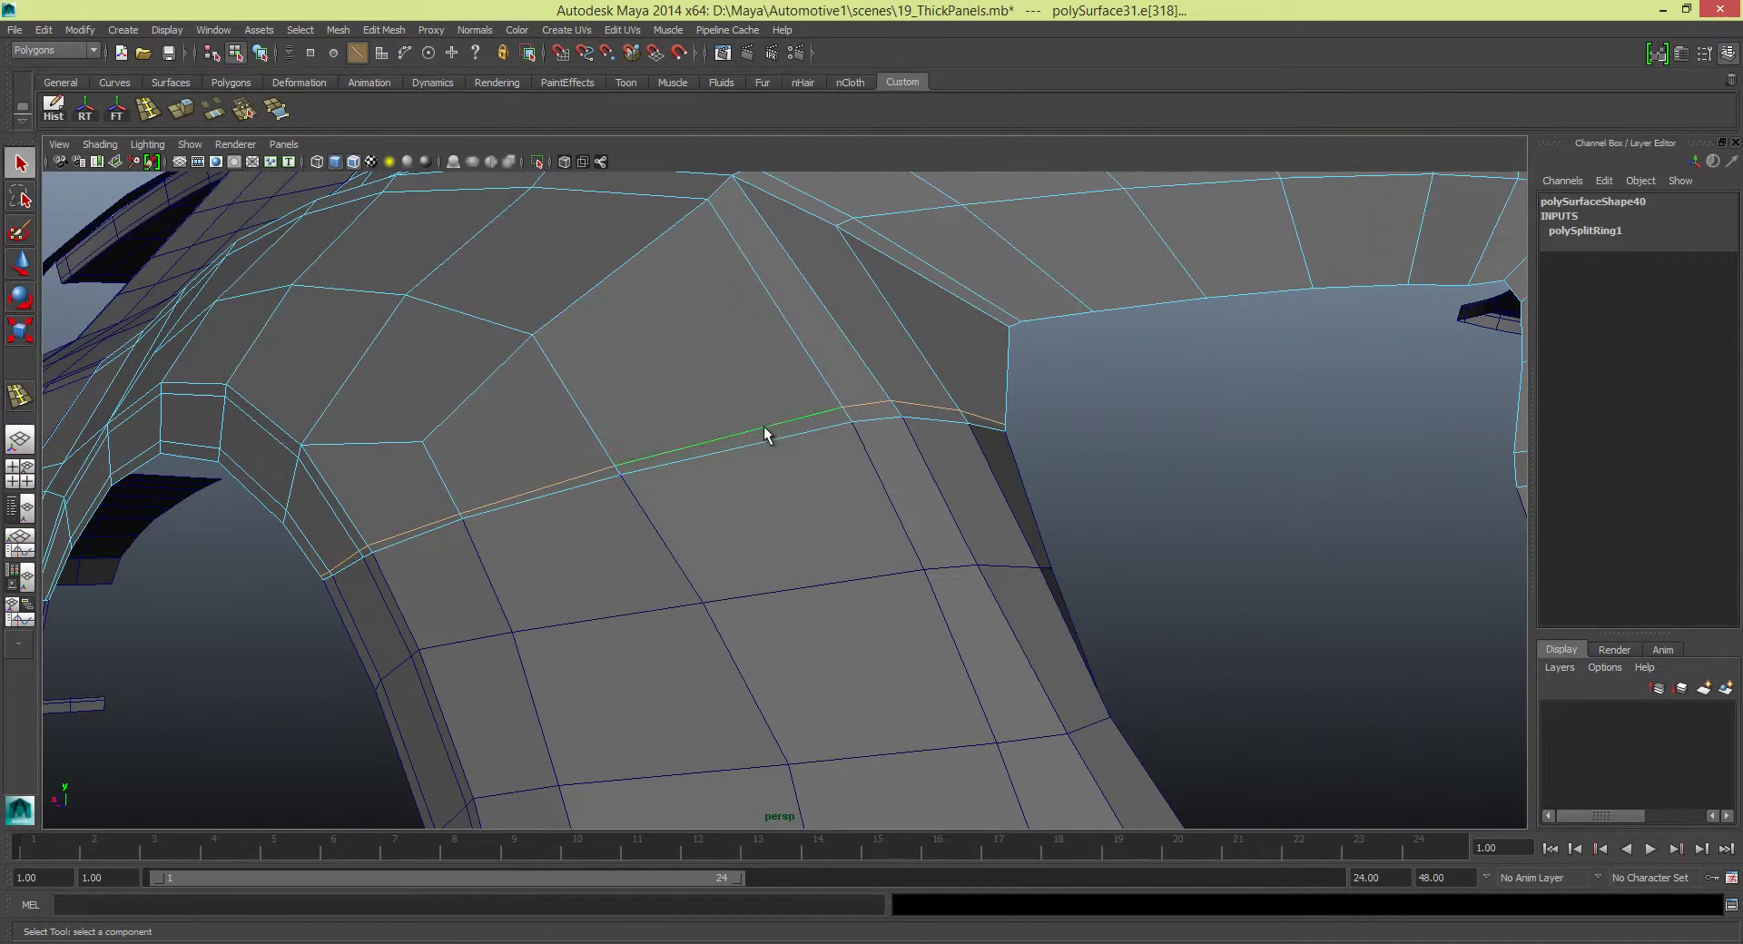
key("F9")
Return to object selection and pick the edge loop tool again, zooming onto the fender
left_click(847, 411)
left_click_drag(847, 412, 699, 444, "alt")
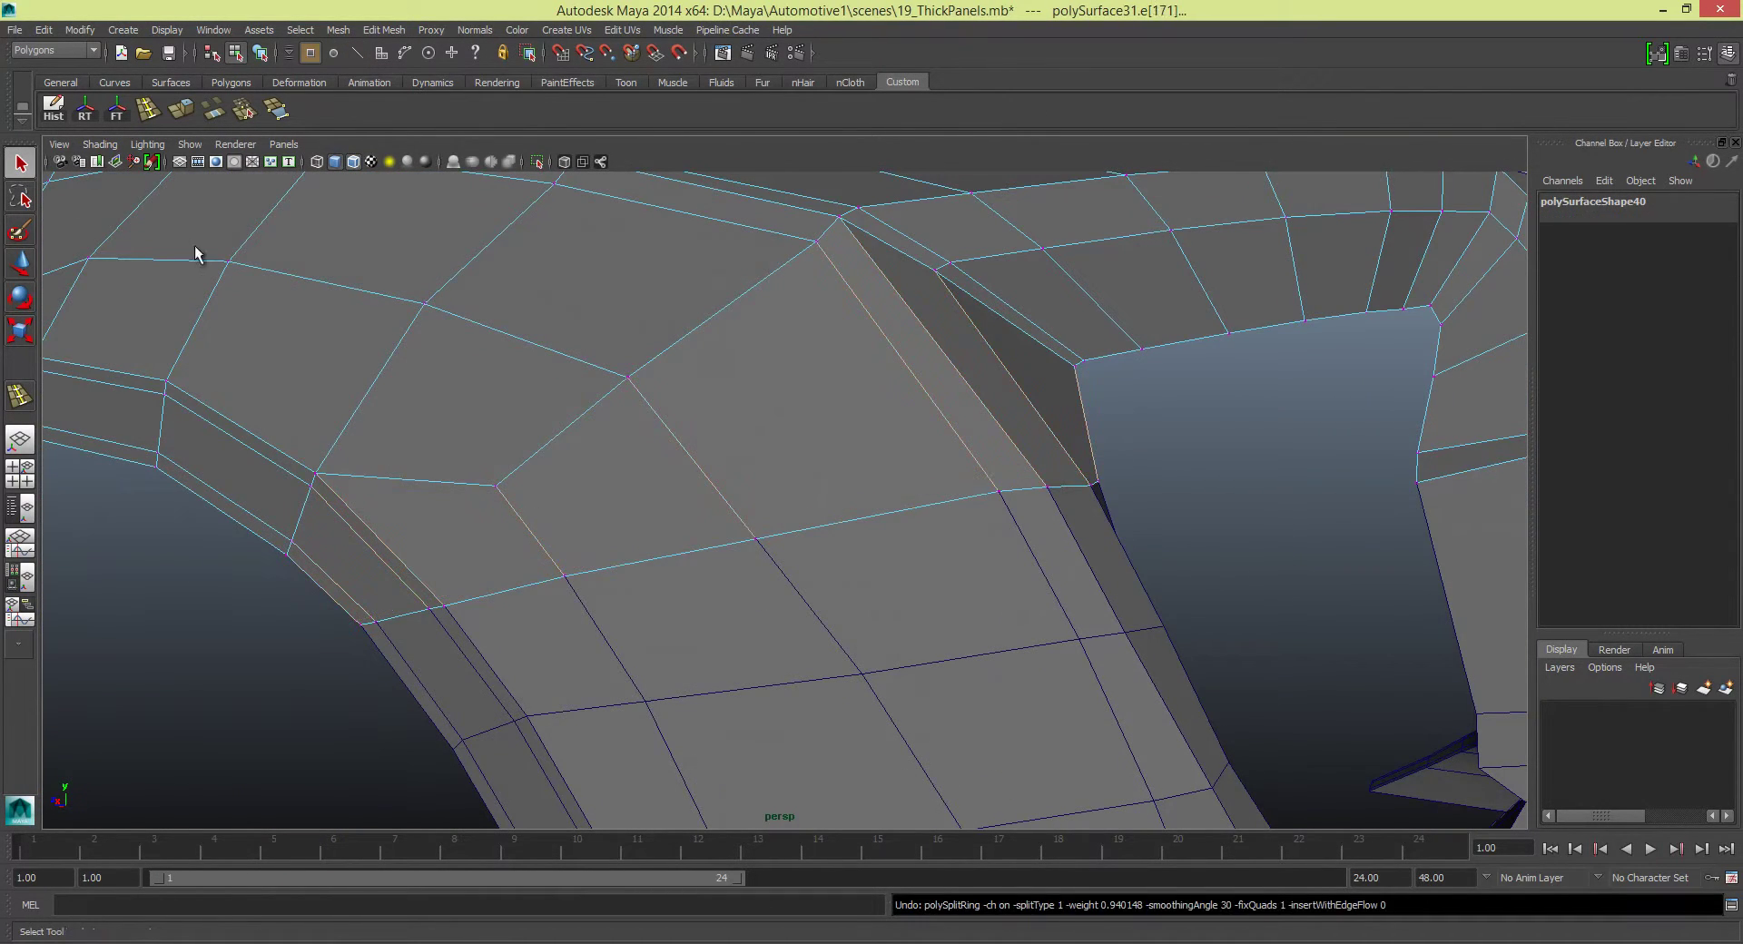
key("F8")
right_click_drag(602, 465, 520, 464, "shift")
scroll(669, 458, "up", 2)
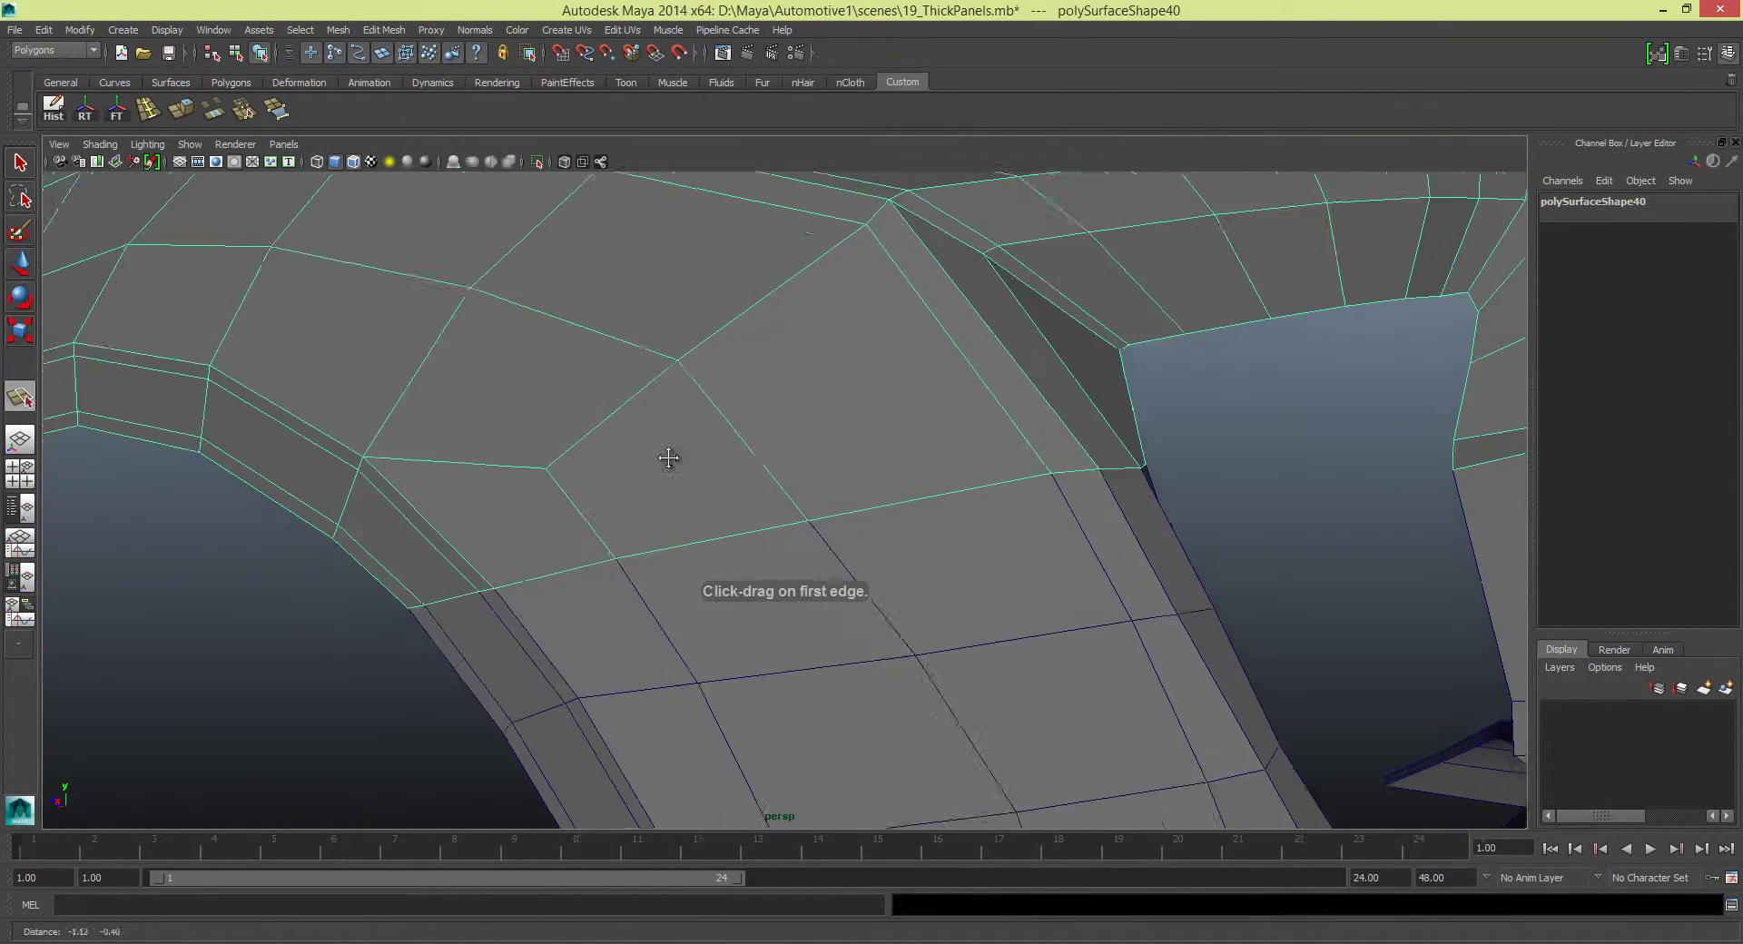
scroll(633, 435, "up", 2)
scroll(633, 436, "up", 2)
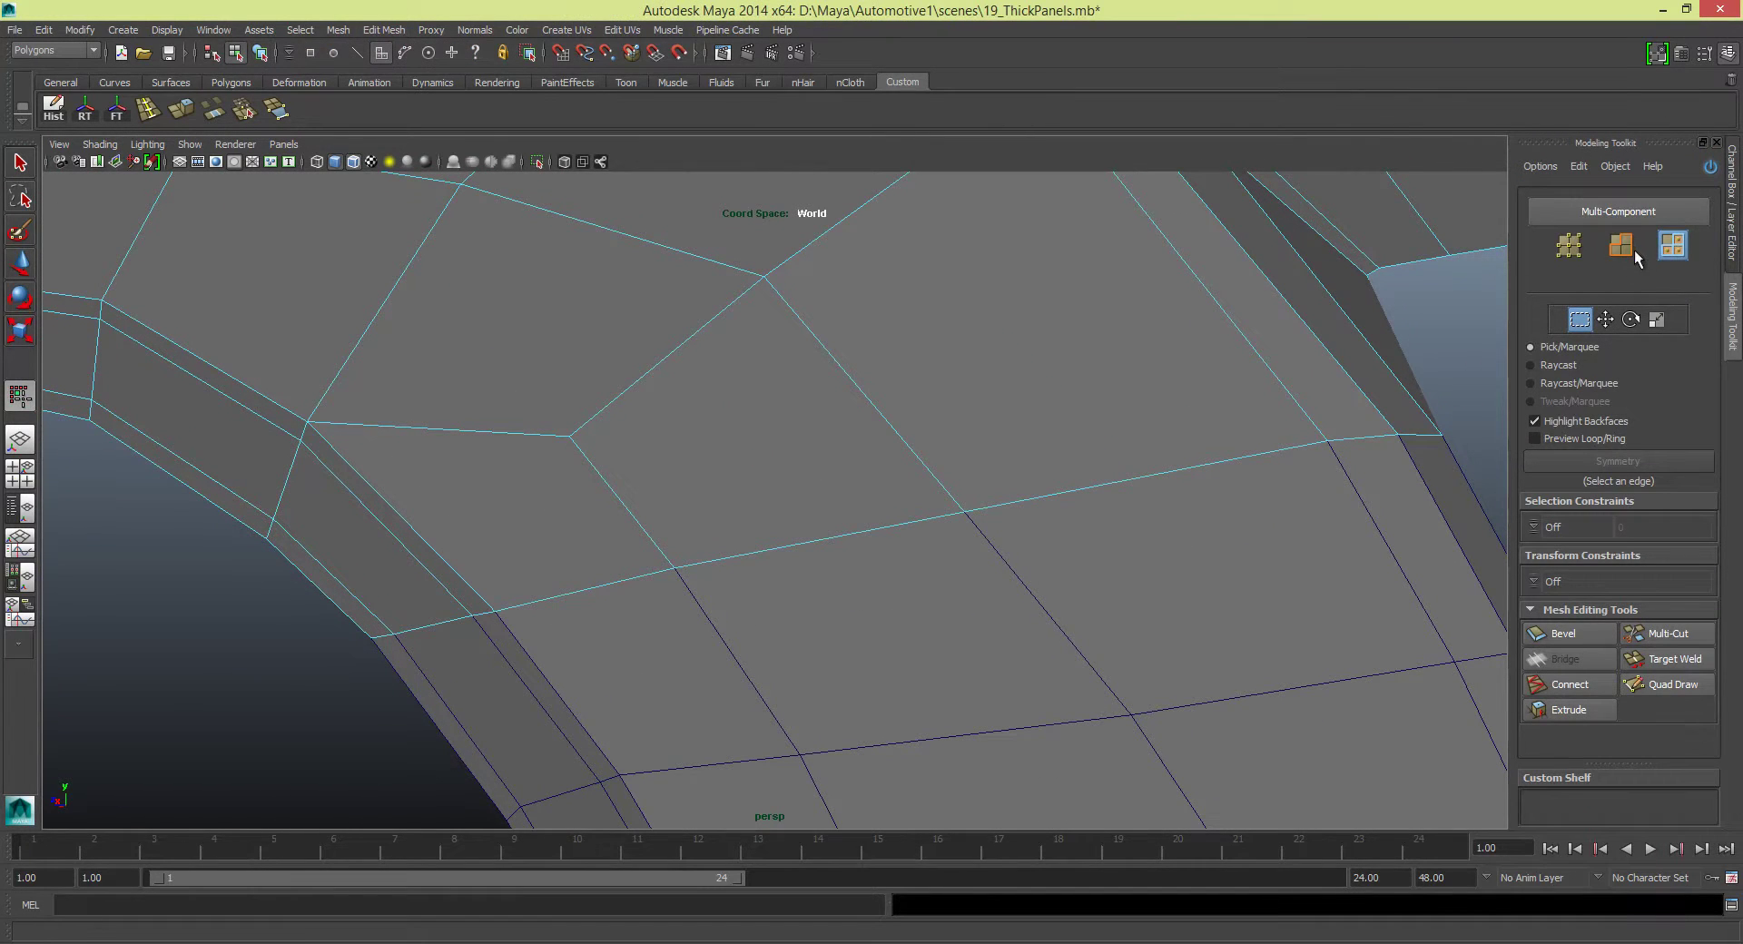
Try the Multi-Cut tool on the fender, then leave it and select the whole panel
left_click(1653, 635)
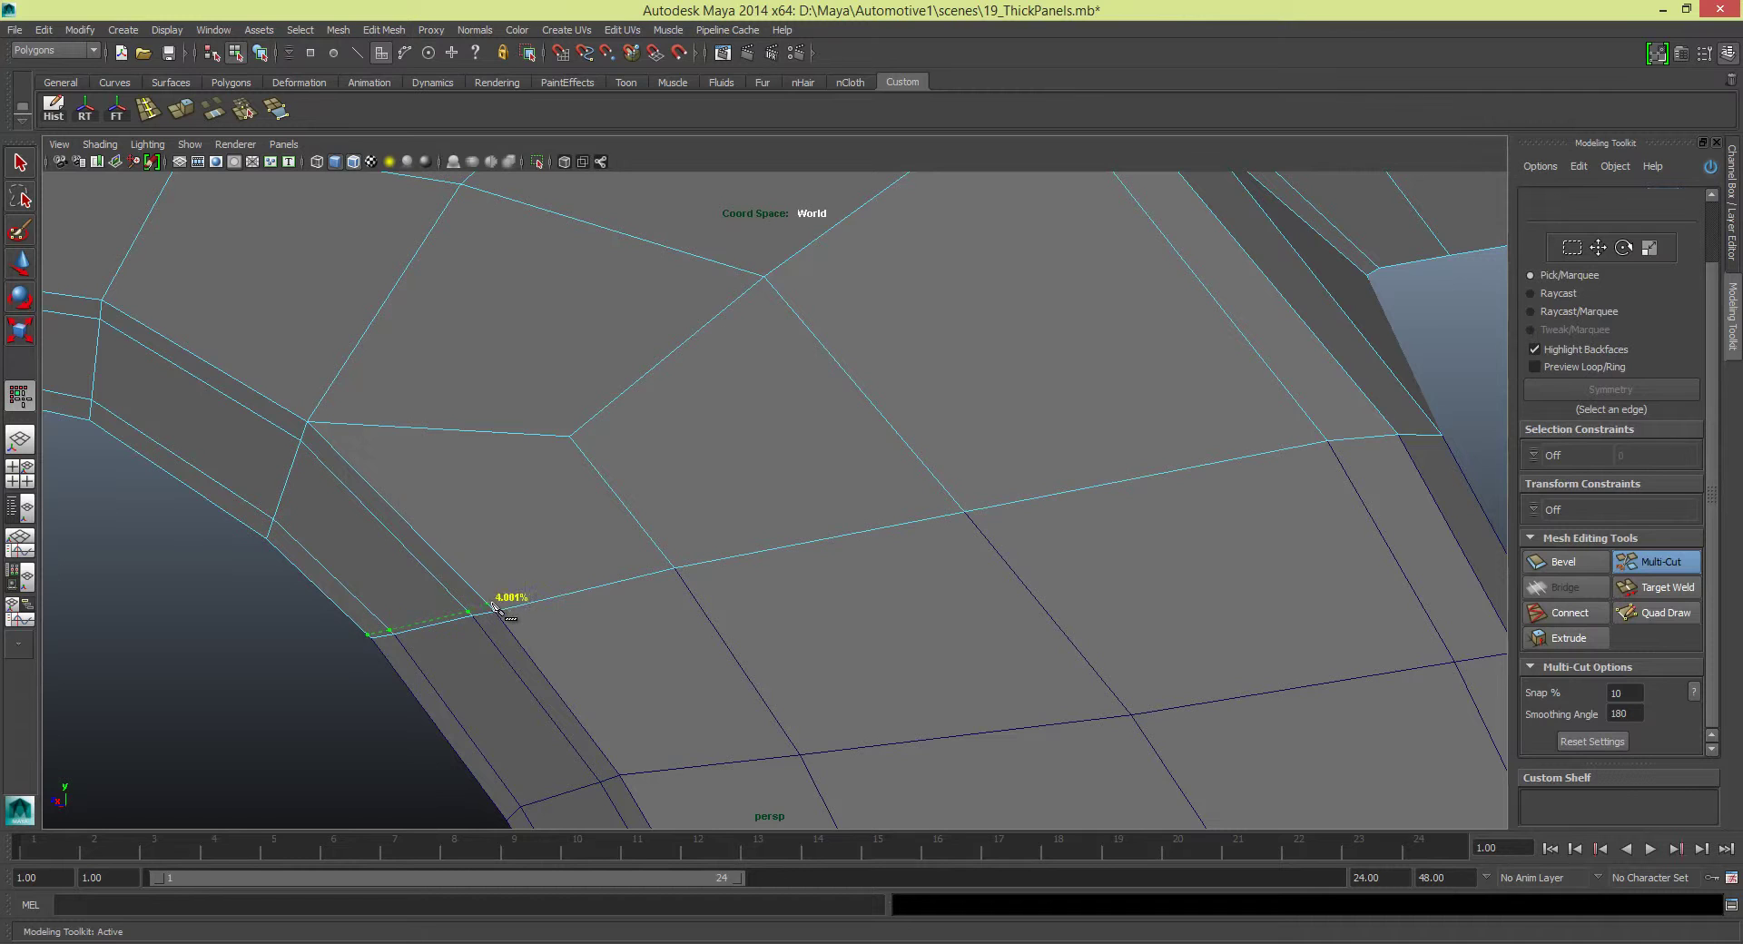
mouse_move(673, 563)
middle_mouse_down("alt")
mouse_move(805, 499)
mouse_move(712, 568)
middle_mouse_up("alt")
mouse_move(762, 534)
left_mouse_down("alt")
mouse_move(537, 564)
mouse_move(452, 535)
left_mouse_up("alt")
left_click_drag(551, 579, 274, 54, "alt")
key("q")
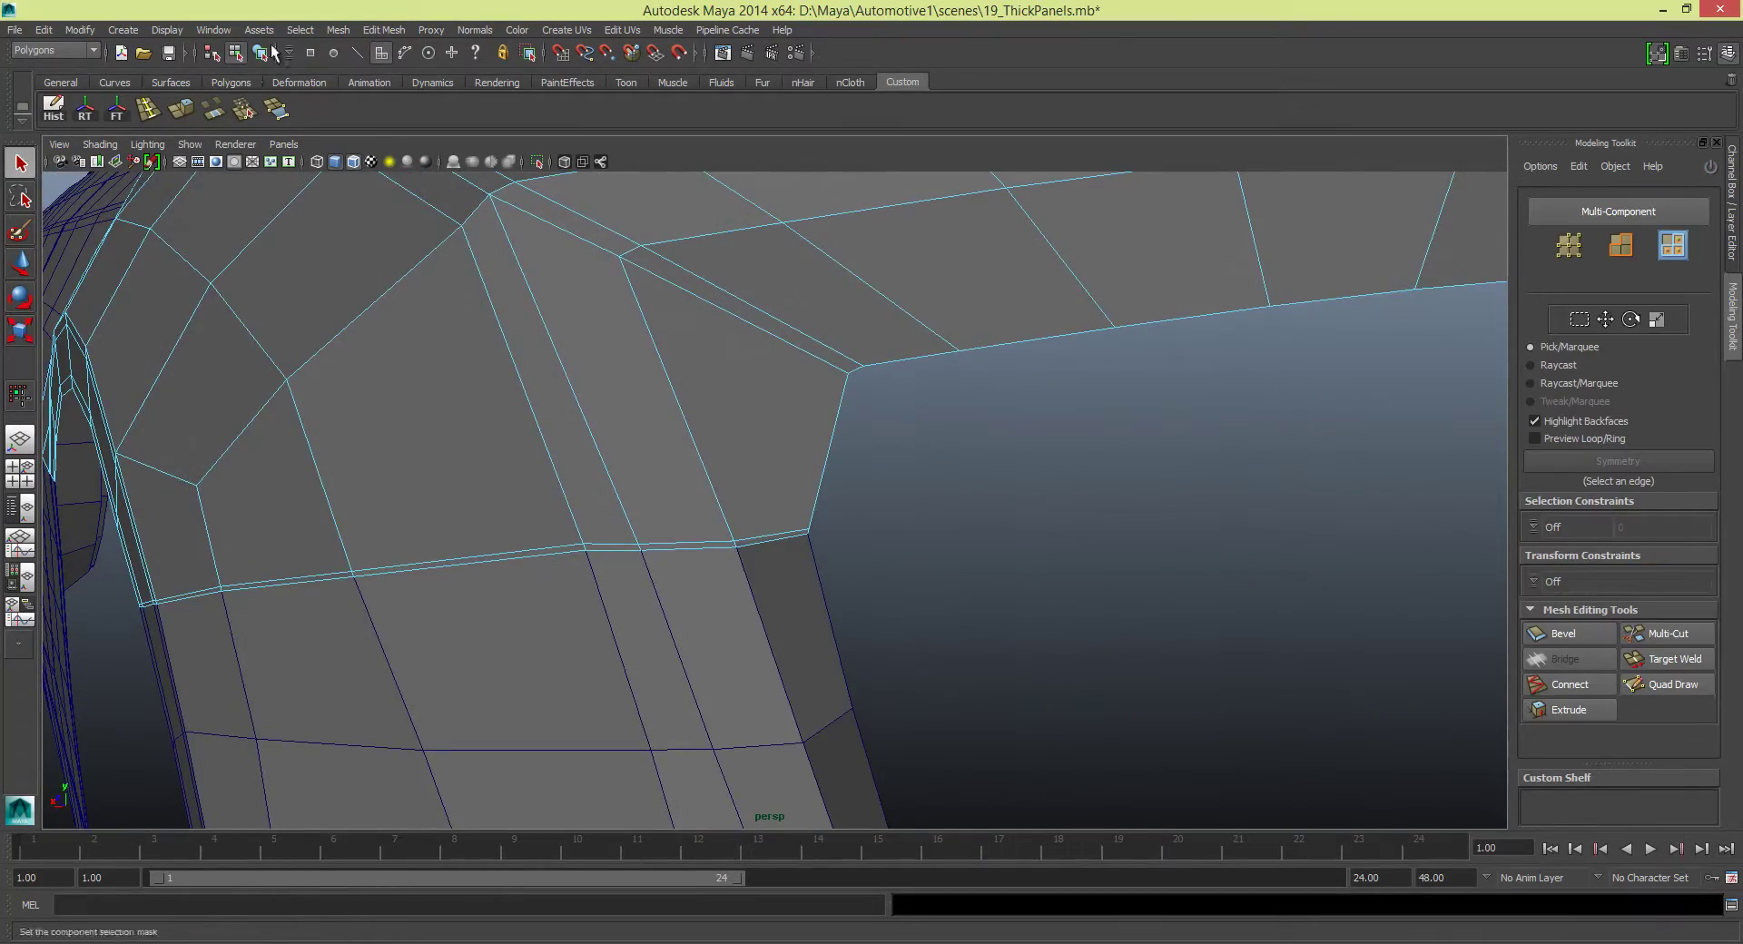
right_click_drag(416, 516, 487, 495)
mouse_move(712, 485)
left_mouse_down("alt")
mouse_move(778, 492)
mouse_move(995, 389)
mouse_move(443, 280)
left_mouse_up("alt")
Insert three support edge loops across the fender panel and along its edge
key("g")
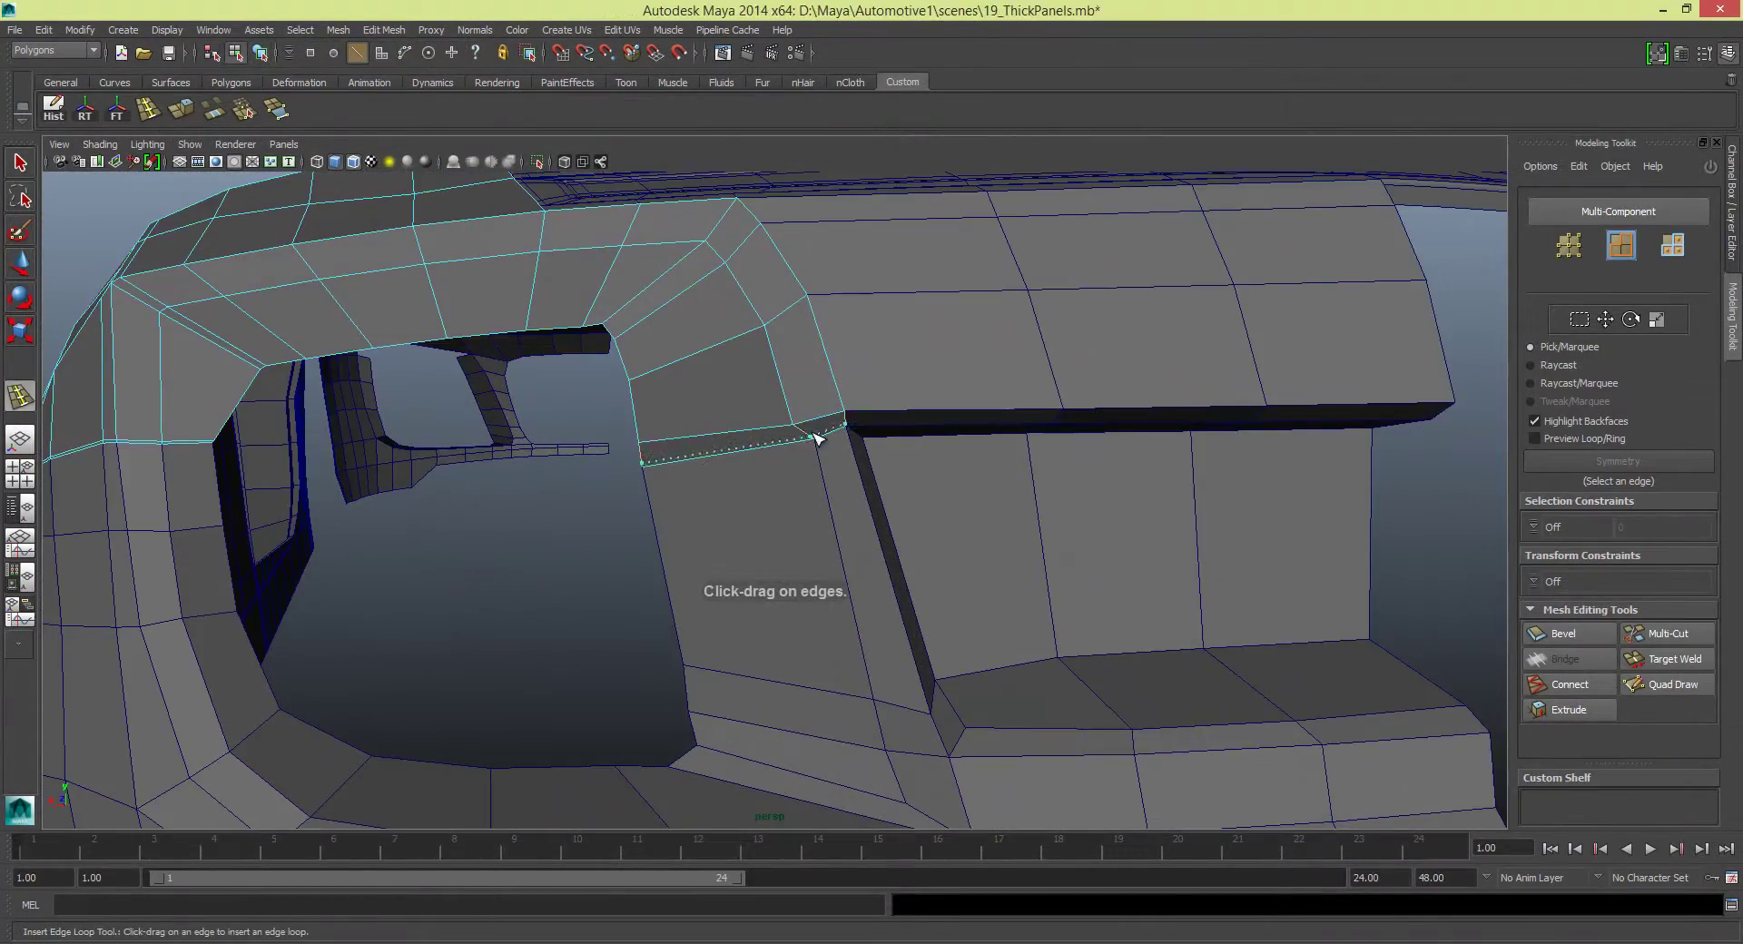
mouse_move(814, 439)
left_mouse_down("alt")
mouse_move(654, 440)
mouse_move(789, 455)
mouse_move(907, 420)
mouse_move(532, 473)
mouse_move(778, 486)
mouse_move(669, 478)
mouse_move(623, 405)
mouse_move(585, 460)
mouse_move(890, 439)
mouse_move(777, 451)
mouse_move(635, 390)
left_mouse_up("alt")
key("q")
key("g")
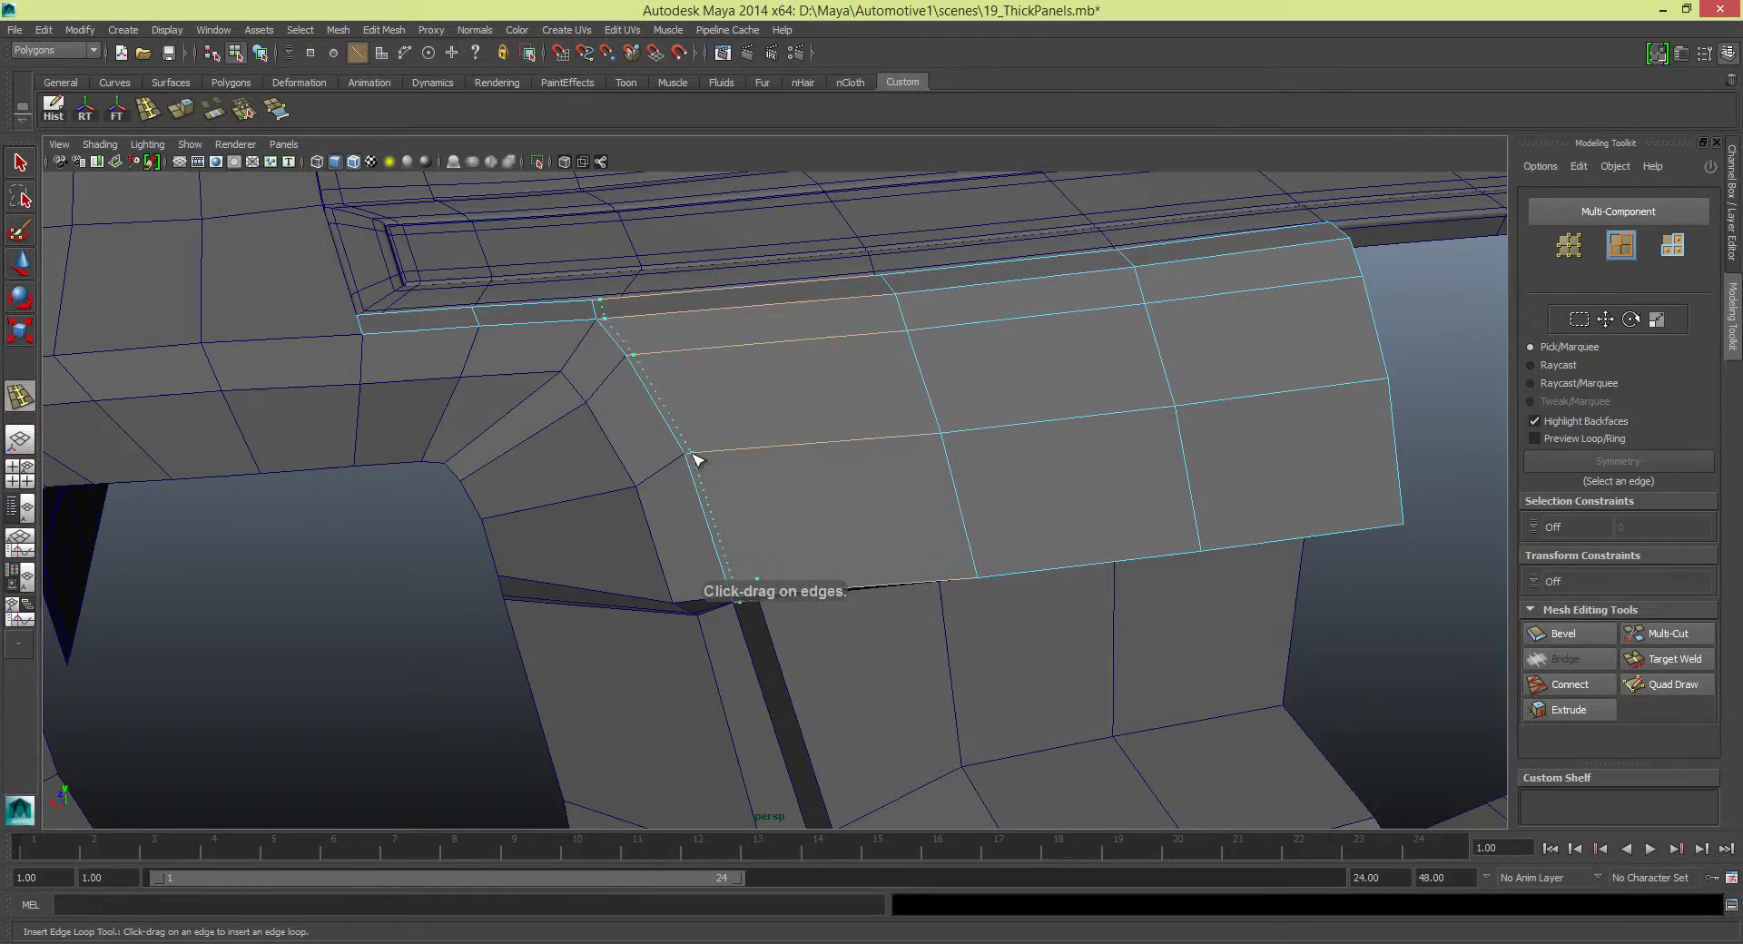
left_click(693, 457)
mouse_move(692, 457)
left_mouse_down("alt")
mouse_move(720, 448)
mouse_move(547, 441)
mouse_move(673, 497)
mouse_move(530, 568)
left_mouse_up("alt")
left_click(533, 434)
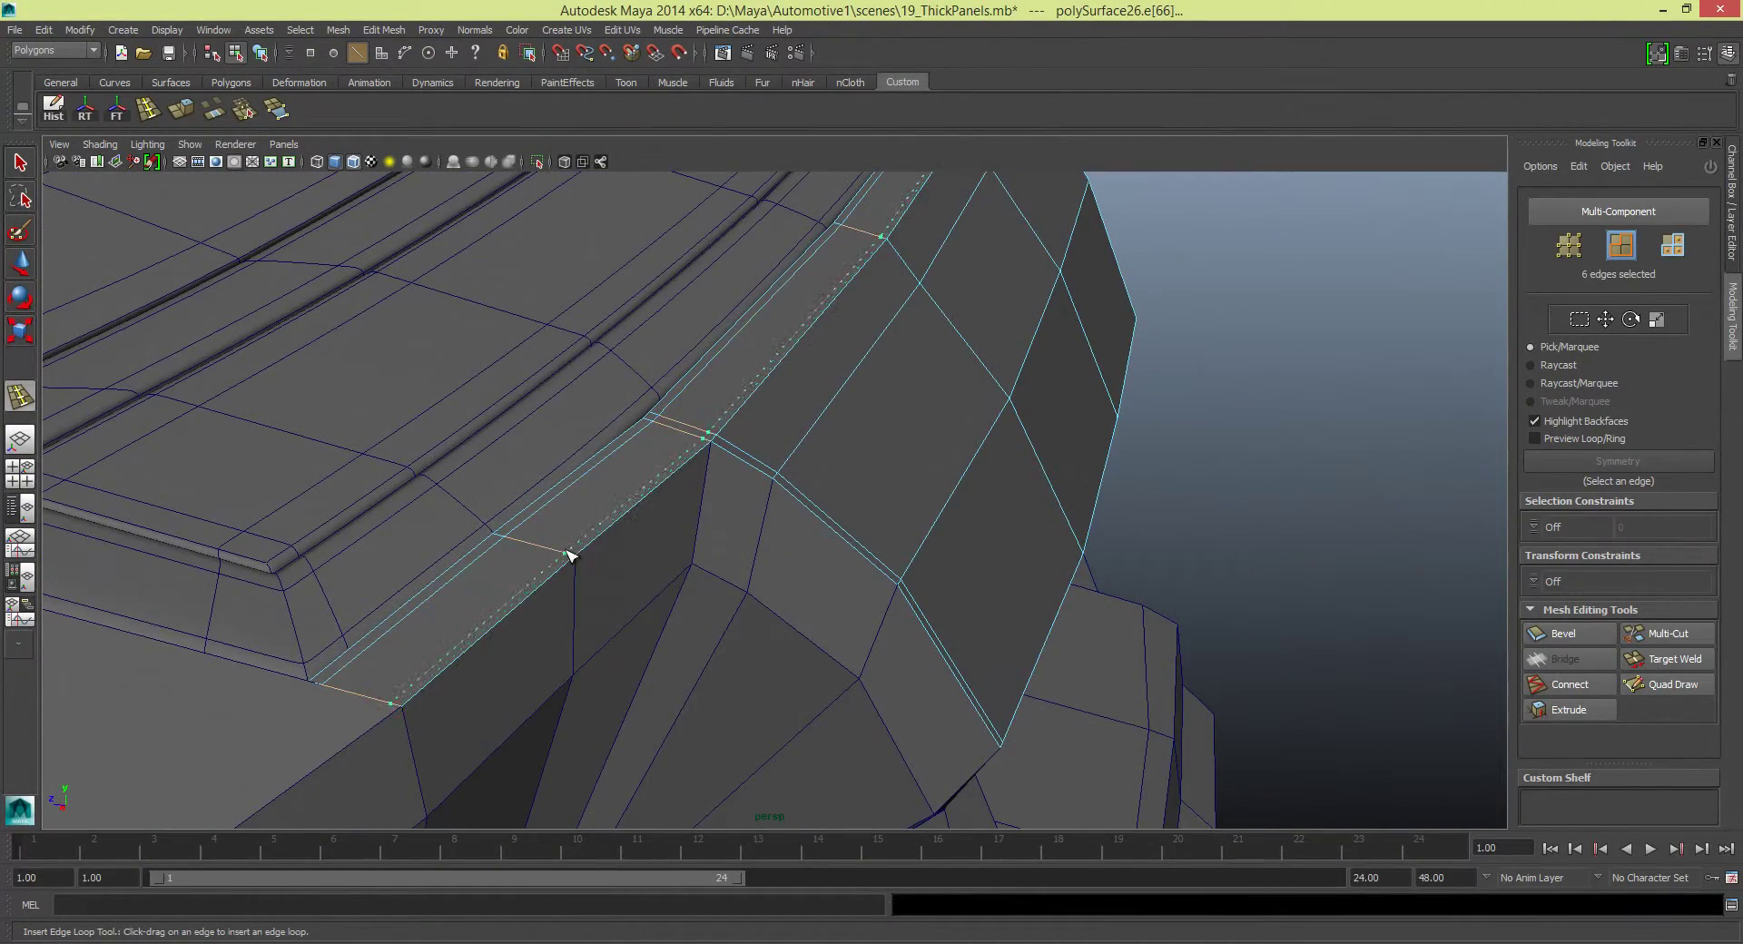
mouse_move(354, 662)
left_mouse_down("alt")
mouse_move(254, 640)
mouse_move(284, 358)
mouse_move(125, 172)
left_mouse_up("alt")
left_click(246, 650)
Check the new loops in object mode and bring up the Audi R8 reference photo
key("F8")
mouse_move(795, 261)
left_mouse_down("alt")
mouse_move(875, 440)
mouse_move(614, 334)
mouse_move(767, 400)
mouse_move(517, 380)
mouse_move(604, 421)
mouse_move(753, 549)
left_mouse_up("alt")
left_click(643, 940)
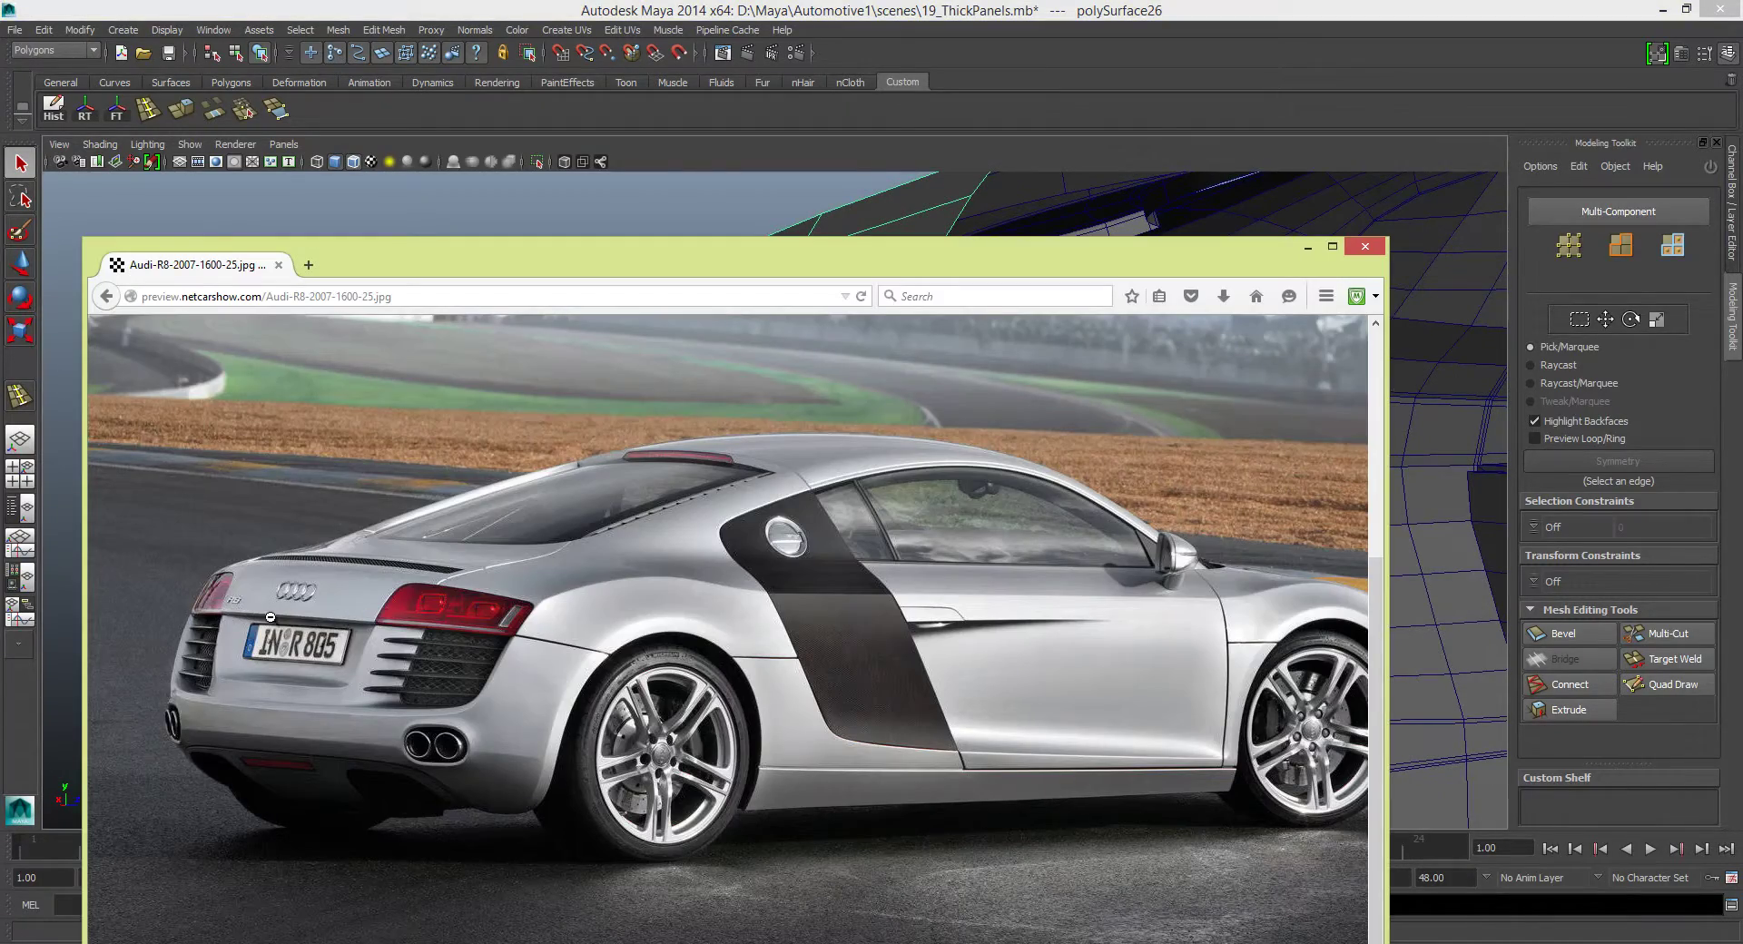
left_click(1307, 246)
double_click(671, 536)
left_click_drag(672, 536, 615, 489, "alt")
key("f")
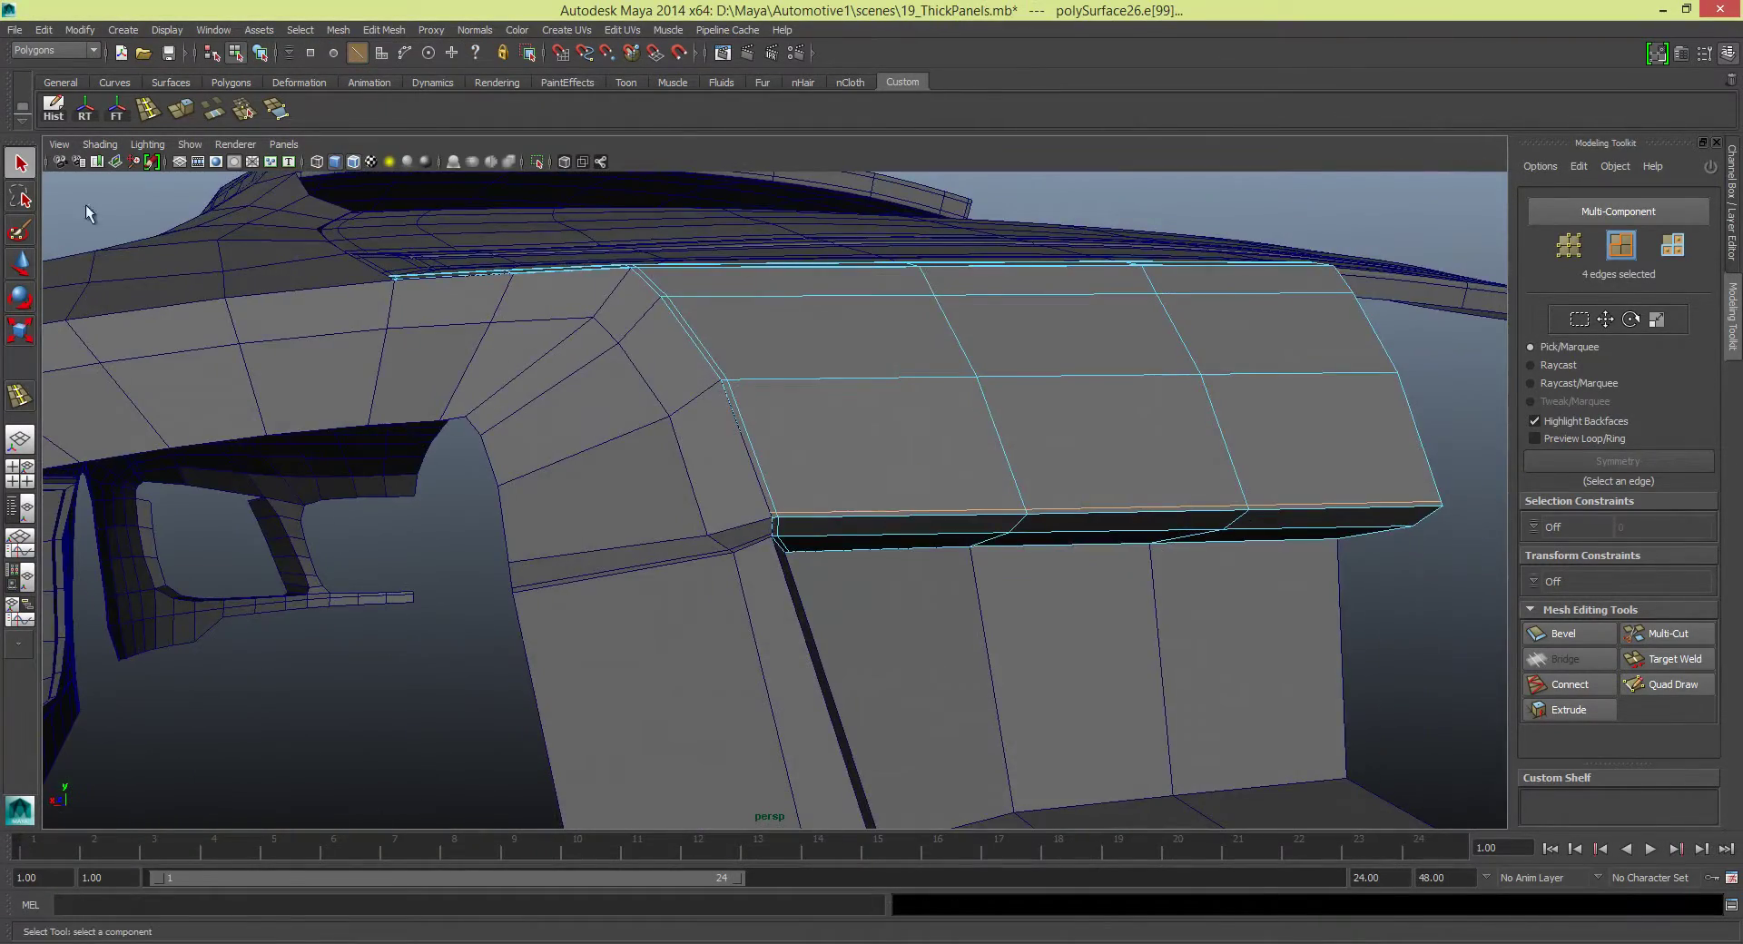
right_click_drag(768, 381, 856, 358)
mouse_move(895, 448)
left_mouse_down("alt")
mouse_move(700, 408)
mouse_move(371, 511)
mouse_move(654, 448)
mouse_move(532, 519)
mouse_move(624, 405)
mouse_move(669, 455)
mouse_move(603, 397)
left_mouse_up("alt")
left_click(653, 447)
left_click(692, 486)
left_click(624, 406)
left_click(353, 161)
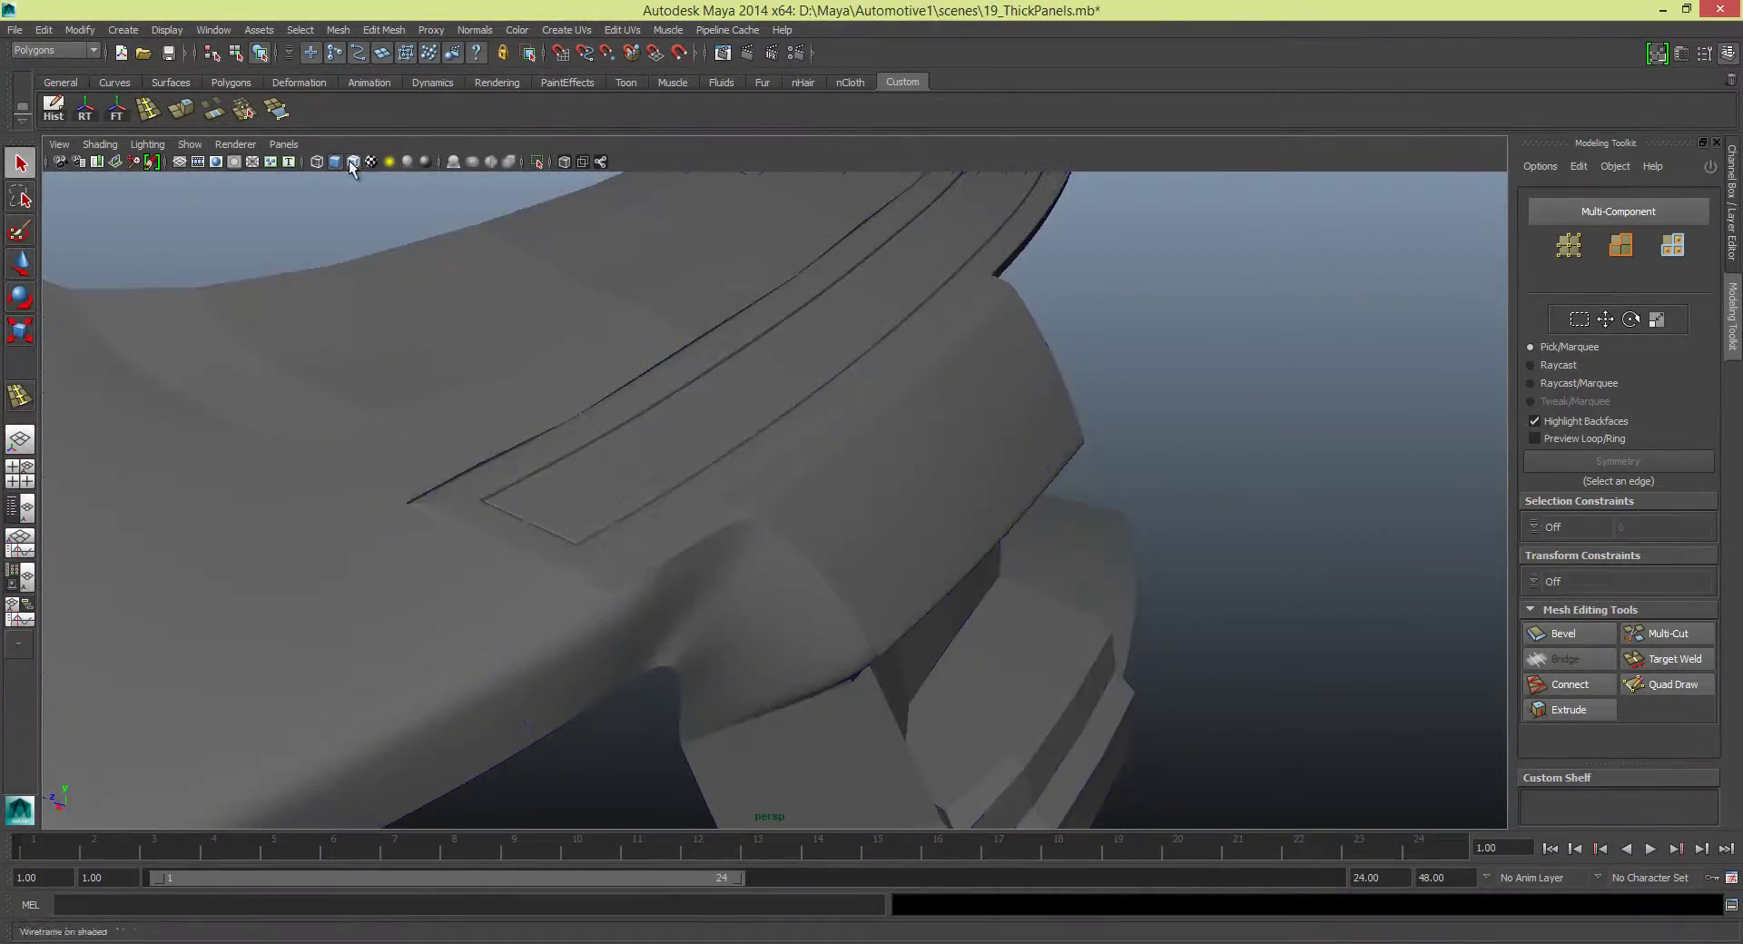
left_click(475, 498)
left_click(525, 475)
mouse_move(475, 499)
left_mouse_down("alt")
mouse_move(525, 475)
mouse_move(471, 451)
mouse_move(528, 247)
left_mouse_up("alt")
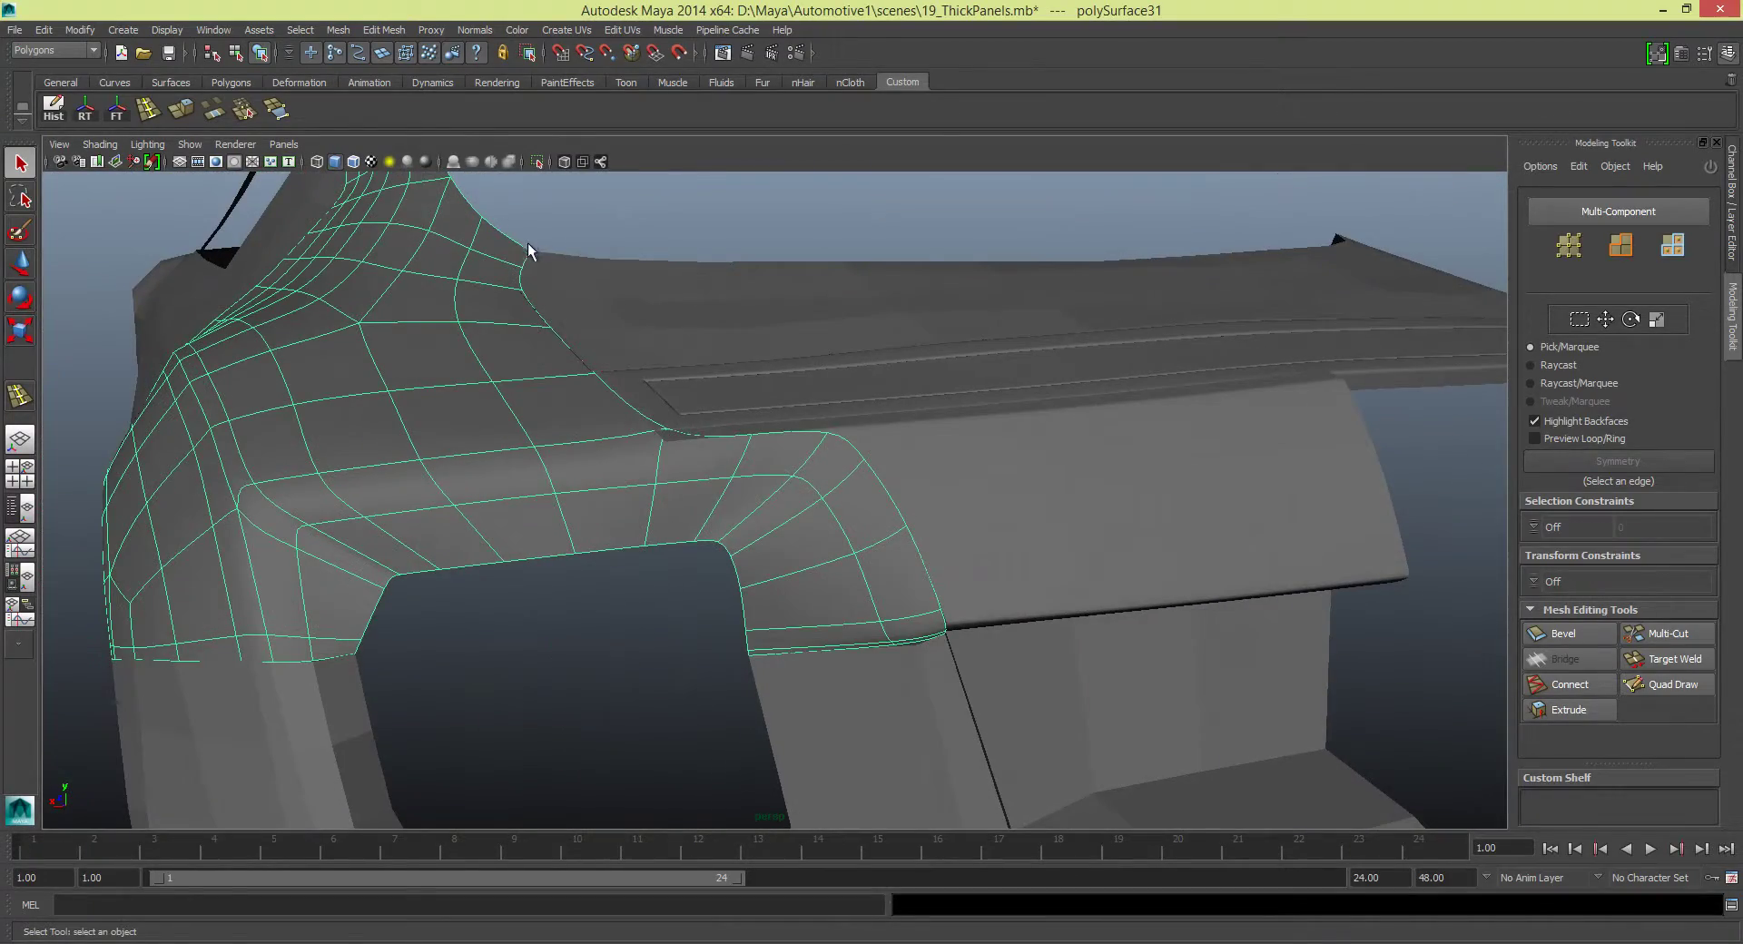
mouse_move(800, 451)
left_mouse_down("alt")
mouse_move(759, 487)
mouse_move(638, 326)
mouse_move(752, 564)
mouse_move(732, 539)
mouse_move(817, 497)
mouse_move(744, 325)
mouse_move(760, 500)
left_mouse_up("alt")
left_click(753, 363)
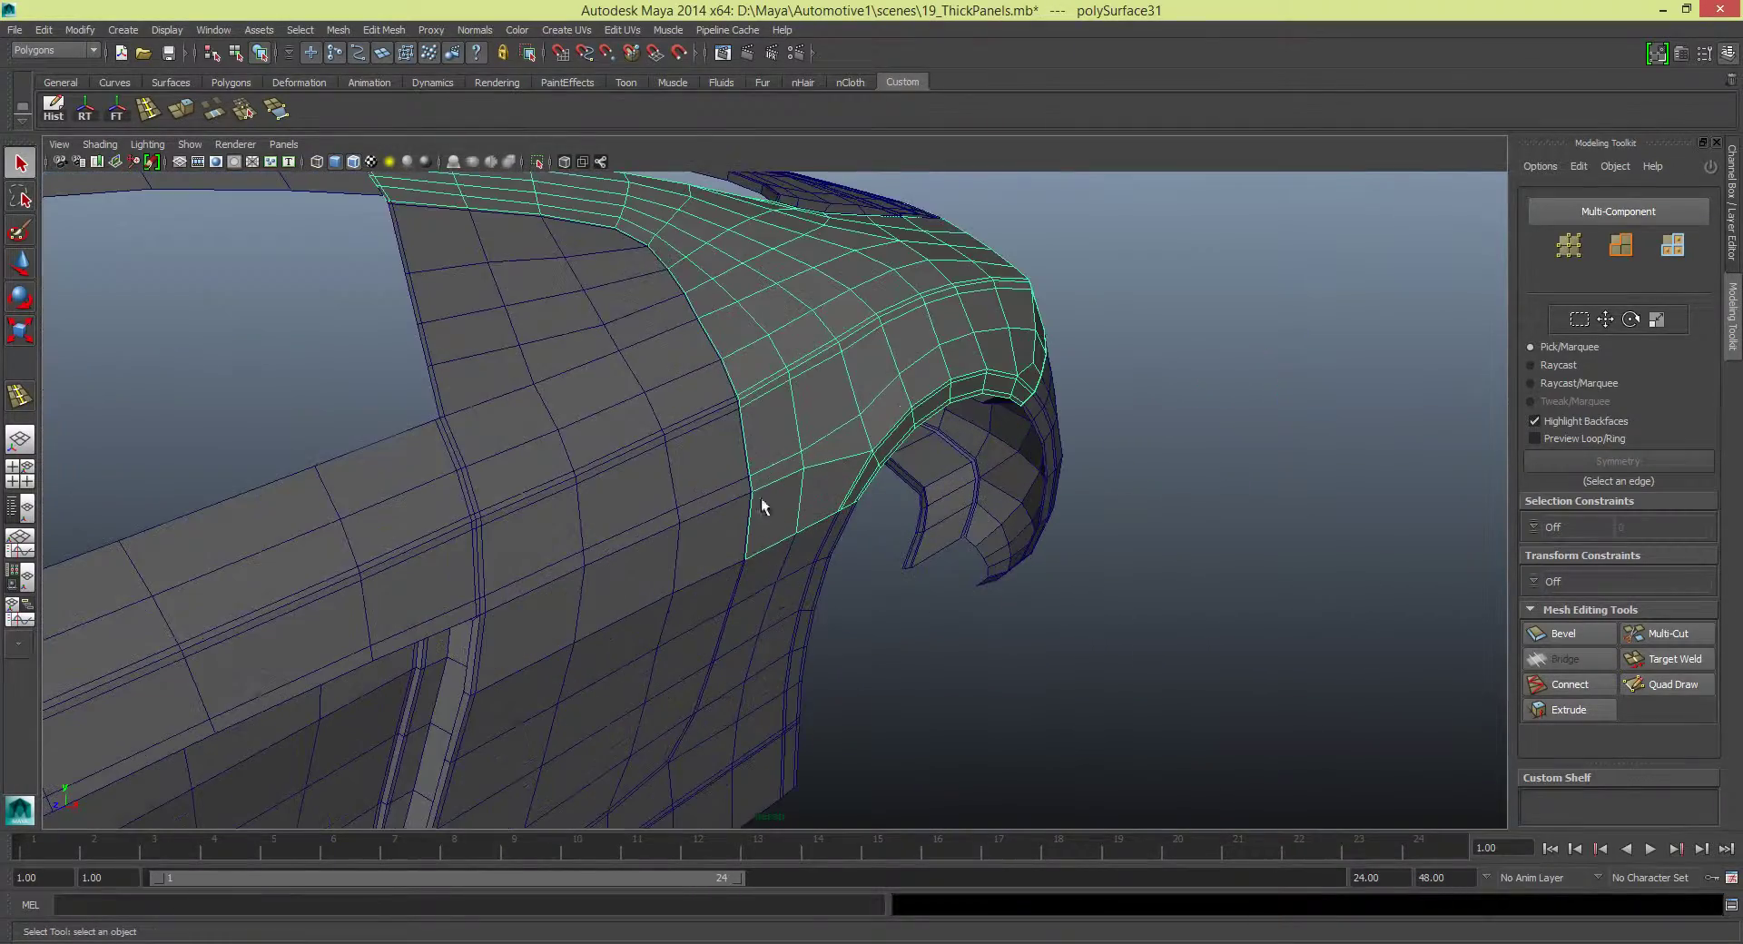
left_click(632, 247)
mouse_move(632, 247)
left_mouse_down("alt")
mouse_move(584, 389)
mouse_move(493, 322)
left_mouse_up("alt")
left_click(573, 615)
mouse_move(573, 615)
left_mouse_down("alt")
mouse_move(506, 576)
mouse_move(856, 419)
mouse_move(400, 556)
left_mouse_up("alt")
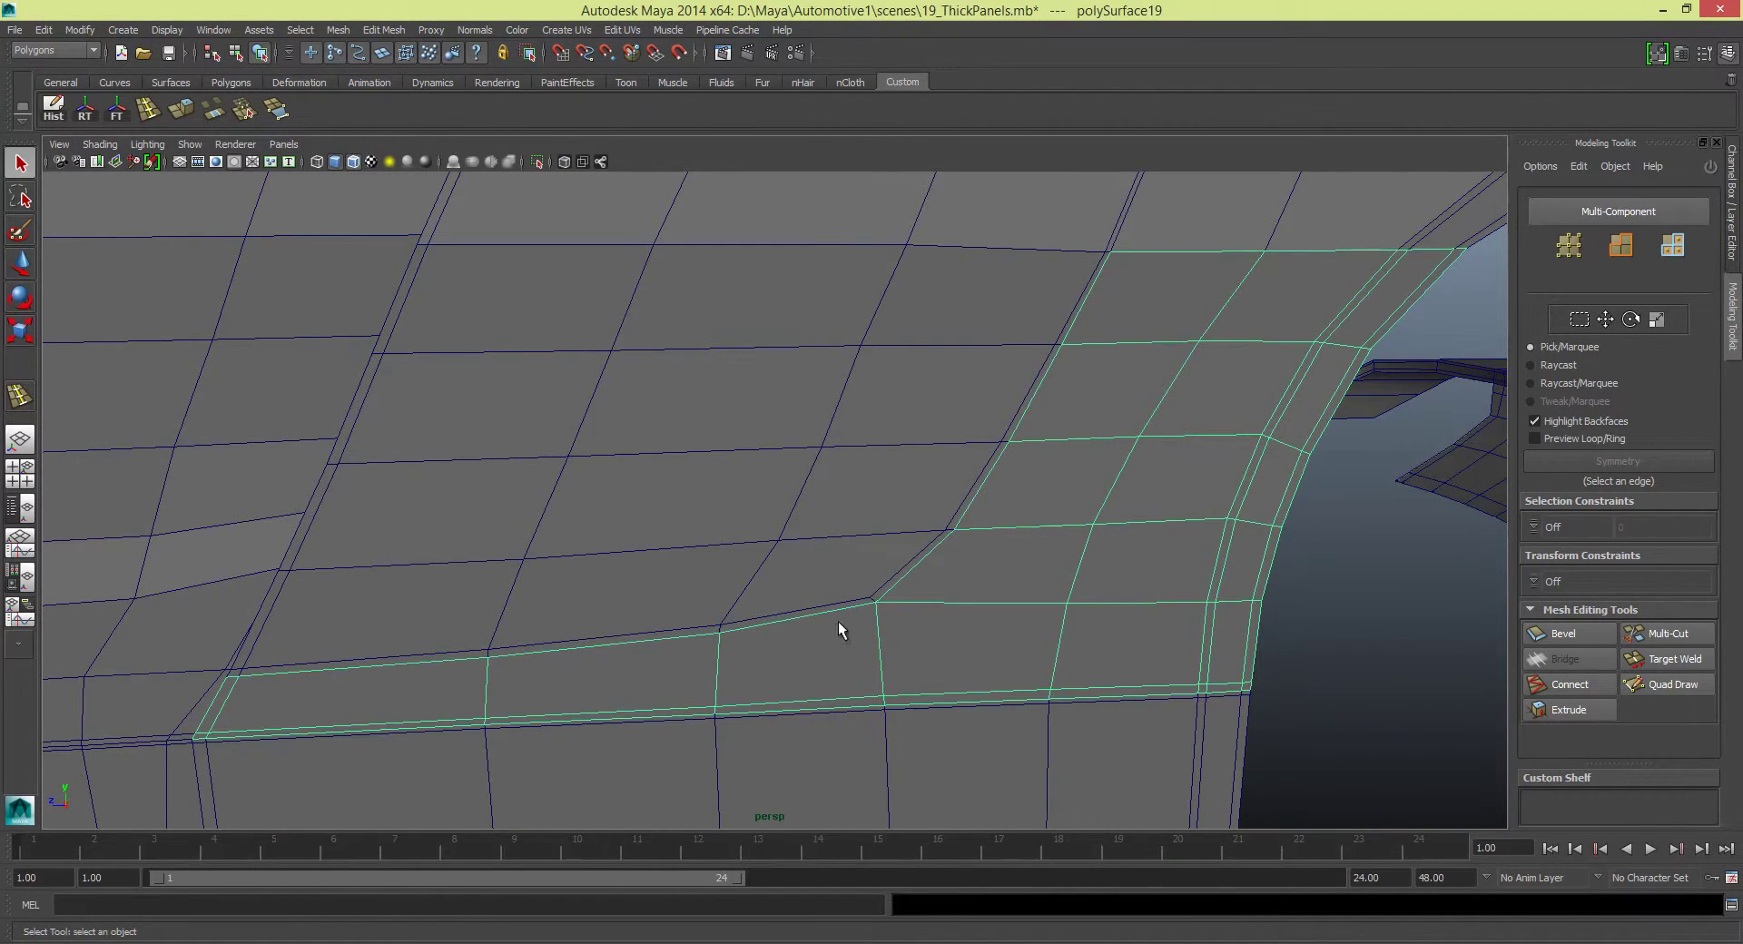
Activate Multi-Cut and work along the rocker panel toward its bevelled corner
left_click_drag(839, 624, 668, 660, "alt")
left_click(1669, 632)
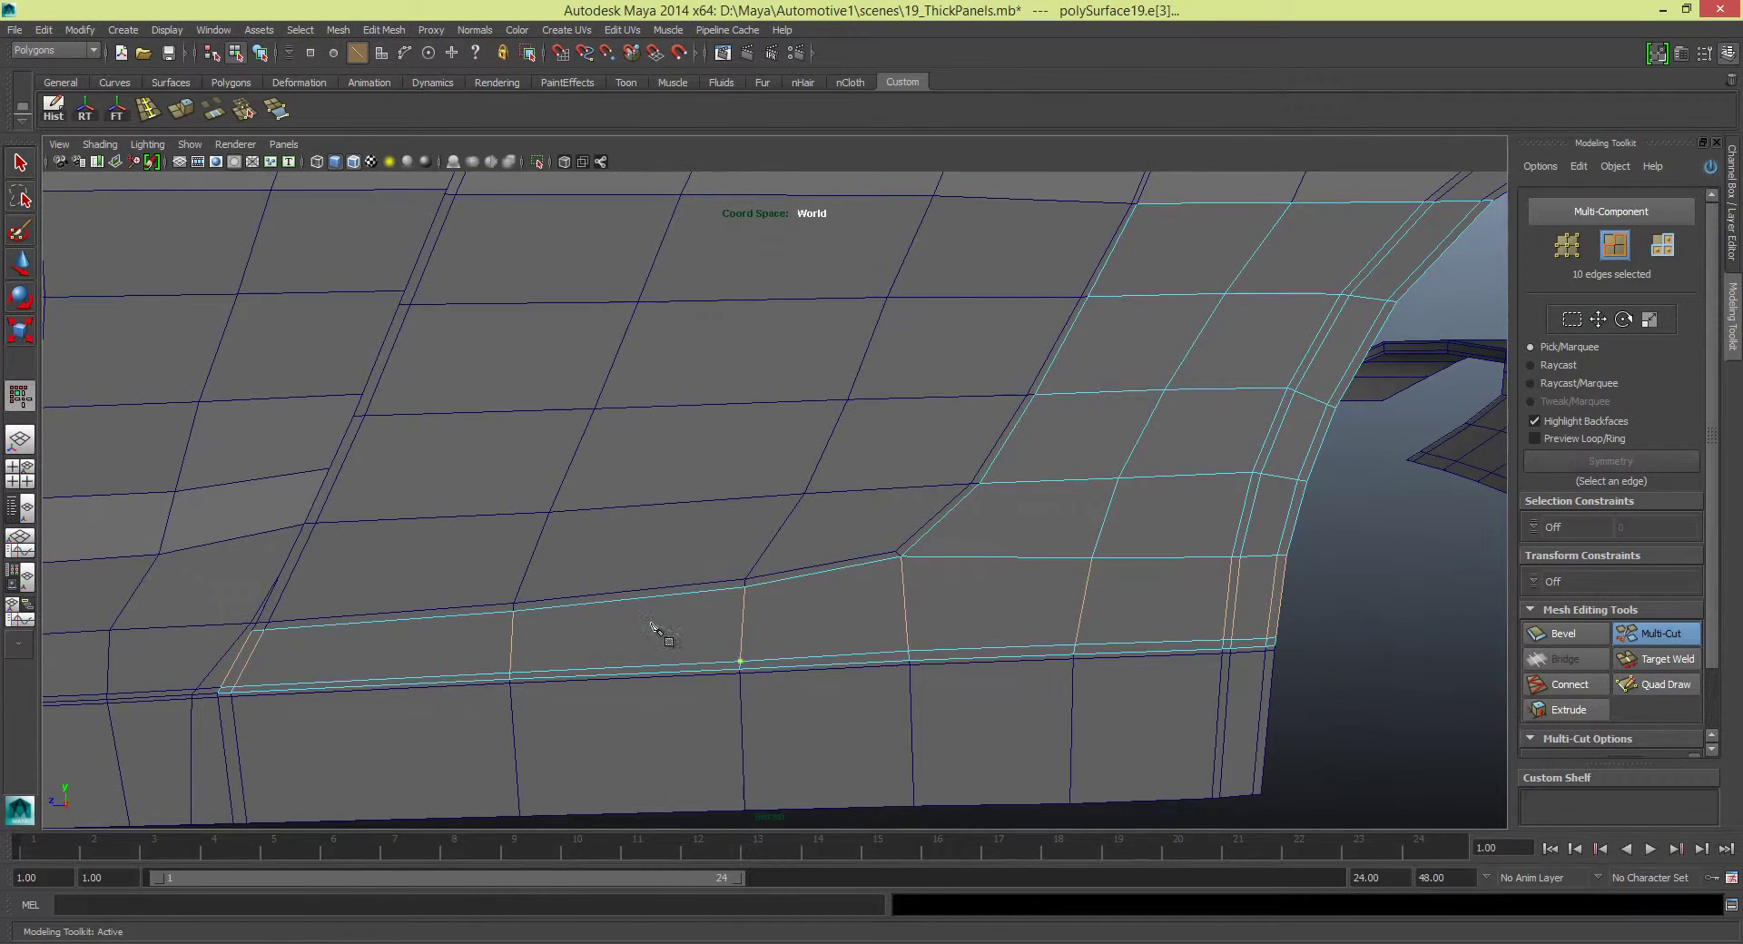
middle_click_drag(254, 654, 436, 612, "alt")
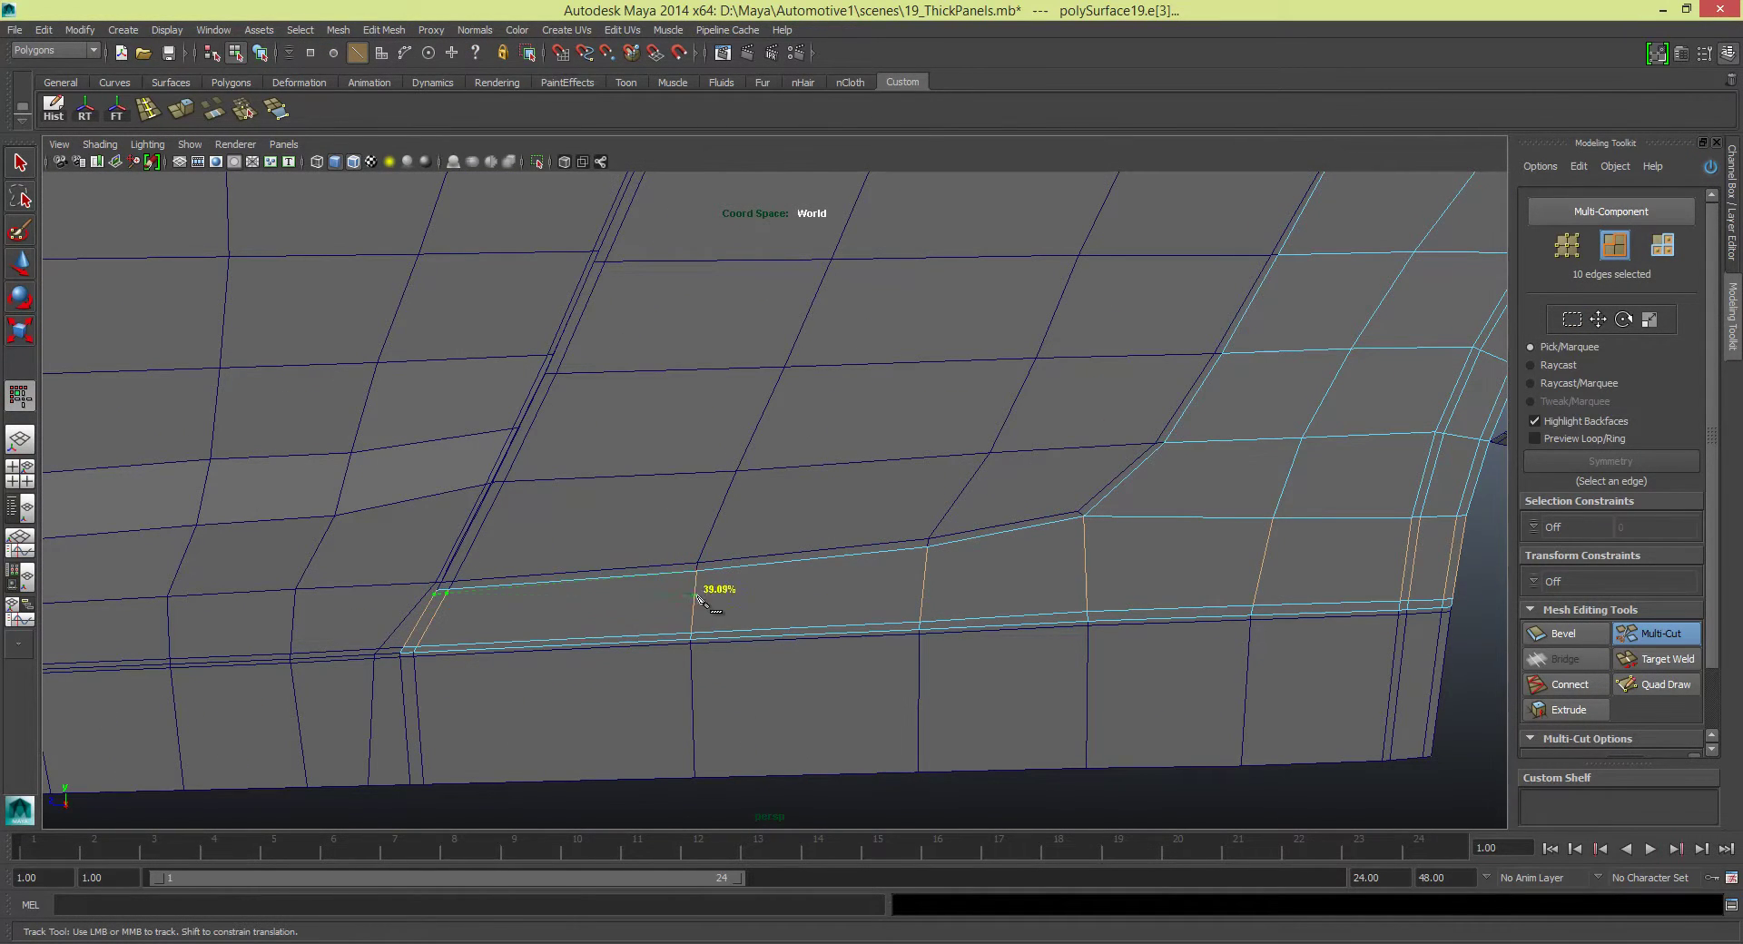
scroll(700, 577, "up", 3)
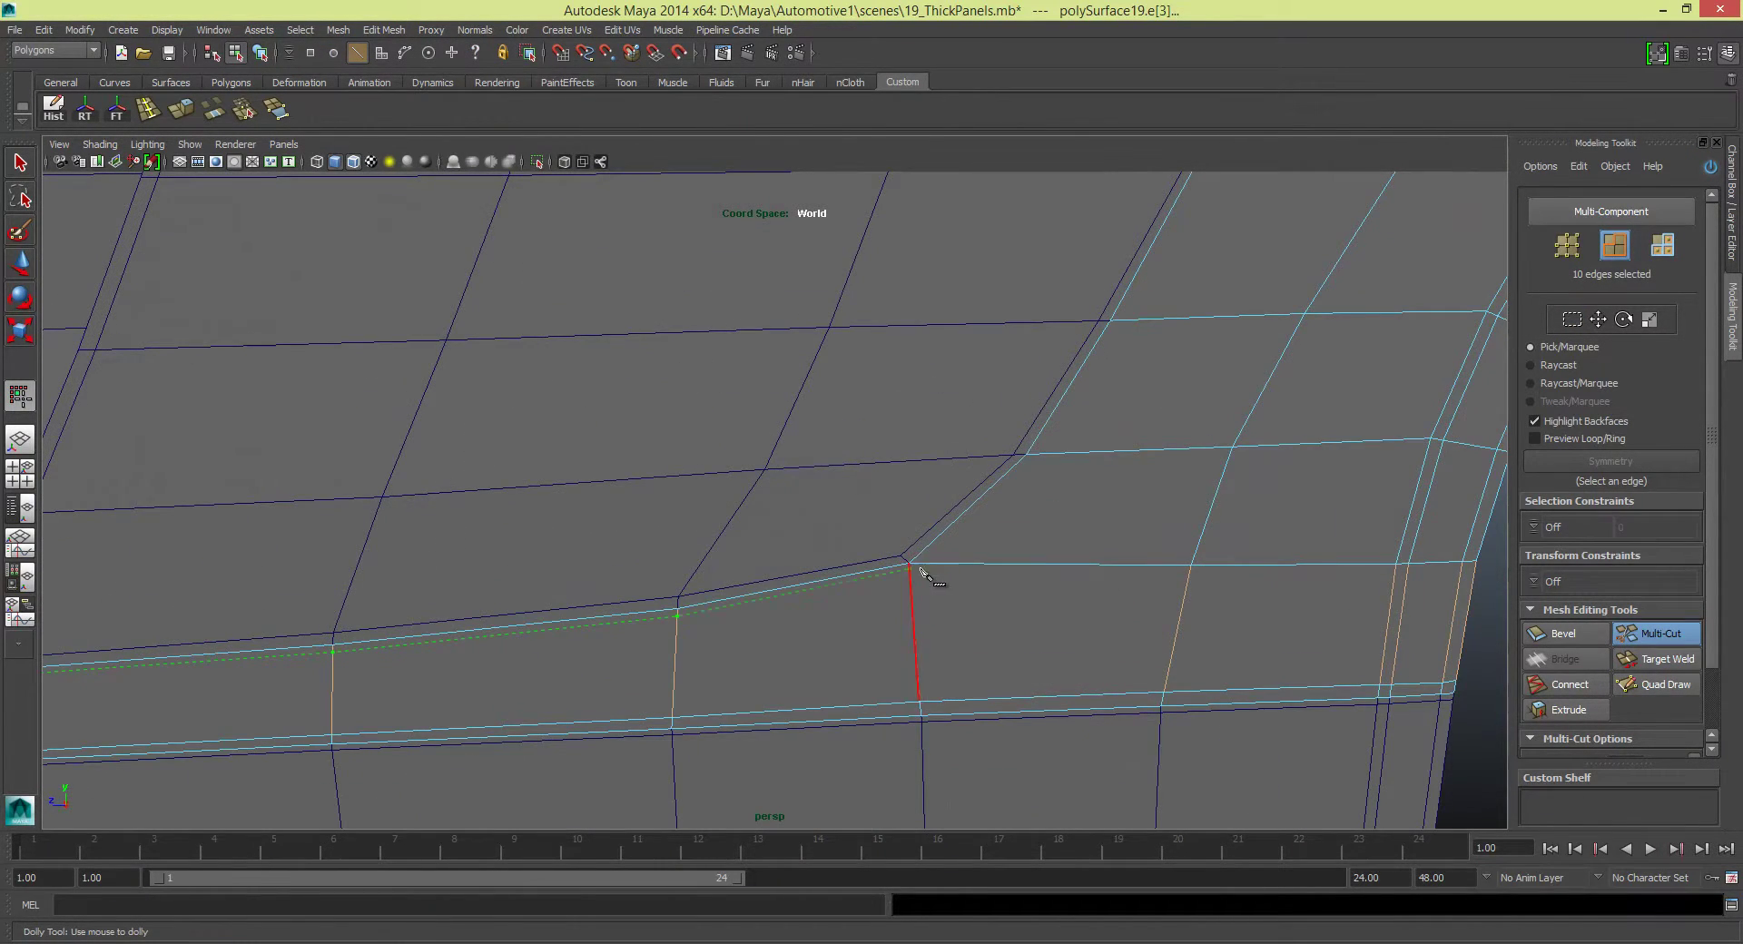
middle_click_drag(921, 572, 786, 594, "alt")
mouse_move(695, 497)
middle_mouse_down("alt")
mouse_move(796, 457)
mouse_move(651, 628)
middle_mouse_up("alt")
middle_click_drag(770, 434, 653, 617, "alt")
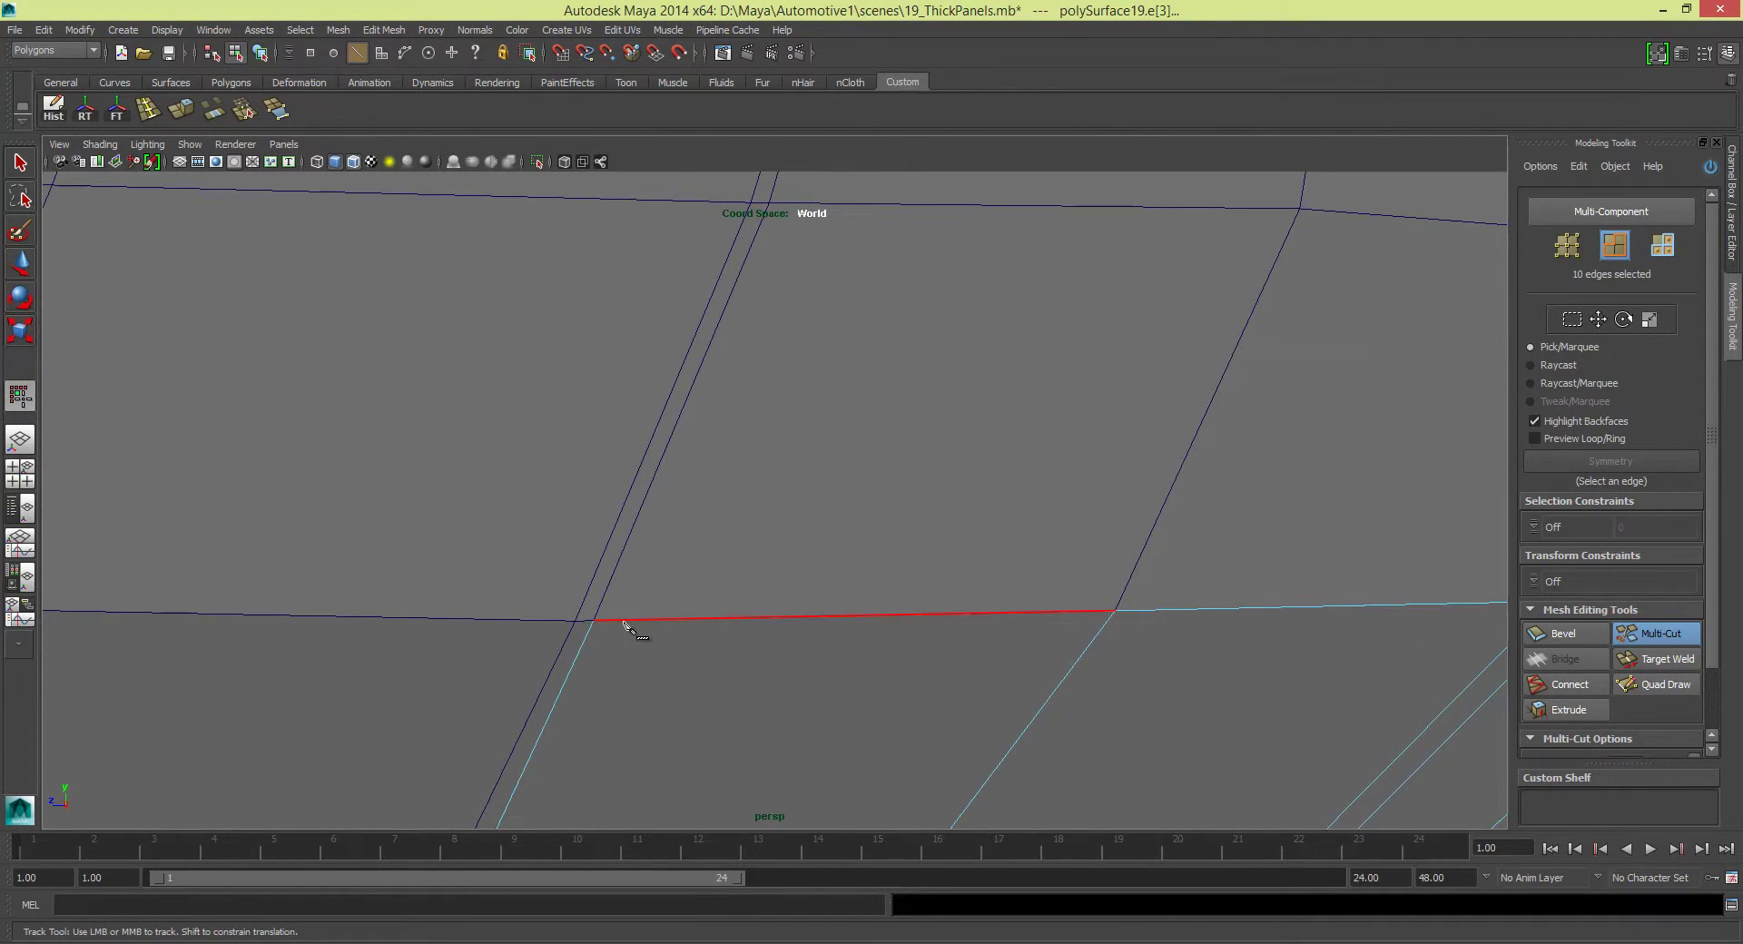
right_click_drag(604, 624, 778, 669, "alt")
middle_click_drag(778, 669, 713, 595, "alt")
Exit Multi-Cut and marquee-select the two overlapping vertices at the panel's inner corner
key("q")
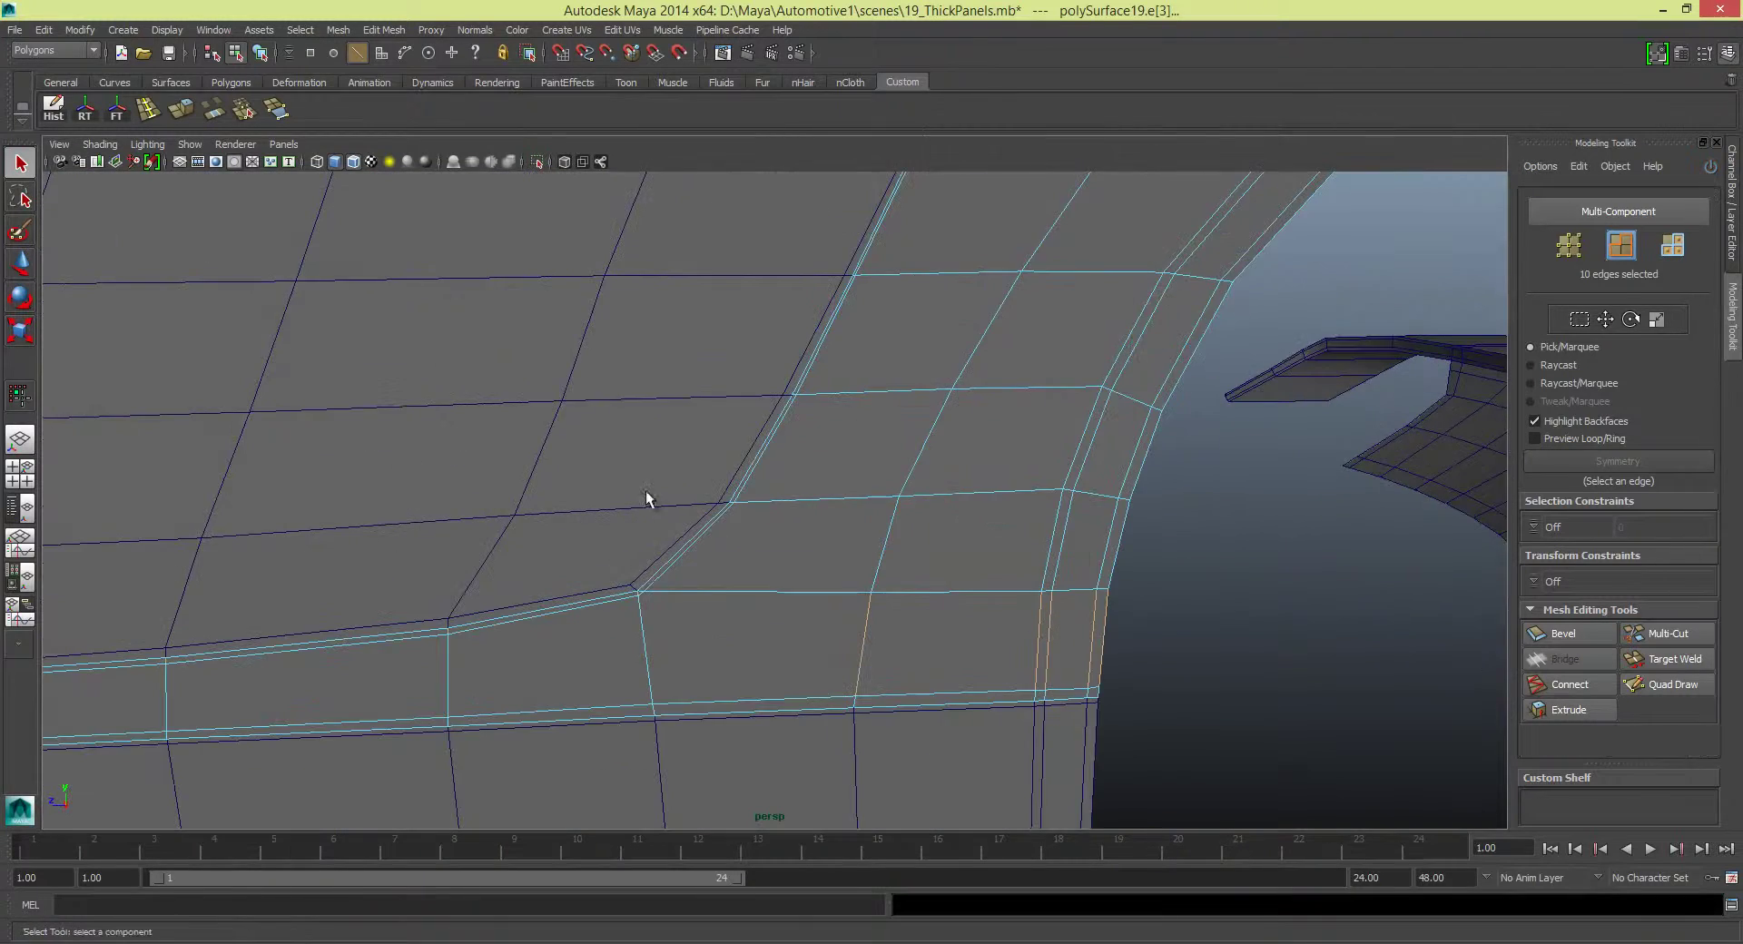
right_click_drag(649, 494, 629, 406, "alt")
middle_click_drag(629, 405, 594, 434, "alt")
left_click(594, 421)
right_click_drag(594, 434, 710, 411, "alt")
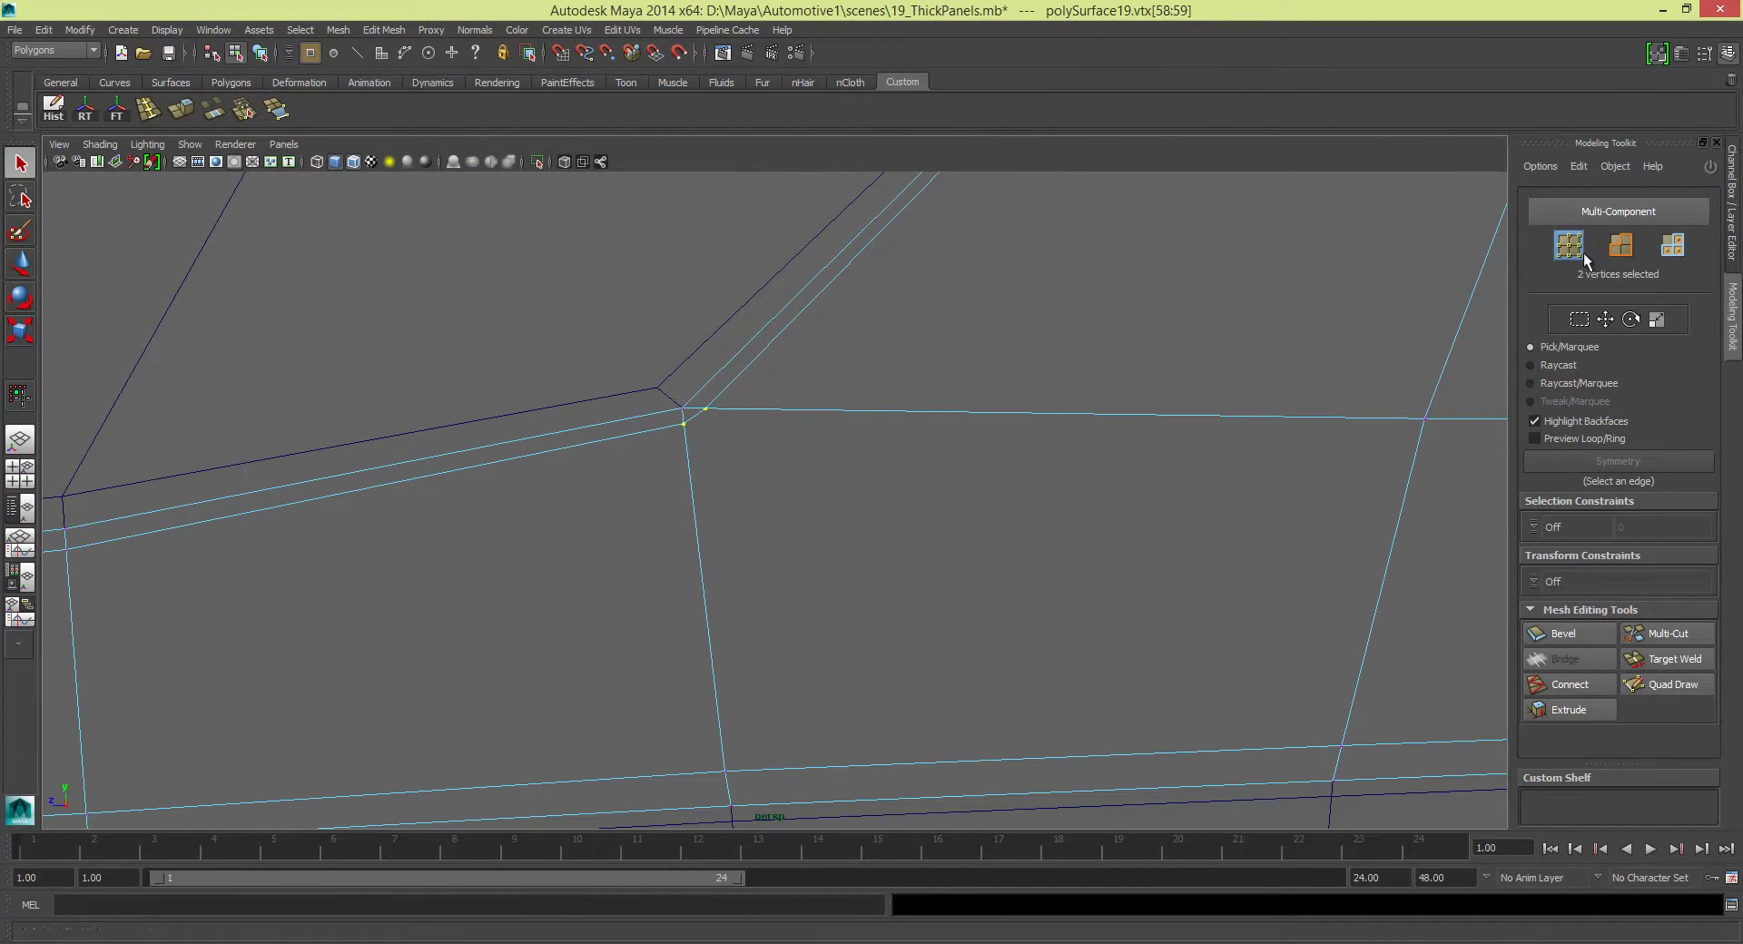
Target-weld the doubled corner vertices into one and set the Move axis to Normal
left_click(1670, 659)
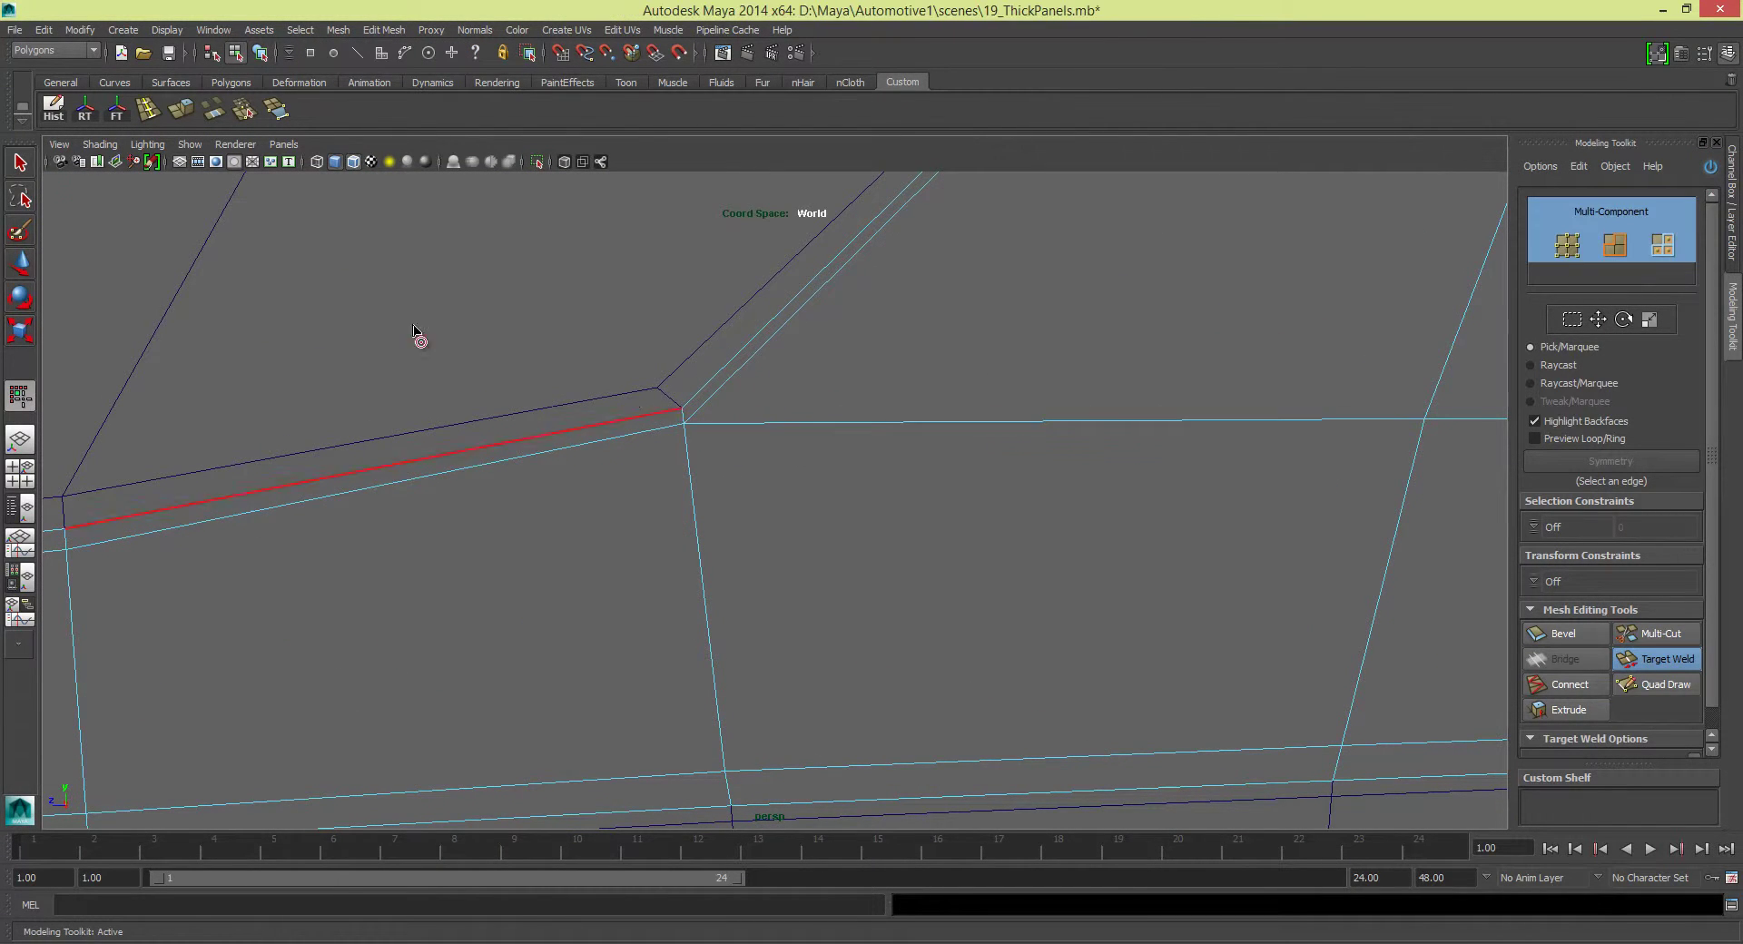
right_click_drag(622, 420, 602, 420)
left_click(681, 413)
double_click(20, 263)
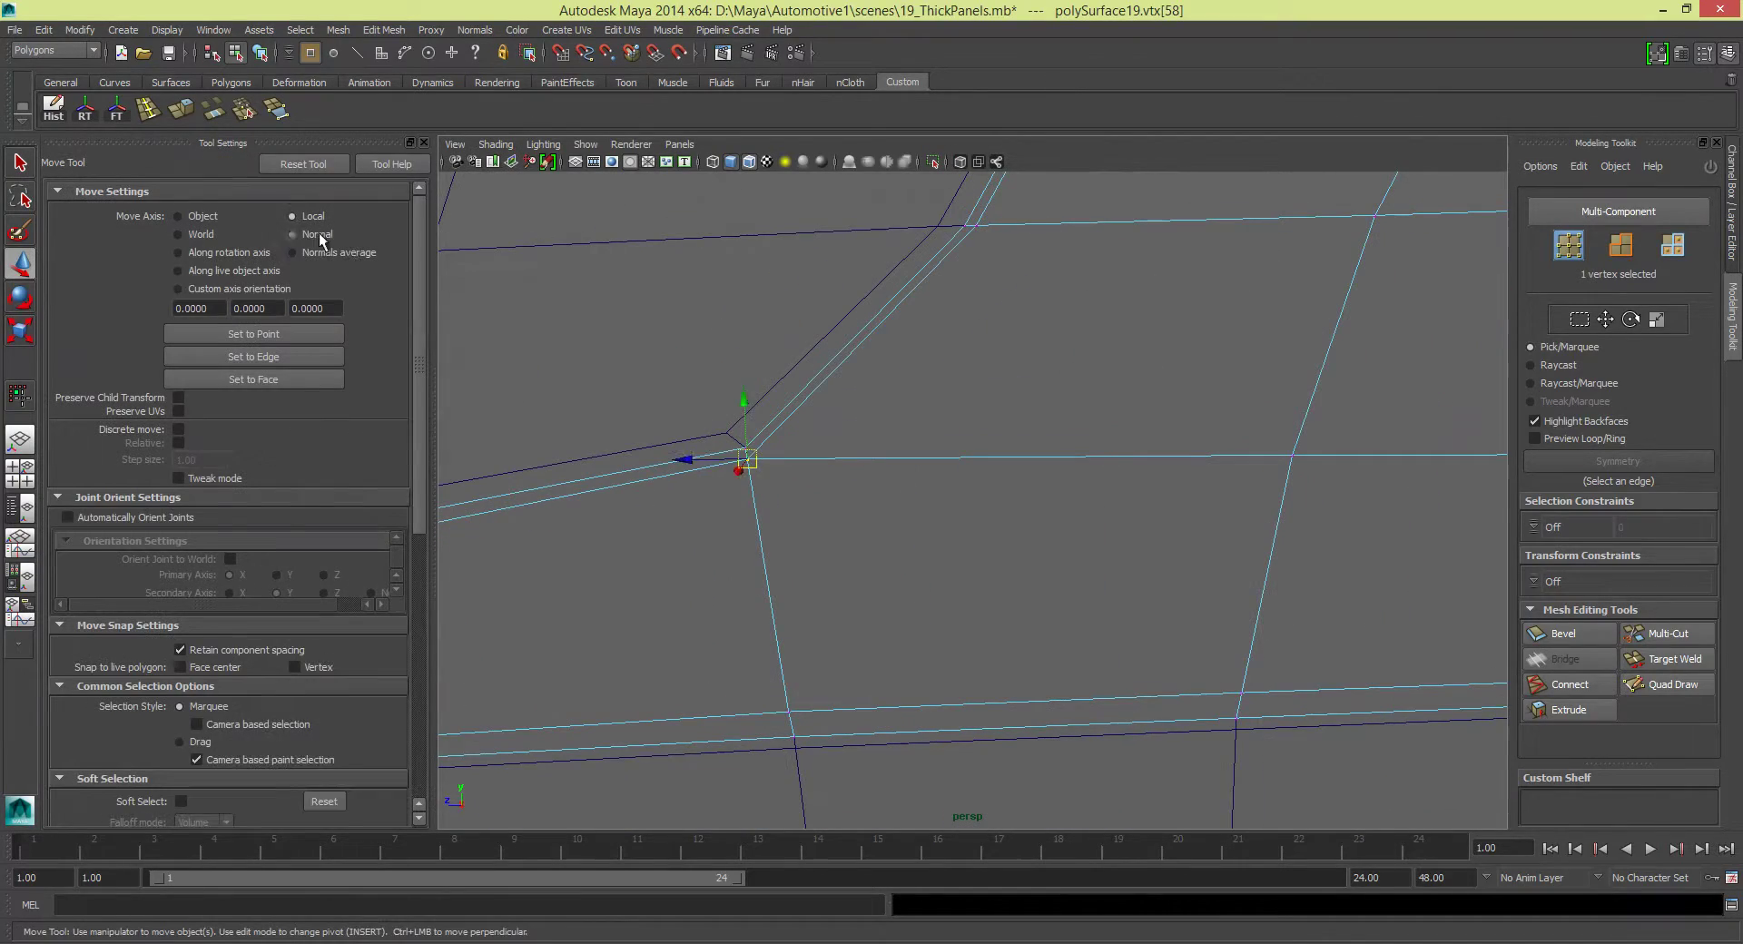
left_click(317, 236)
Return to object mode and frame the open hole in the rocker panel
key("q")
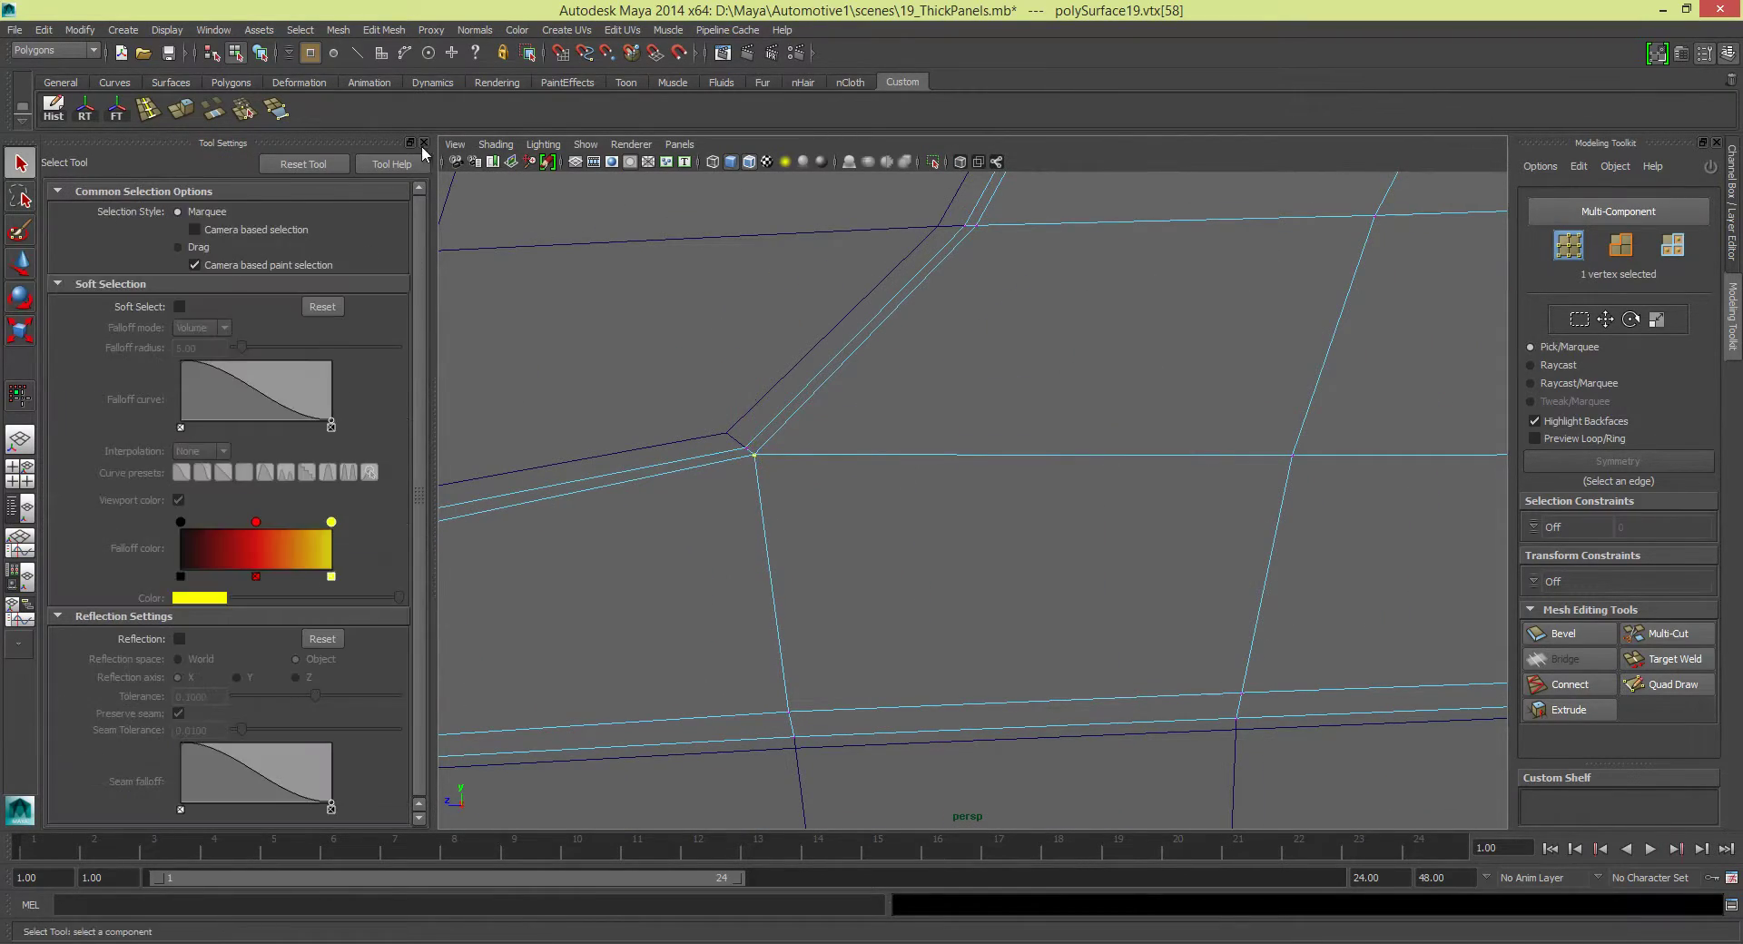
key("F8")
mouse_move(791, 398)
left_mouse_down("alt")
mouse_move(830, 477)
mouse_move(886, 470)
left_mouse_up("alt")
scroll(887, 470, "up", 5)
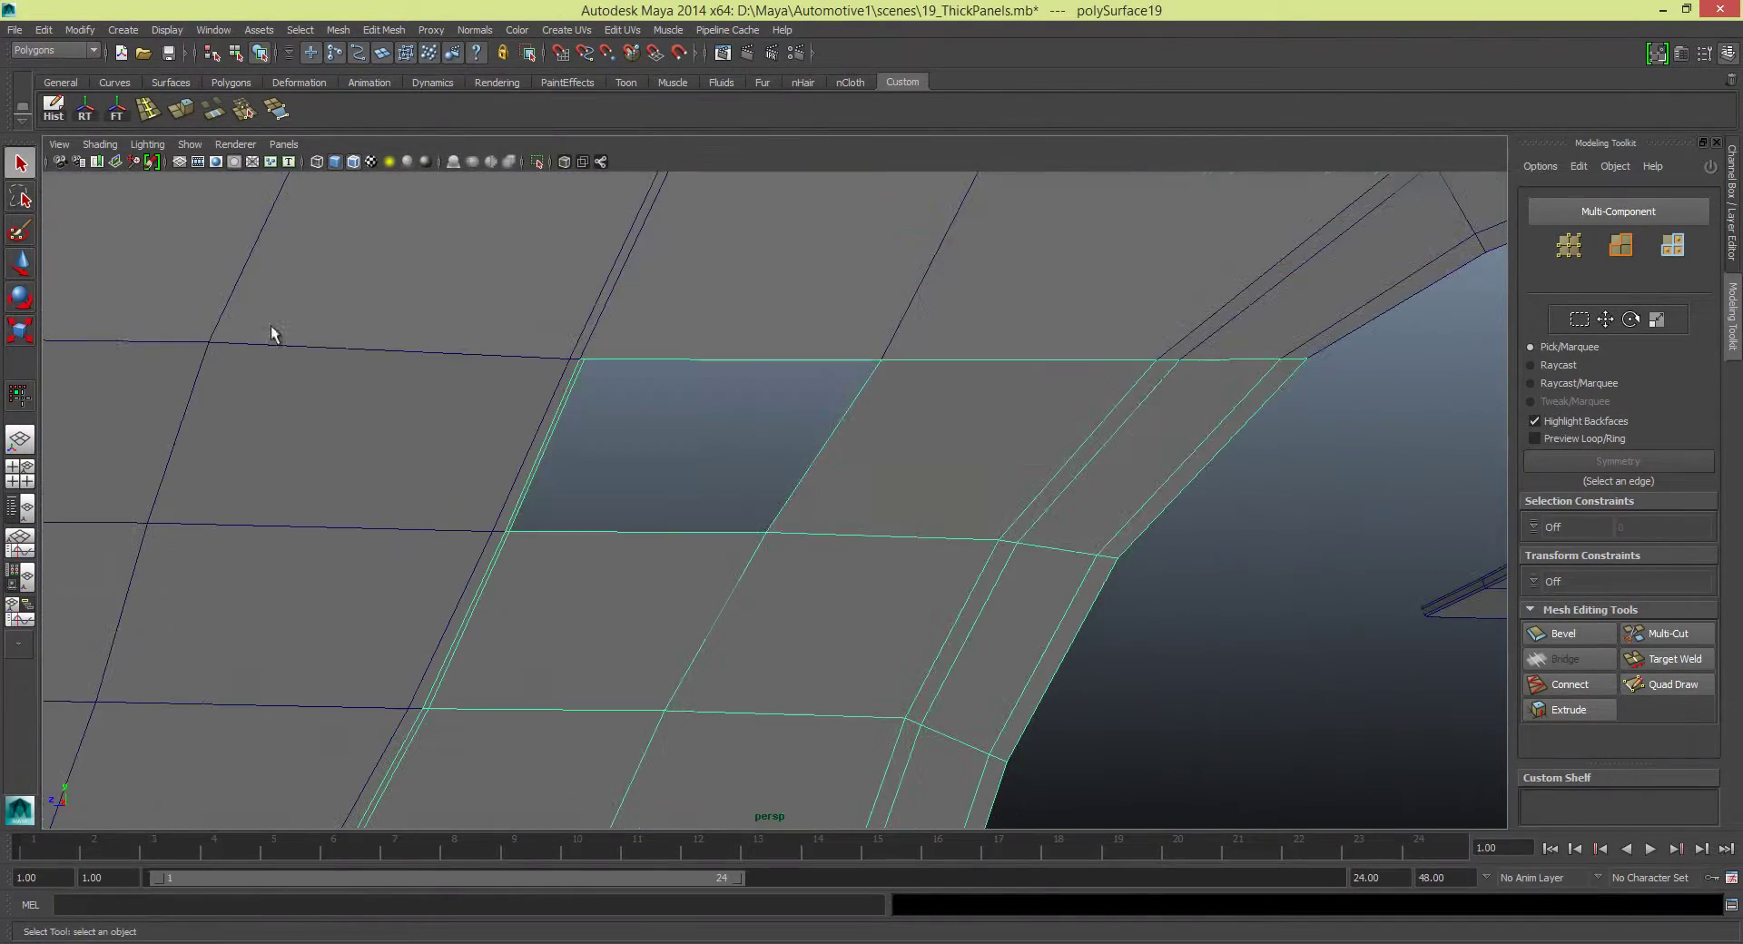
right_click_drag(844, 458, 844, 426)
middle_click_drag(816, 443, 994, 408, "alt")
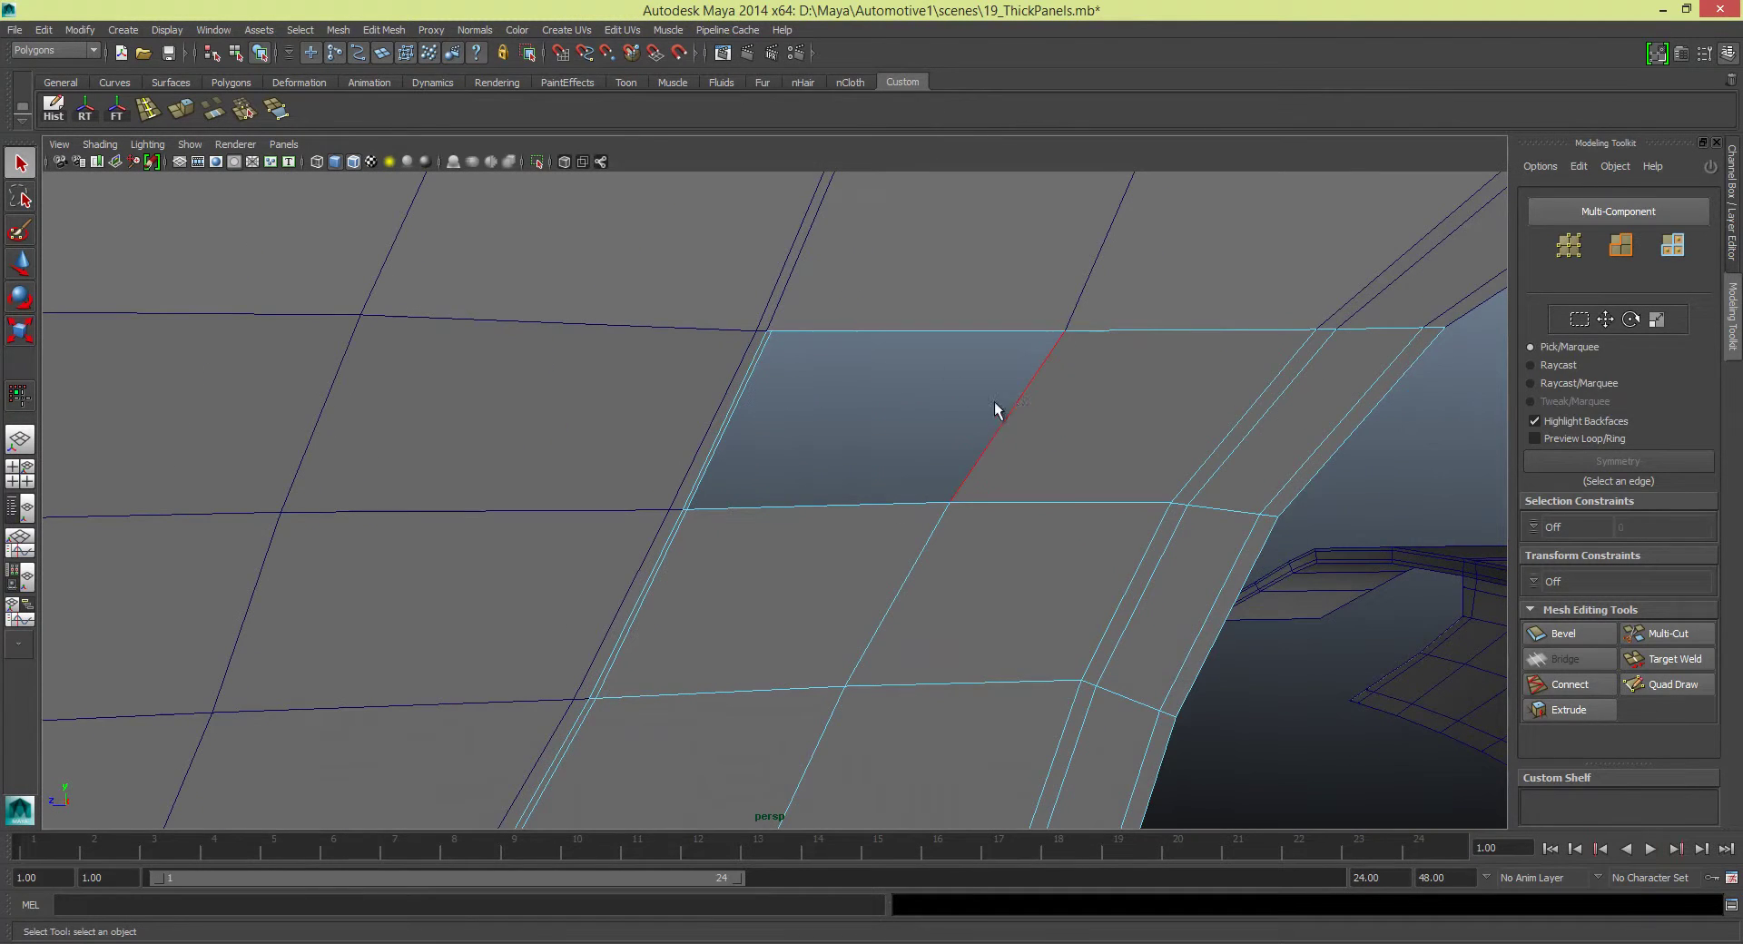
Select the hole's border edges and close it with Mesh > Fill Hole
right_click_drag(1024, 413, 841, 351)
scroll(769, 342, "up", 3)
middle_click_drag(580, 284, 144, 405, "alt")
scroll(144, 404, "down", 3)
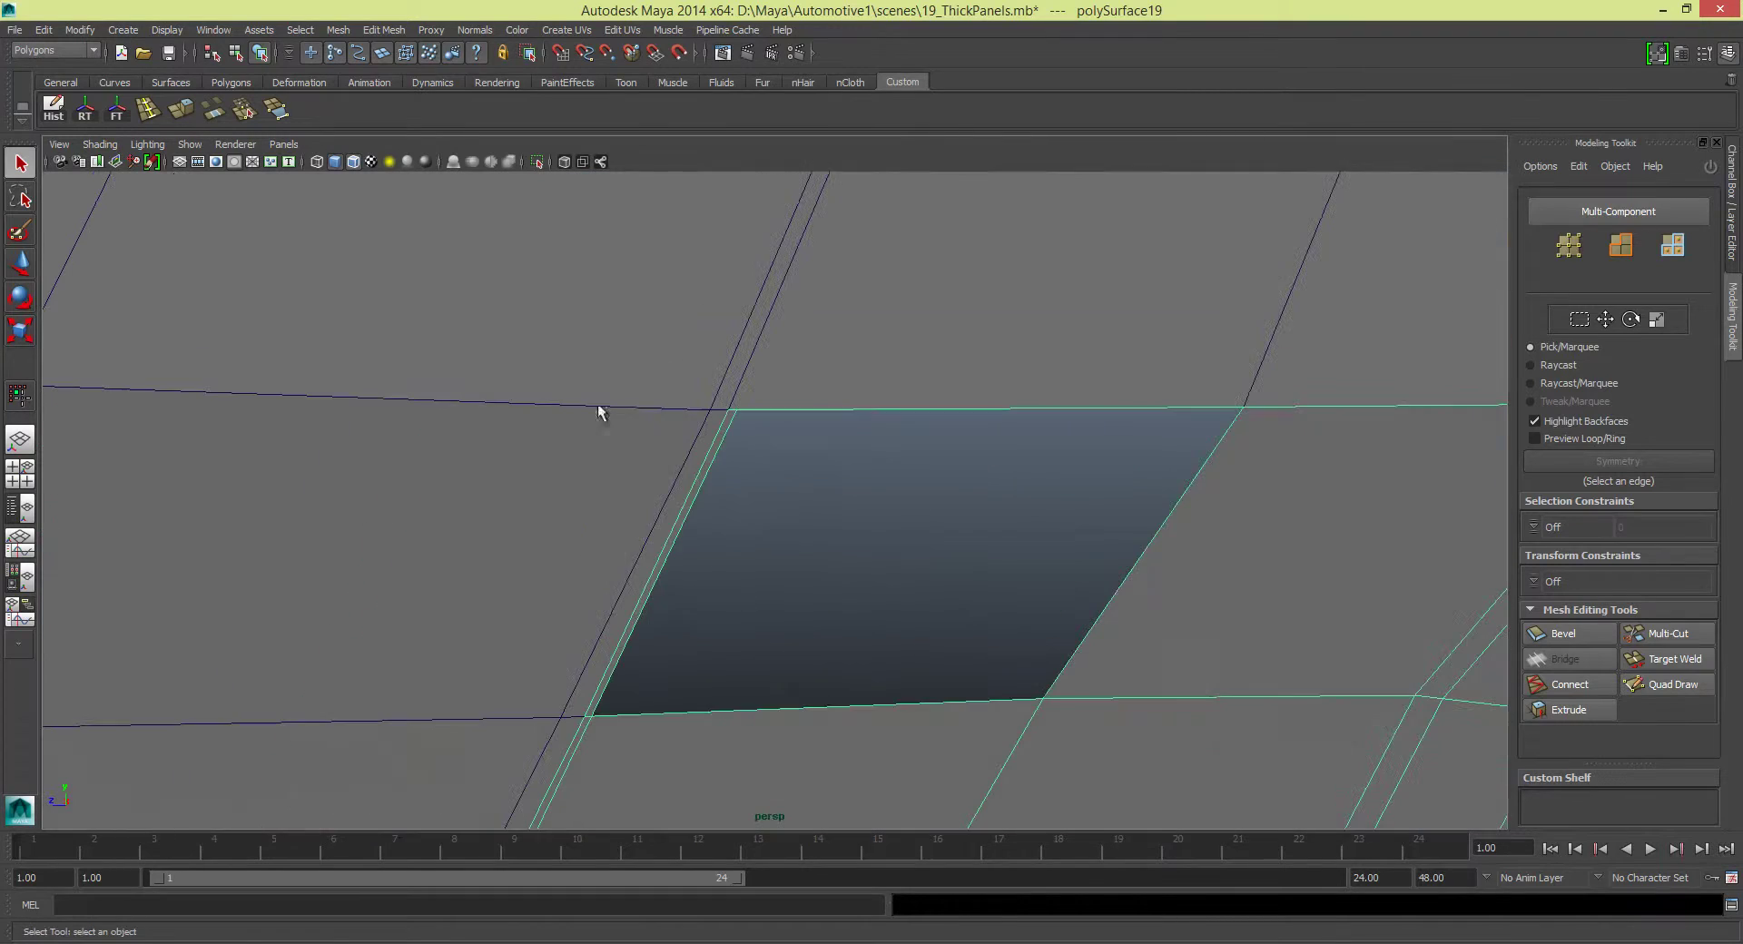
right_click_drag(713, 447, 730, 411)
right_click_drag(1217, 556, 1183, 497)
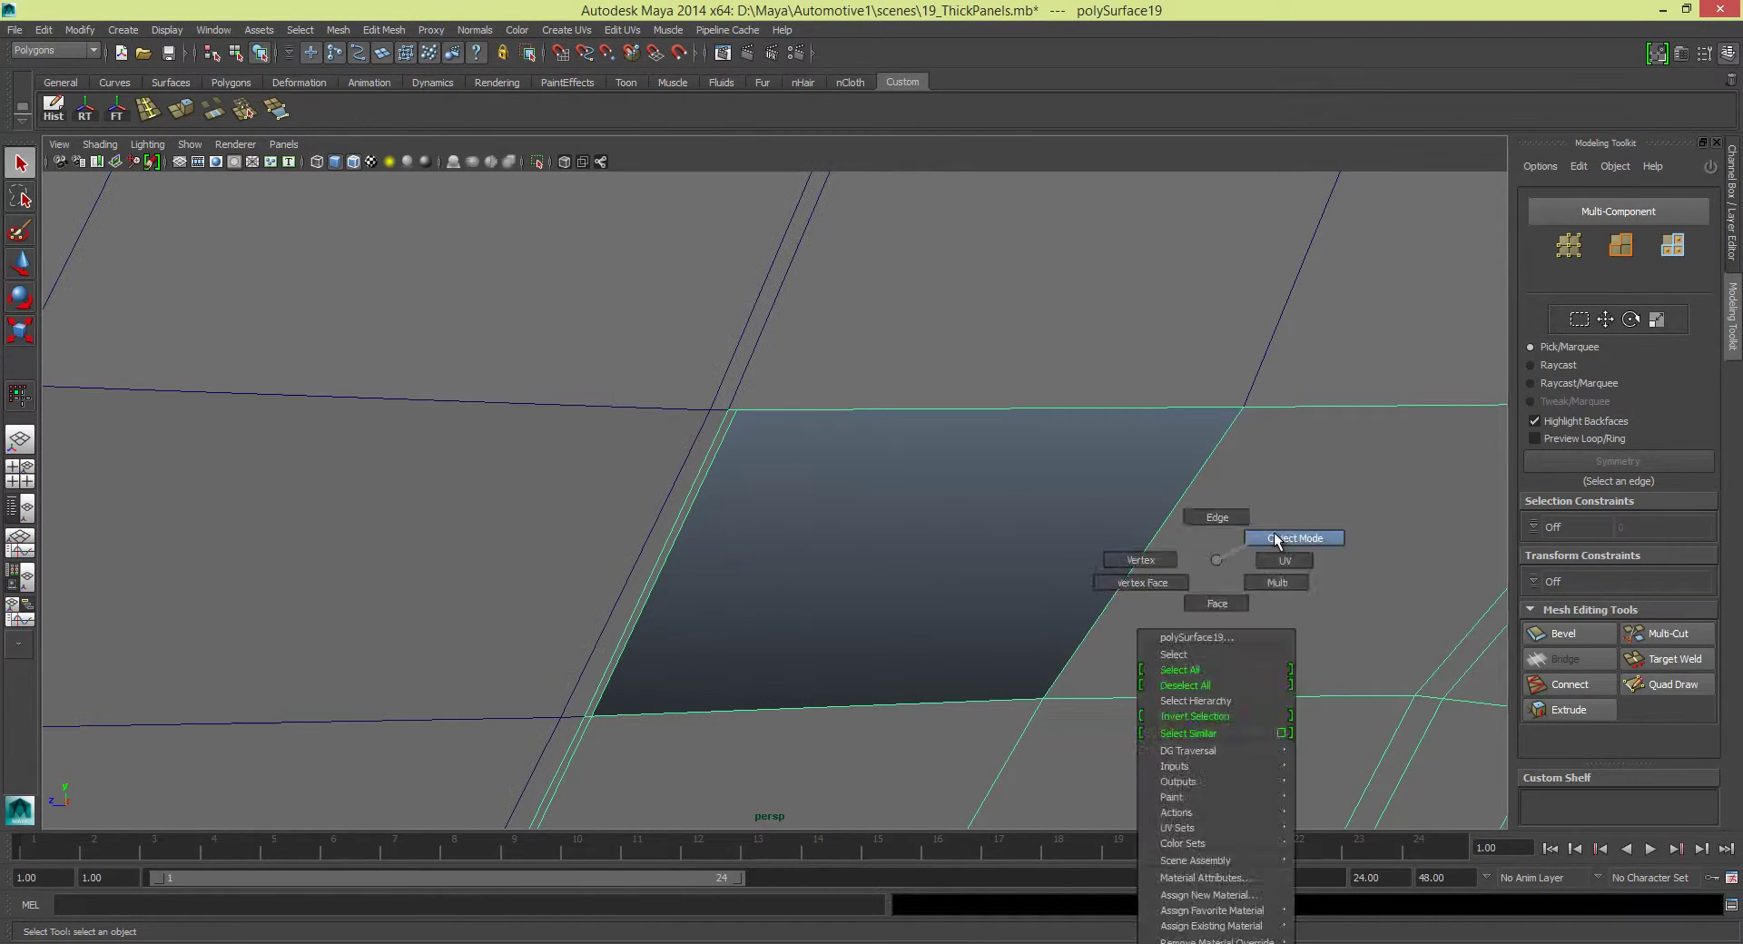
left_click(717, 452, "shift")
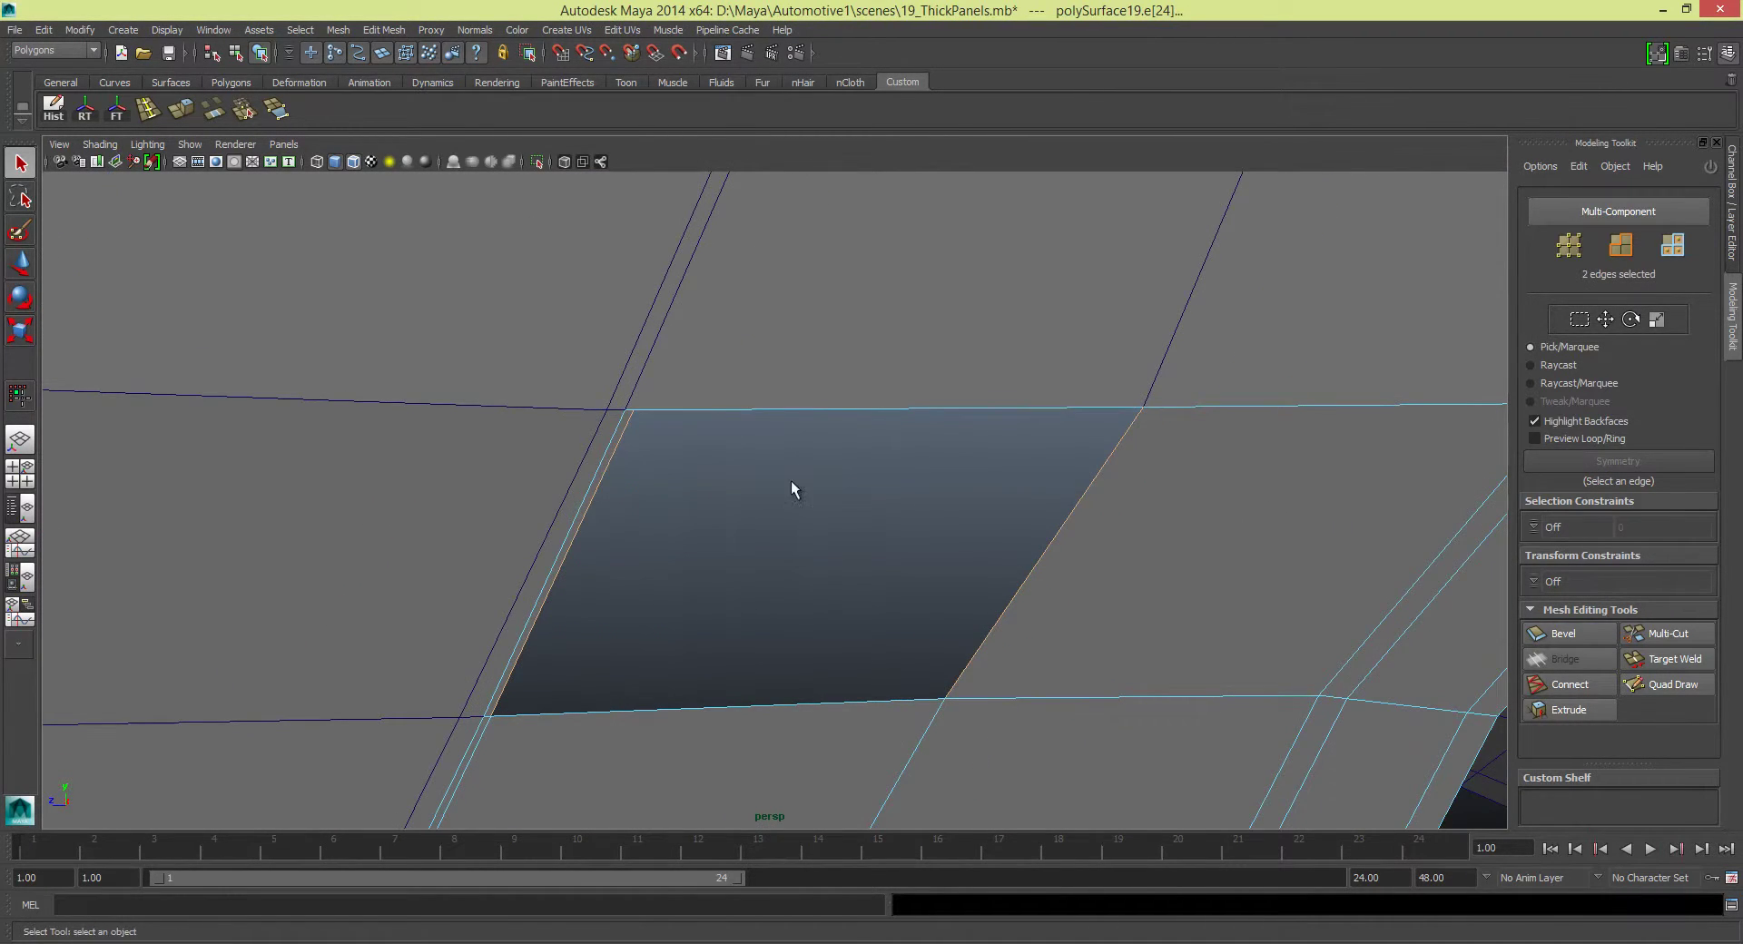
right_click_drag(790, 482, 768, 768, "shift")
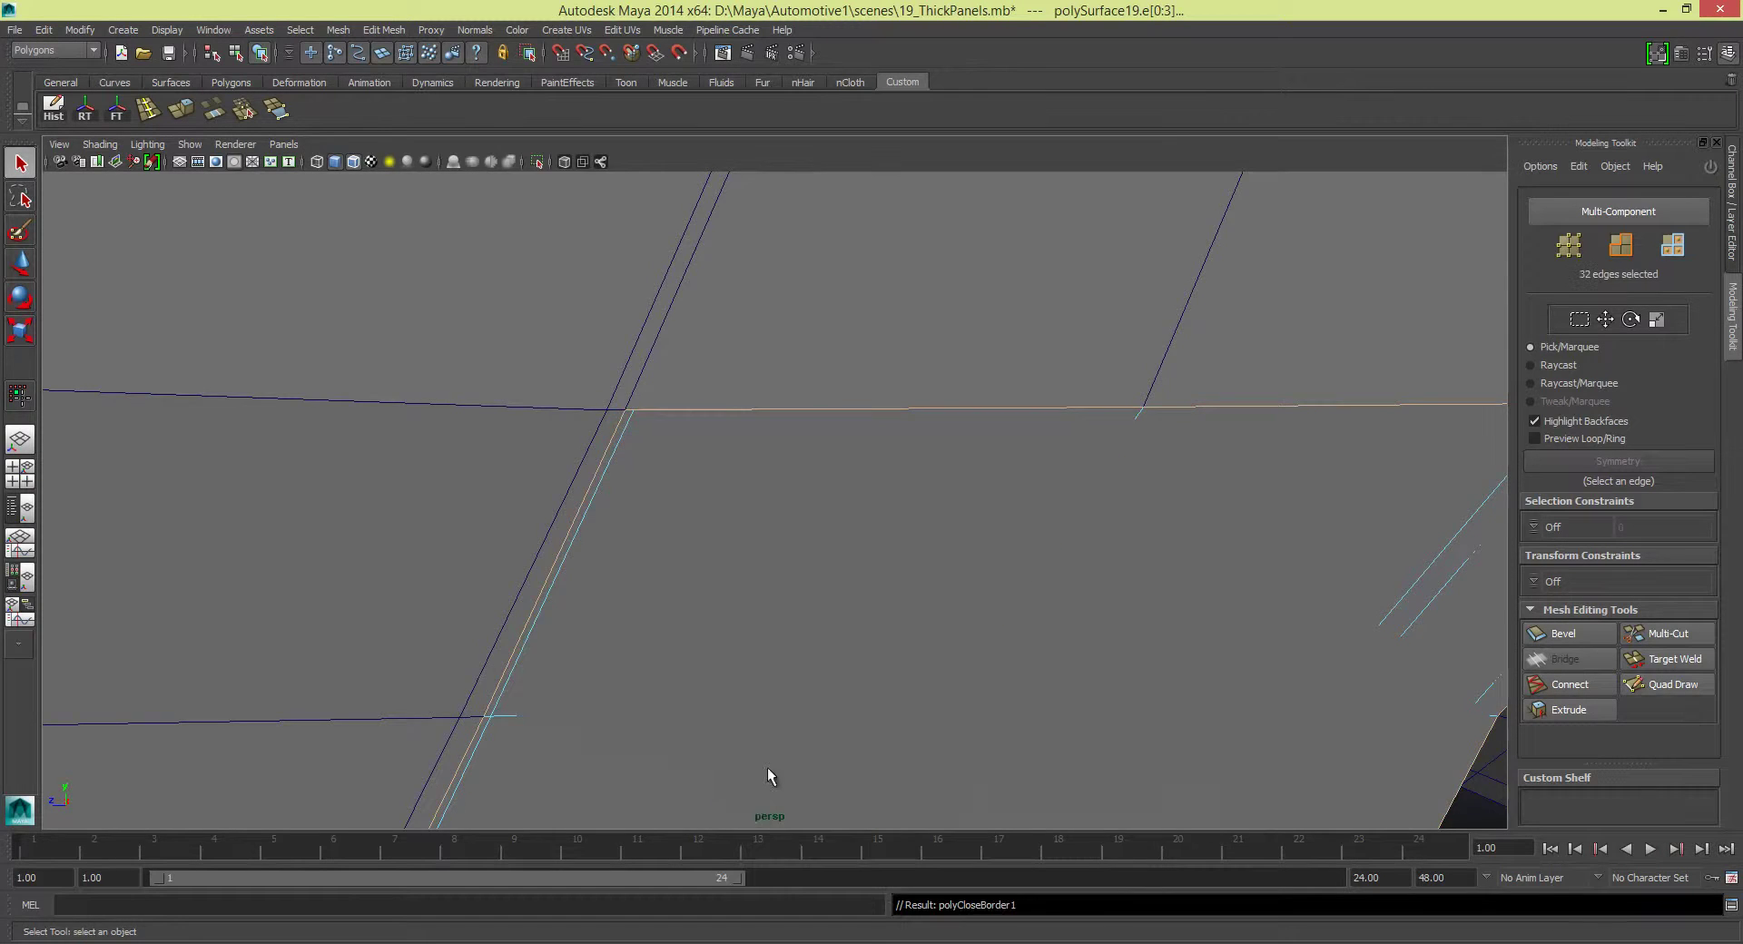
scroll(864, 590, "down", 5)
Adjust a vertex beside the filled face with the Move tool and inspect the patch from below
right_click_drag(844, 556, 844, 545)
left_click(799, 495)
key("w")
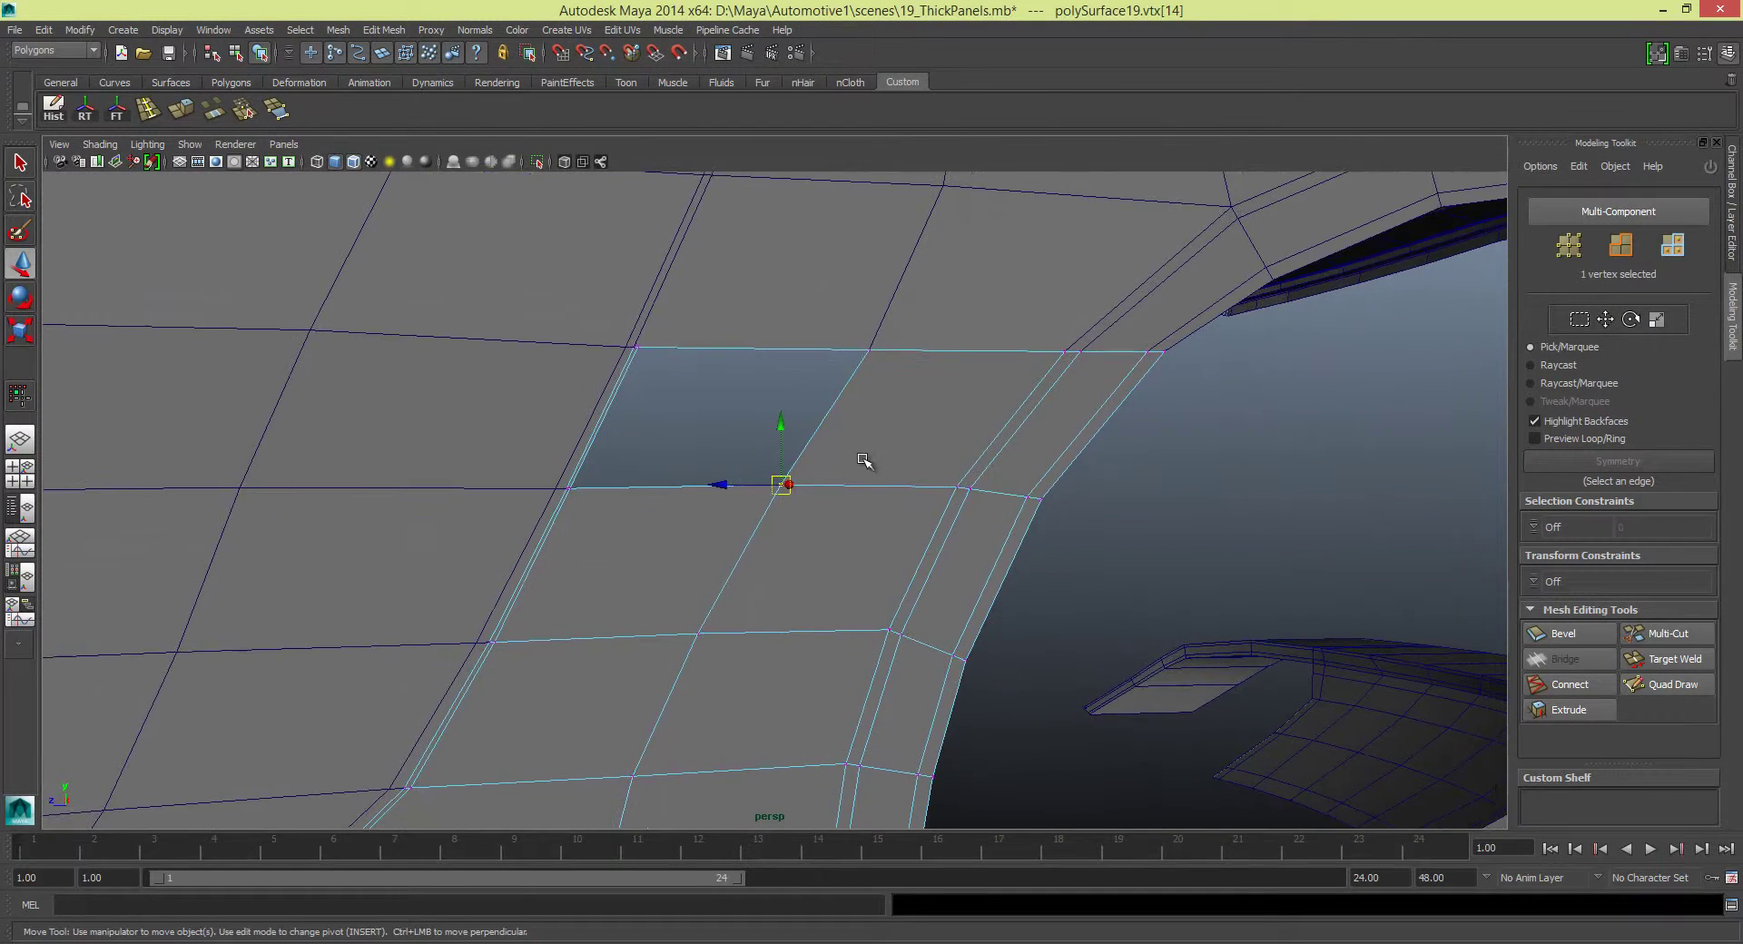
scroll(865, 461, "up", 3)
left_click(797, 444)
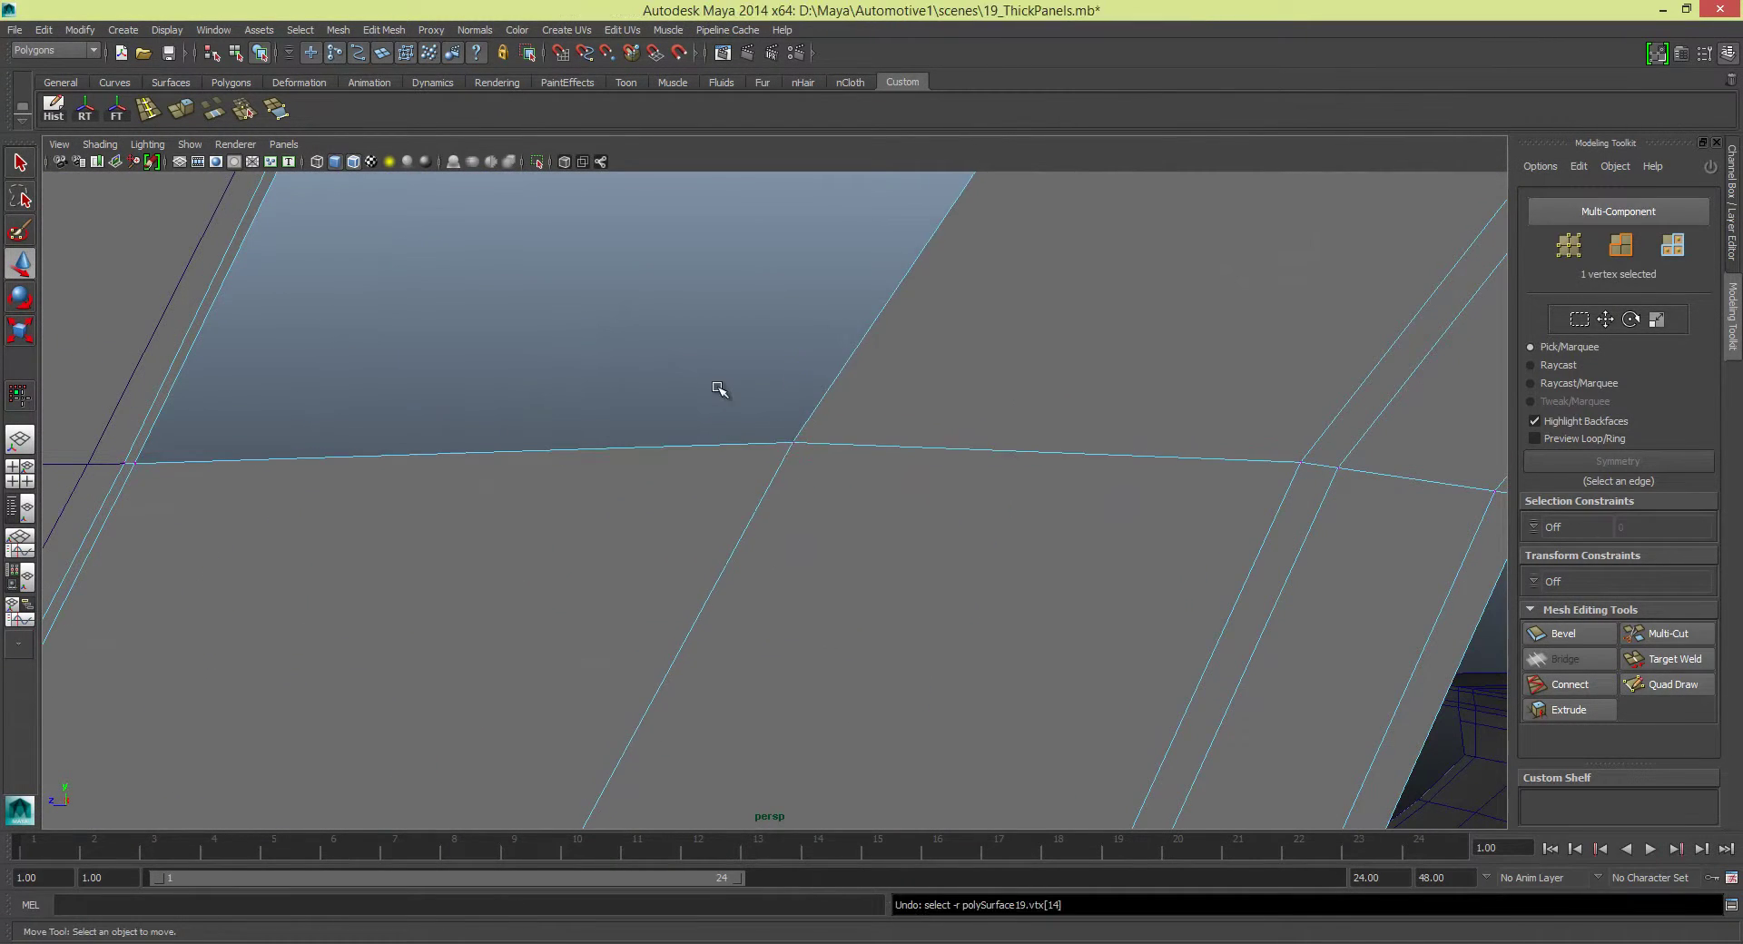
left_click_drag(719, 389, 502, 531, "alt")
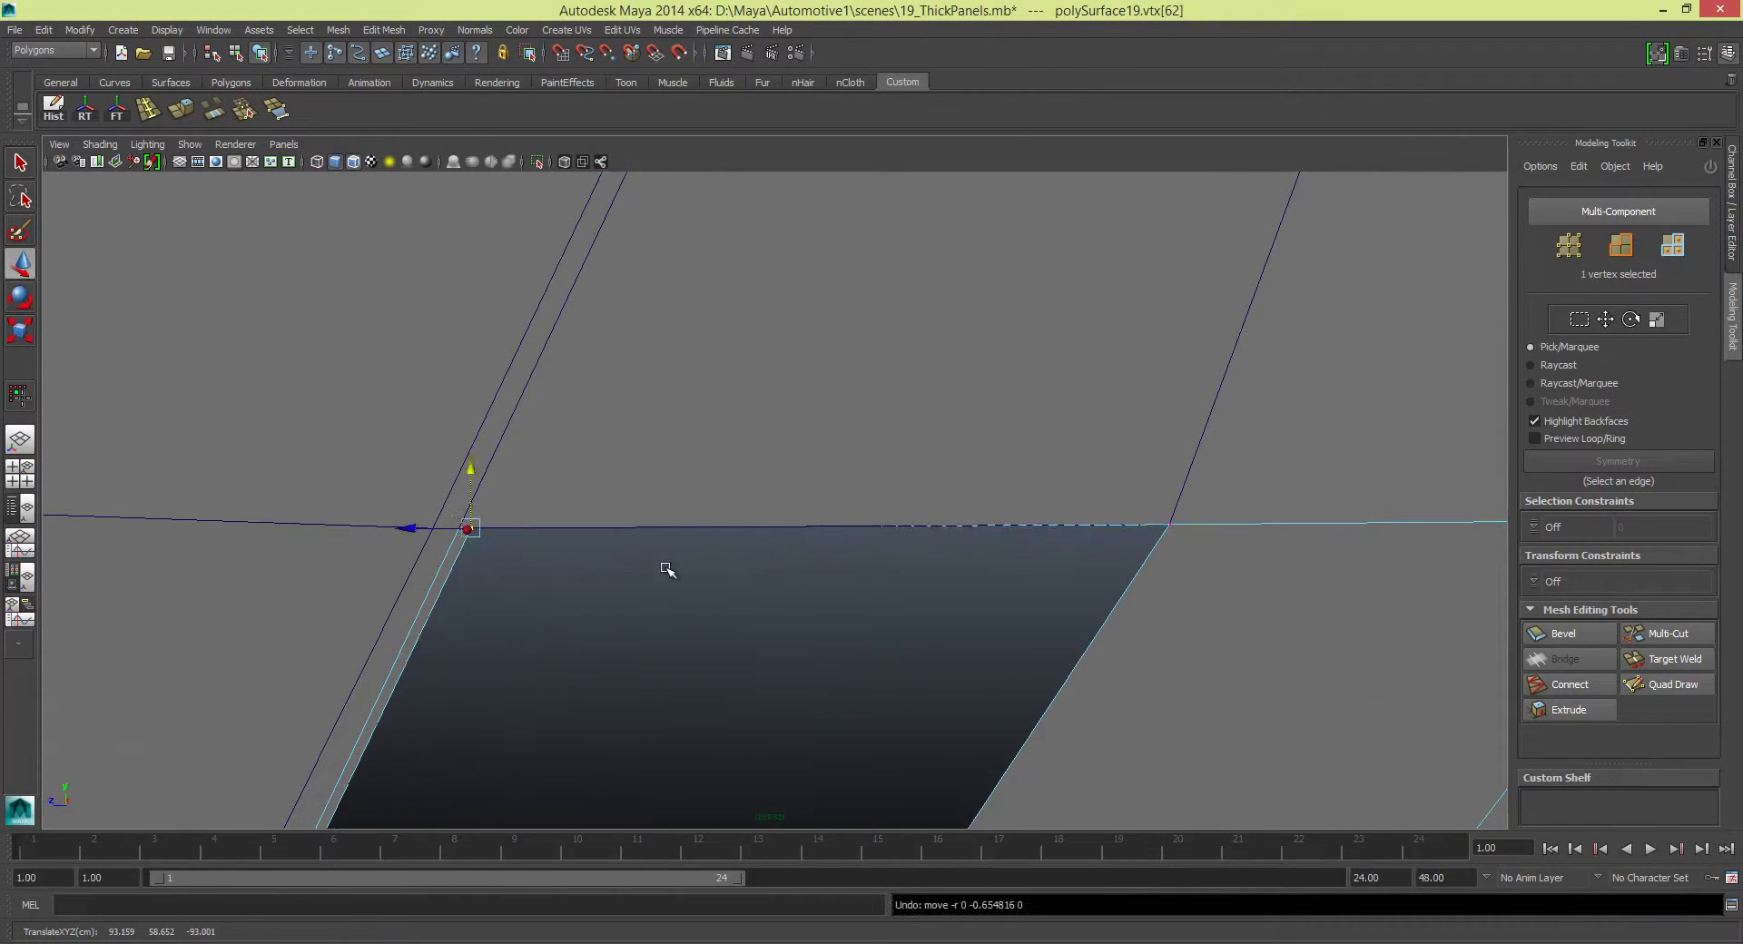
mouse_move(668, 569)
left_mouse_down("alt")
mouse_move(405, 585)
mouse_move(723, 517)
left_mouse_up("alt")
Select the patched face's border edges and even them out with Edit Edge Flow
double_click(1077, 531)
left_click(449, 461, "shift")
right_click(626, 417, "shift")
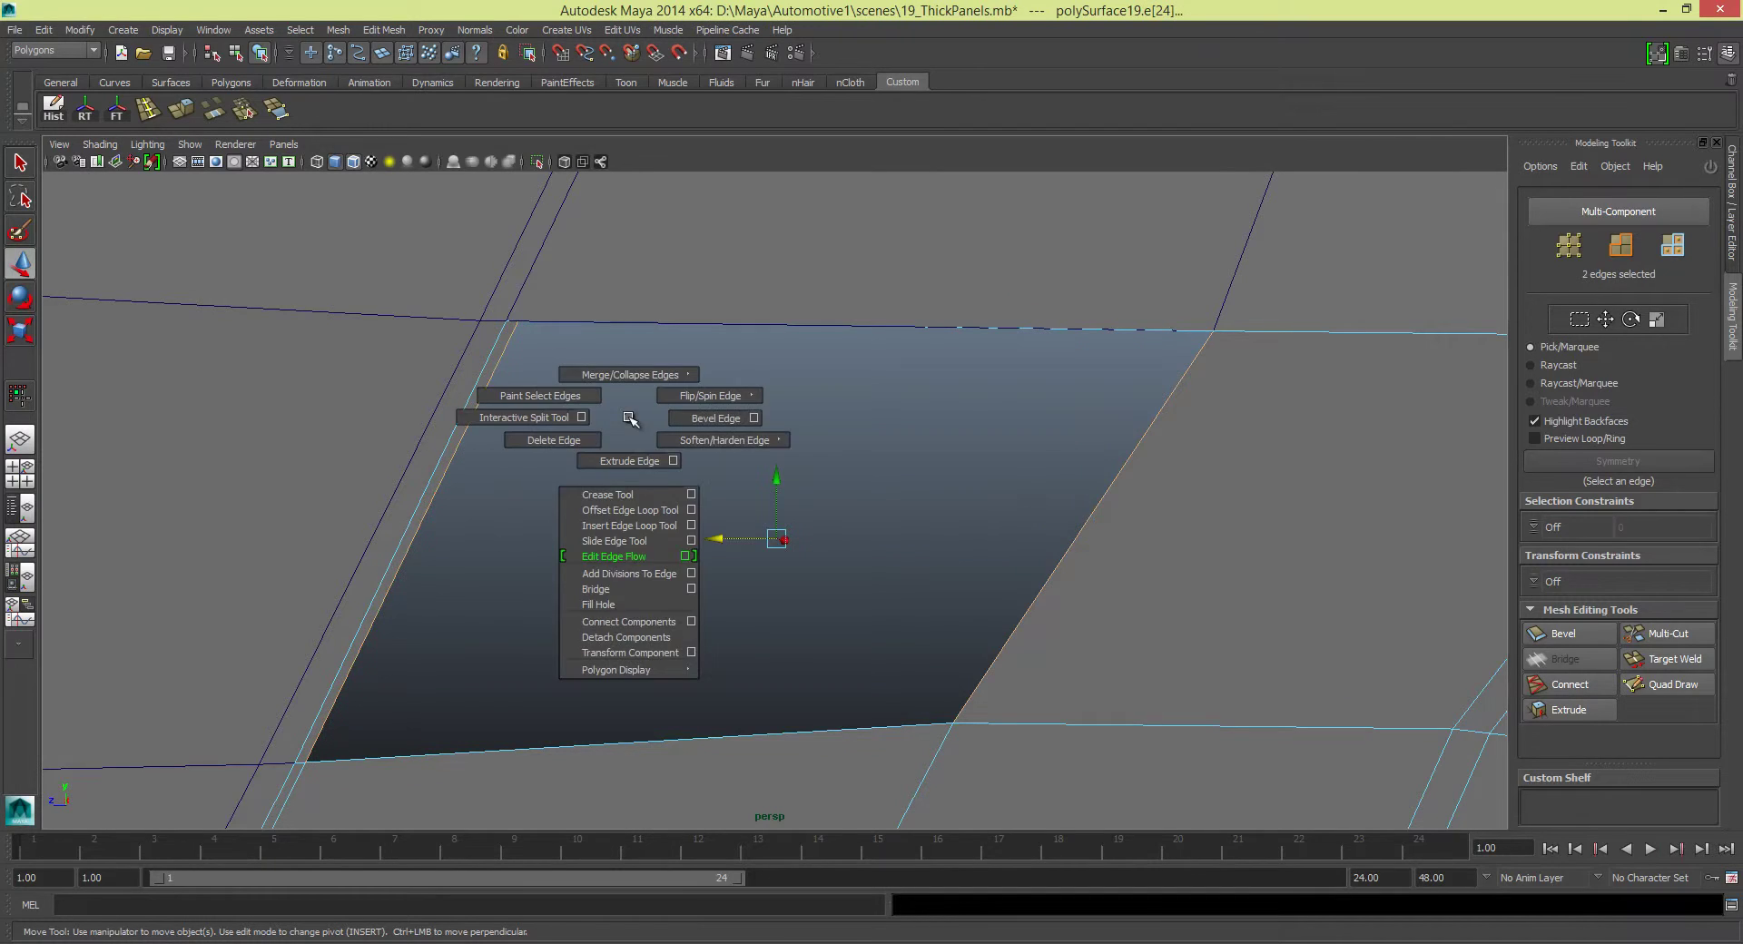
mouse_move(611, 583)
left_mouse_down("alt")
mouse_move(1066, 553)
mouse_move(671, 481)
left_mouse_up("alt")
Merge the face's corner vertex, then edit the vertex on the long edge
left_click(474, 481)
right_click(644, 413, "shift")
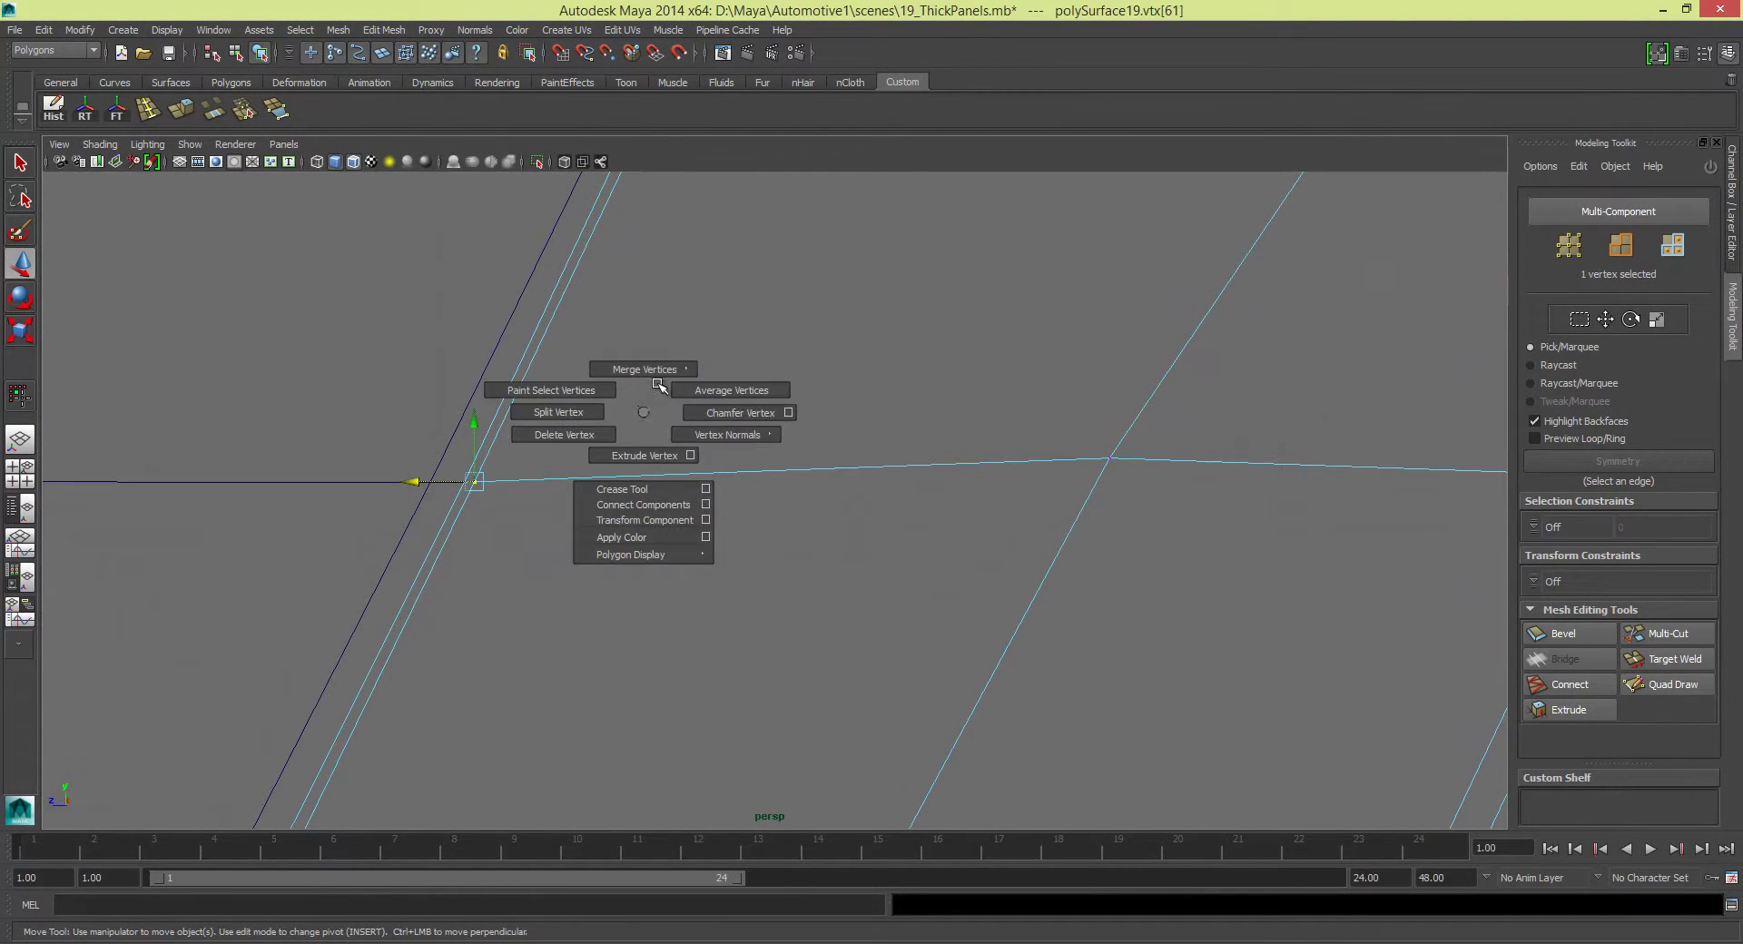
left_click(662, 326)
left_click_drag(661, 326, 950, 411, "alt")
scroll(782, 590, "up", 3)
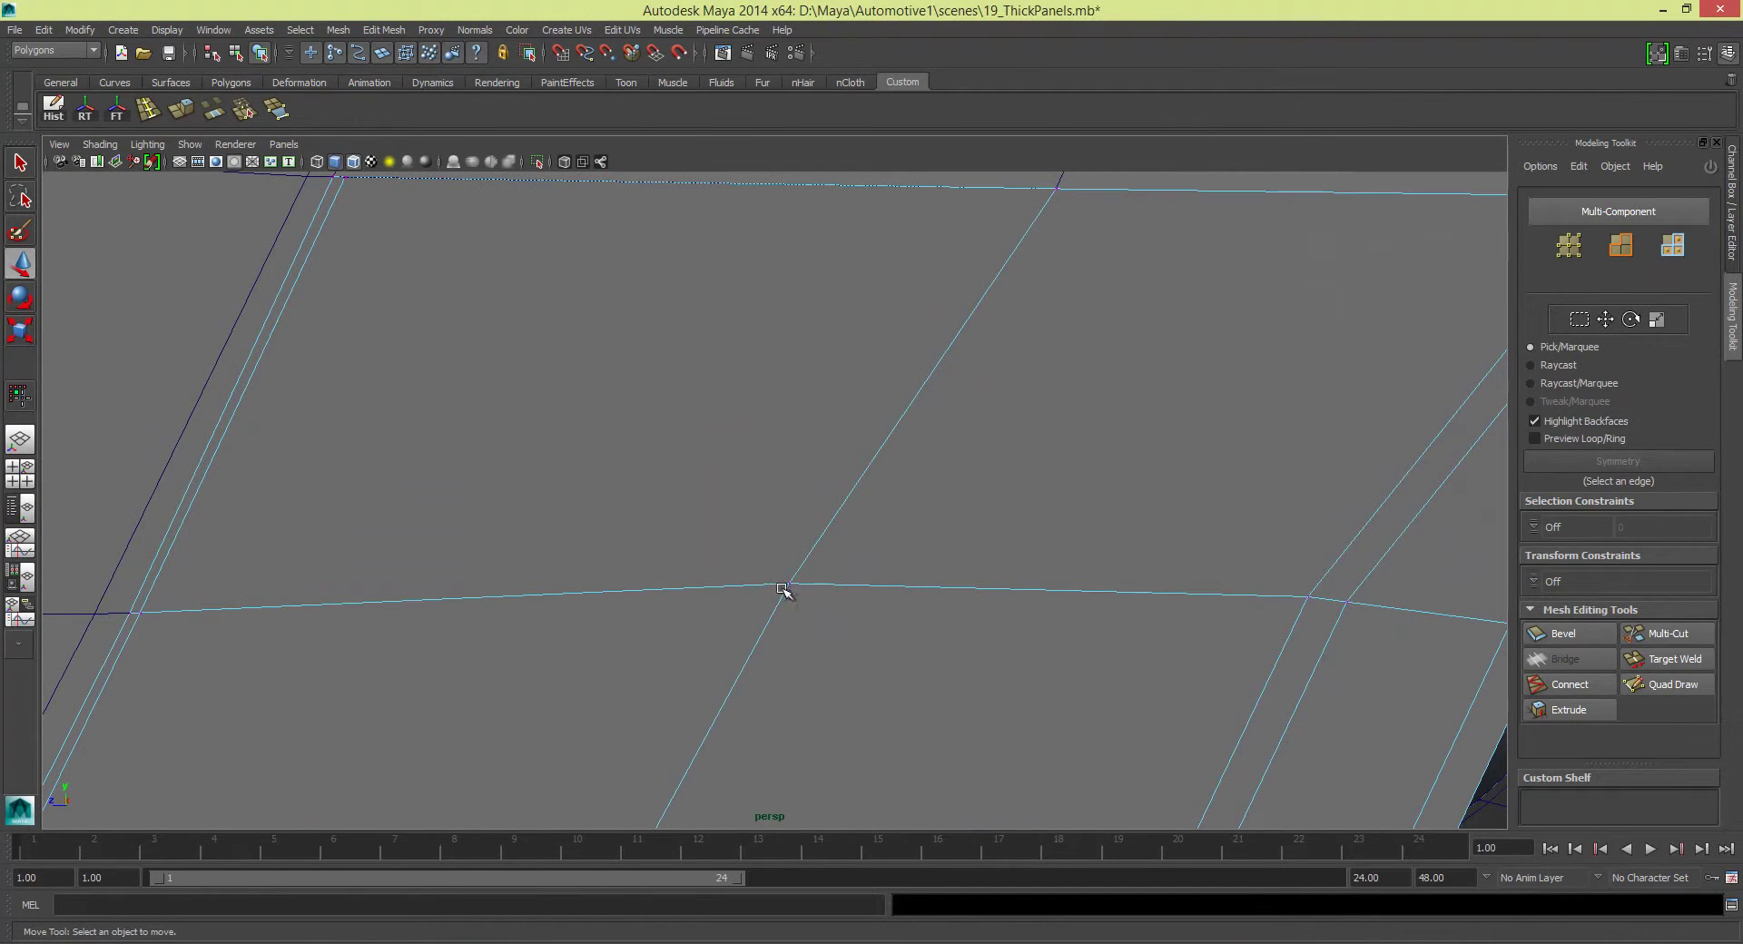
mouse_move(686, 583)
left_mouse_down("alt")
mouse_move(751, 517)
mouse_move(618, 498)
left_mouse_up("alt")
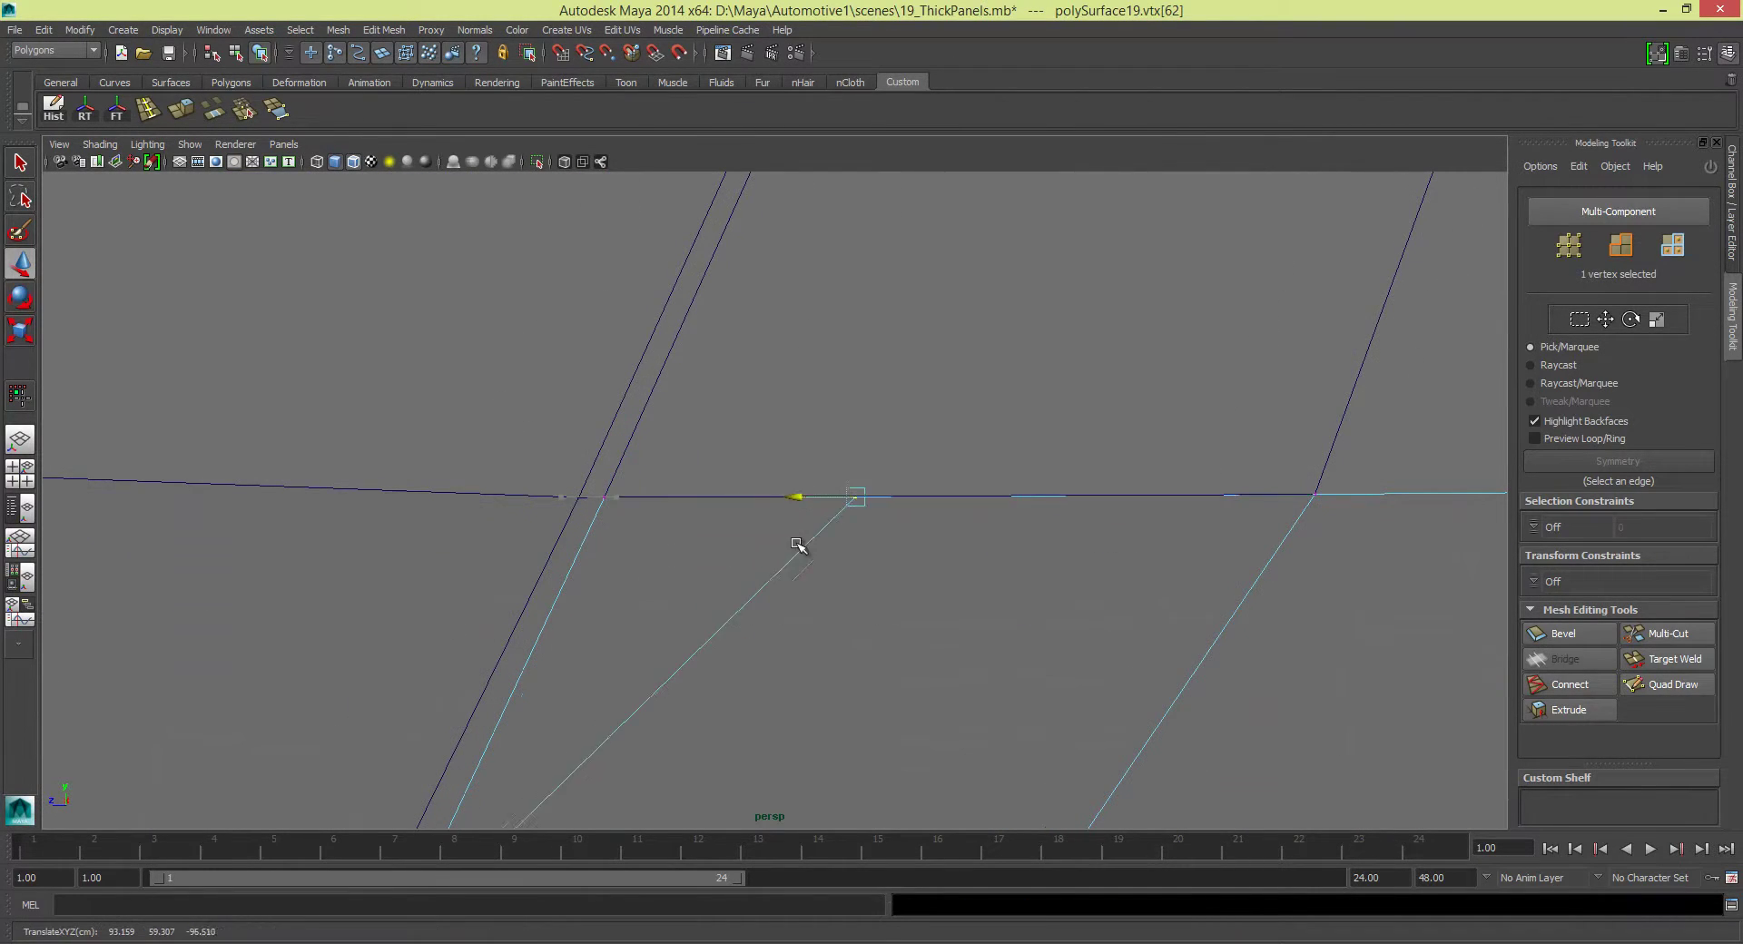
left_click(1003, 505)
right_click(972, 427, "shift")
mouse_move(972, 426)
left_mouse_down("alt")
mouse_move(875, 455)
mouse_move(677, 440)
left_mouse_up("alt")
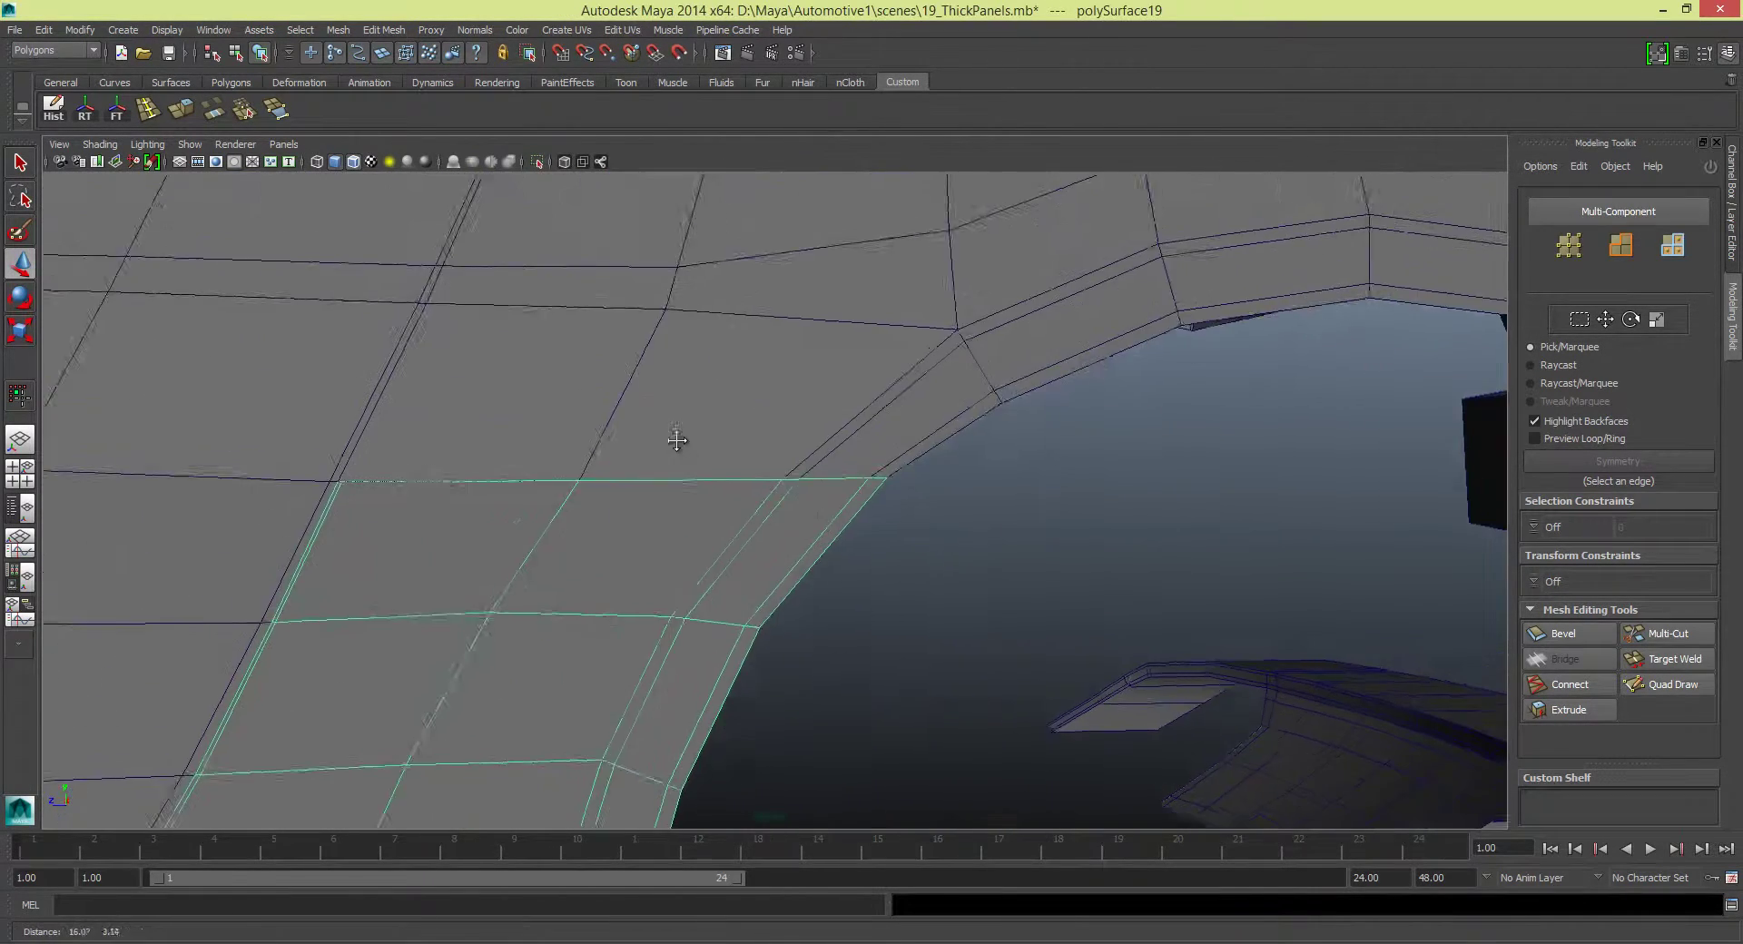
Insert a support edge loop beside the curved panel's border near its corner
scroll(677, 440, "down", 3)
left_click_drag(603, 381, 825, 509, "alt")
right_click_drag(825, 509, 872, 428, "shift")
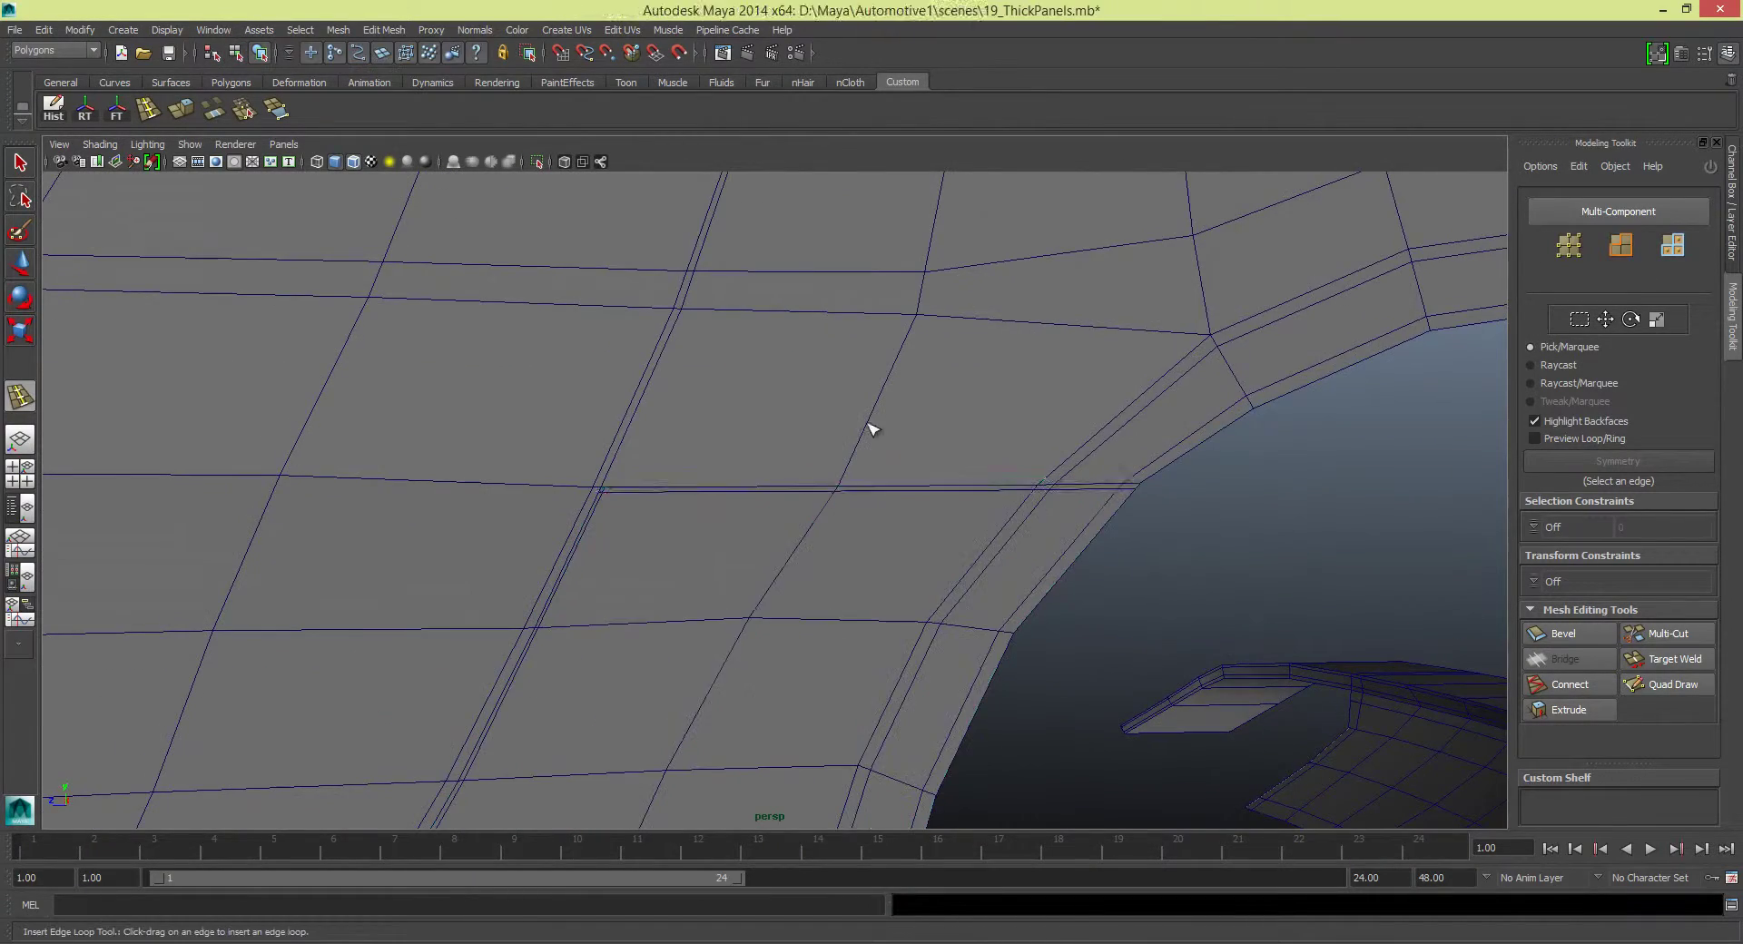
double_click(871, 428)
mouse_move(872, 428)
left_mouse_down("alt")
mouse_move(720, 323)
mouse_move(575, 377)
left_mouse_up("alt")
scroll(575, 377, "up", 3)
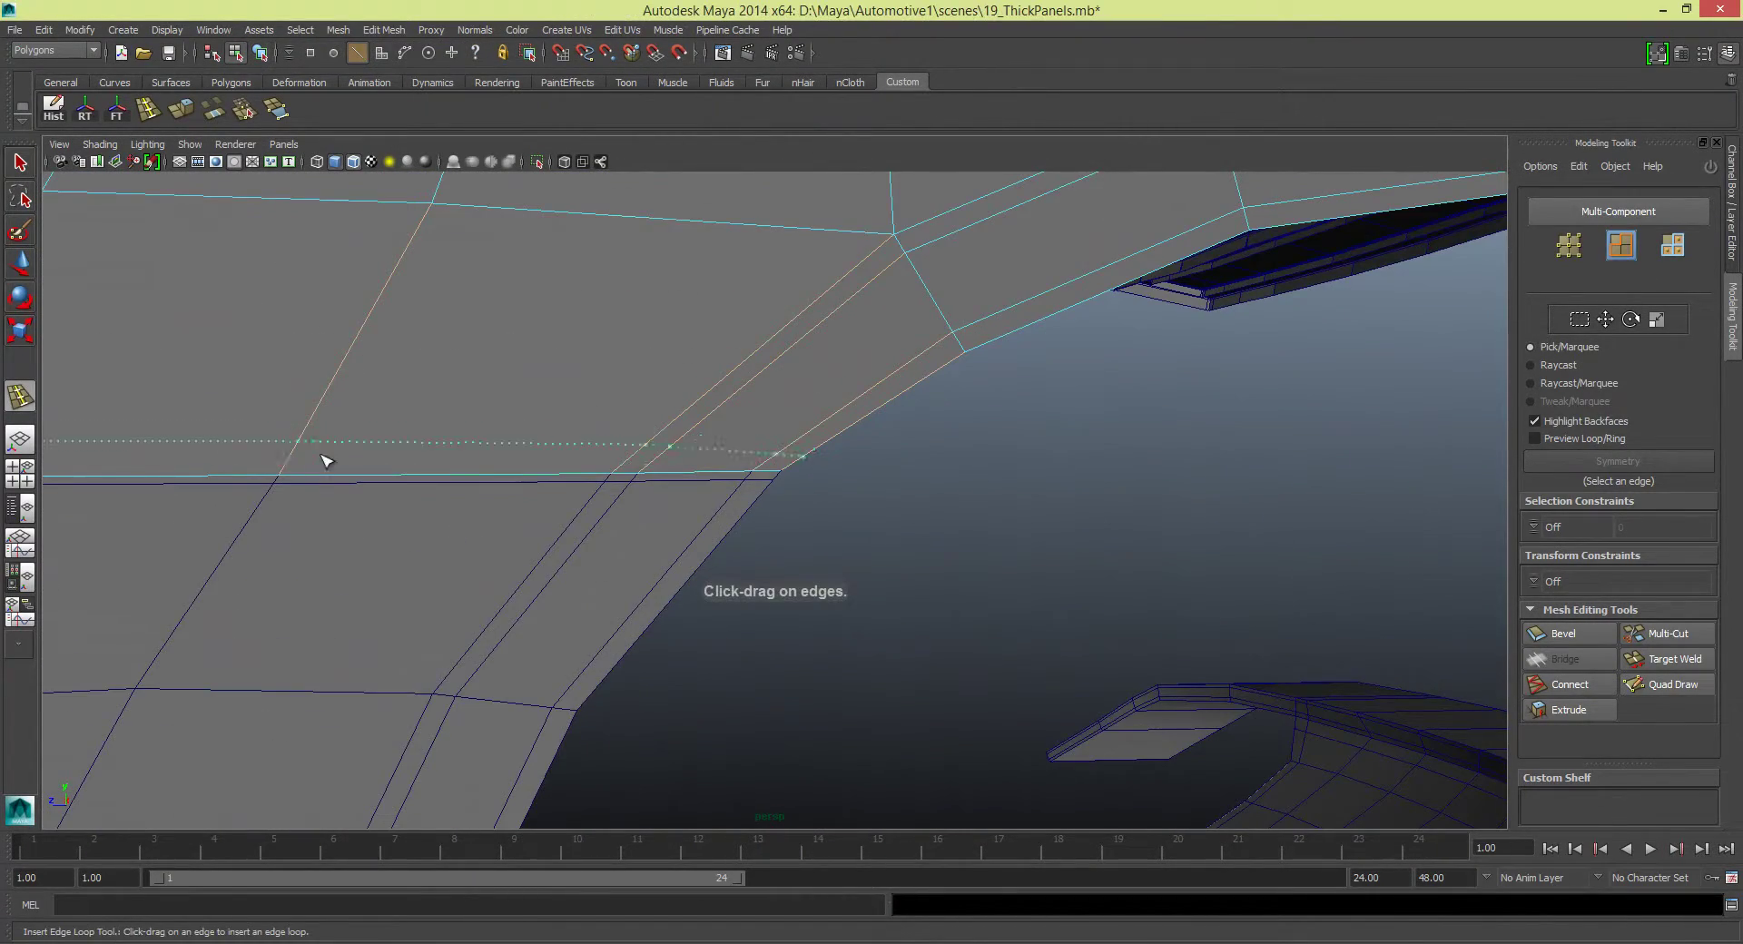
left_click(307, 479)
left_click_drag(510, 461, 576, 432, "alt")
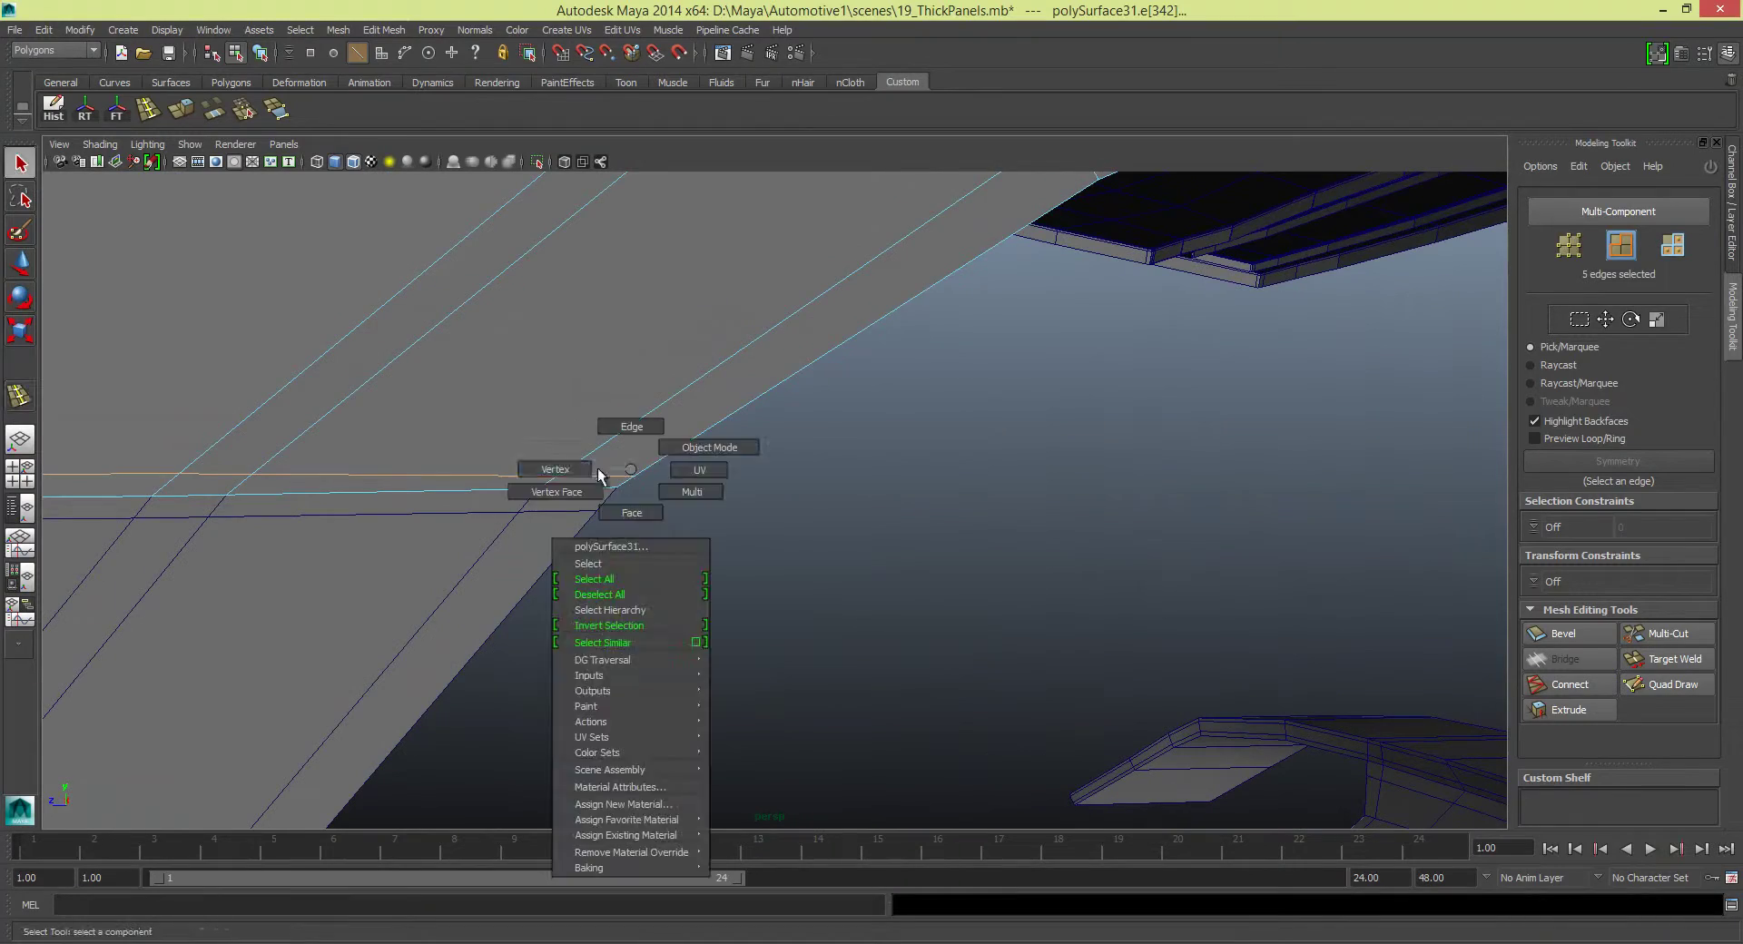
Check the new loop's vertices with the Move tool, then return to object selection
right_click_drag(634, 475, 564, 490)
left_click(633, 475)
key("w")
mouse_move(640, 481)
left_mouse_down("alt")
mouse_move(451, 405)
mouse_move(935, 526)
left_mouse_up("alt")
key("F8")
right_click_drag(724, 331, 912, 474, "alt")
mouse_move(912, 475)
left_mouse_down("alt")
mouse_move(934, 591)
mouse_move(248, 176)
left_mouse_up("alt")
Add another loop across the panel and one along the thin upper strip
left_click(633, 616)
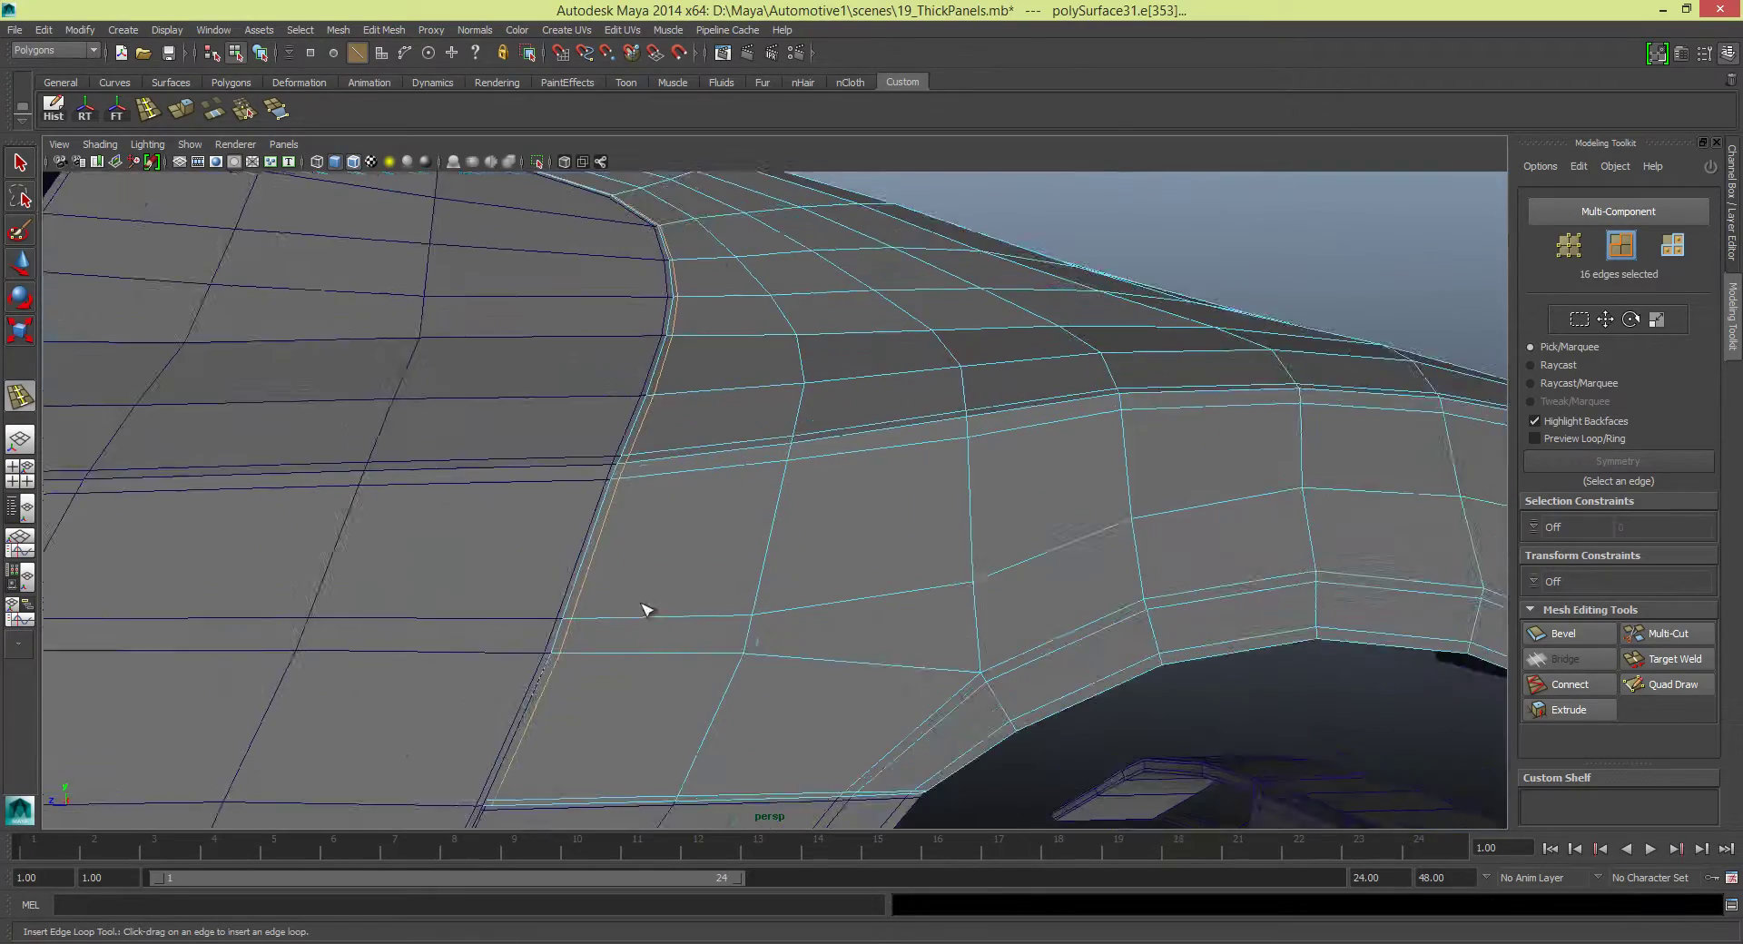
left_click_drag(642, 603, 762, 536, "alt")
mouse_move(762, 536)
right_mouse_down("alt")
mouse_move(575, 498)
mouse_move(329, 363)
right_mouse_up("alt")
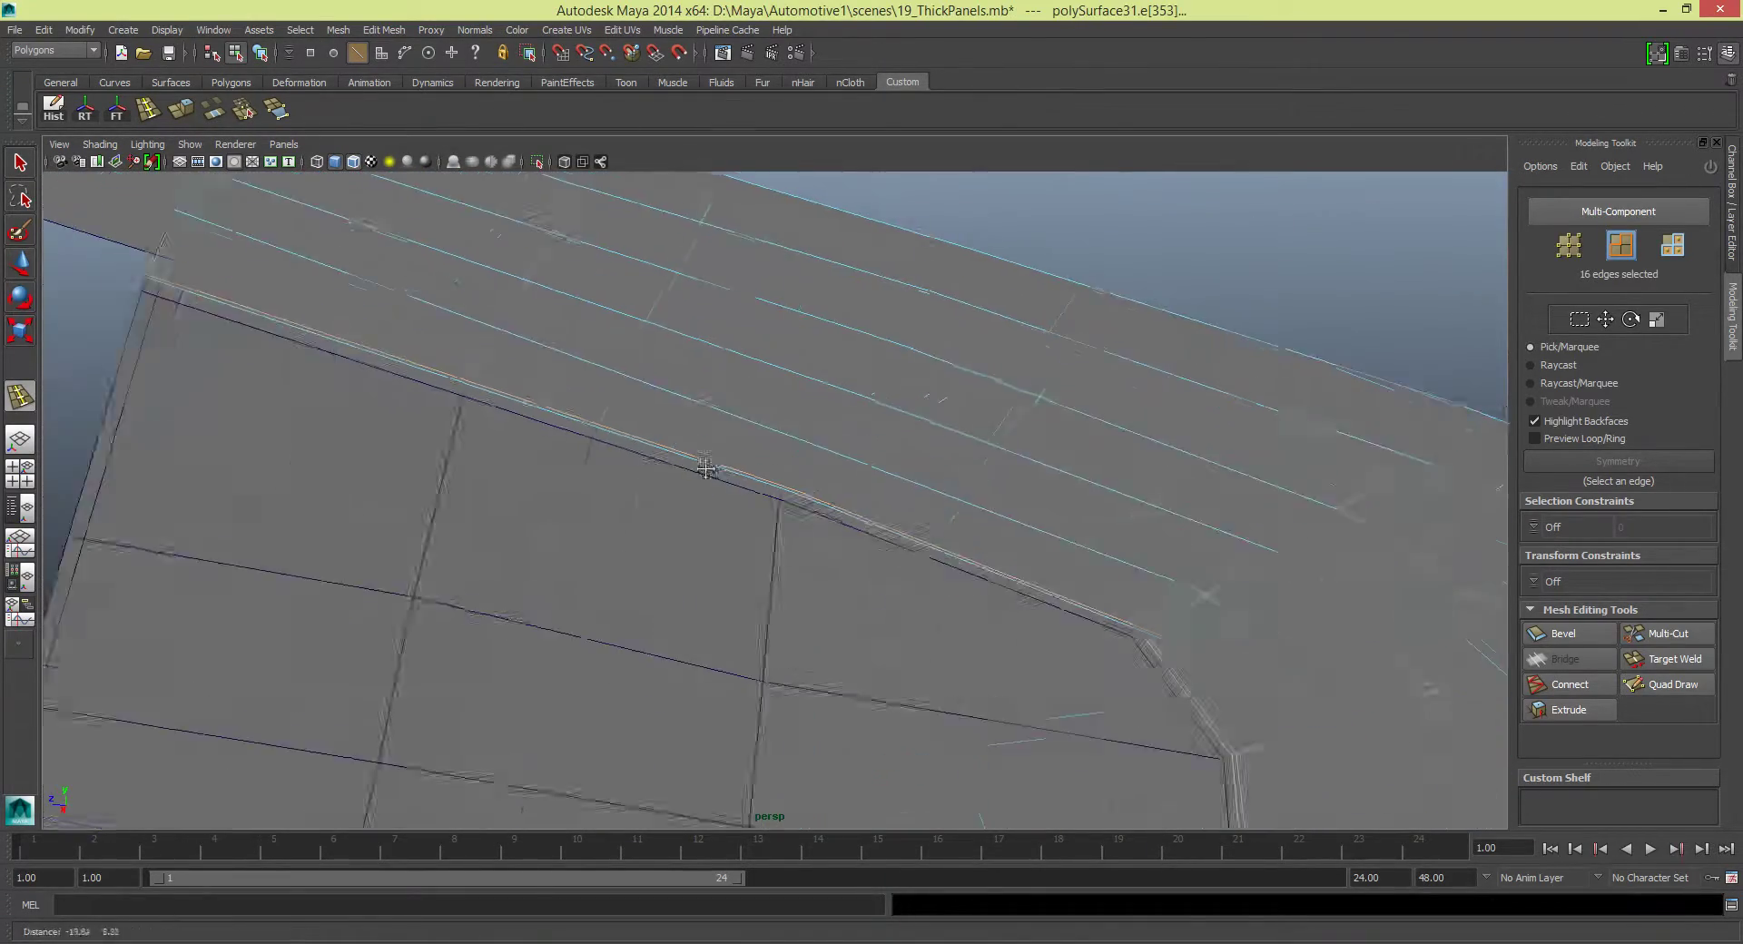
mouse_move(328, 363)
left_mouse_down("alt")
mouse_move(692, 510)
mouse_move(626, 306)
left_mouse_up("alt")
right_click_drag(627, 306, 478, 432, "alt")
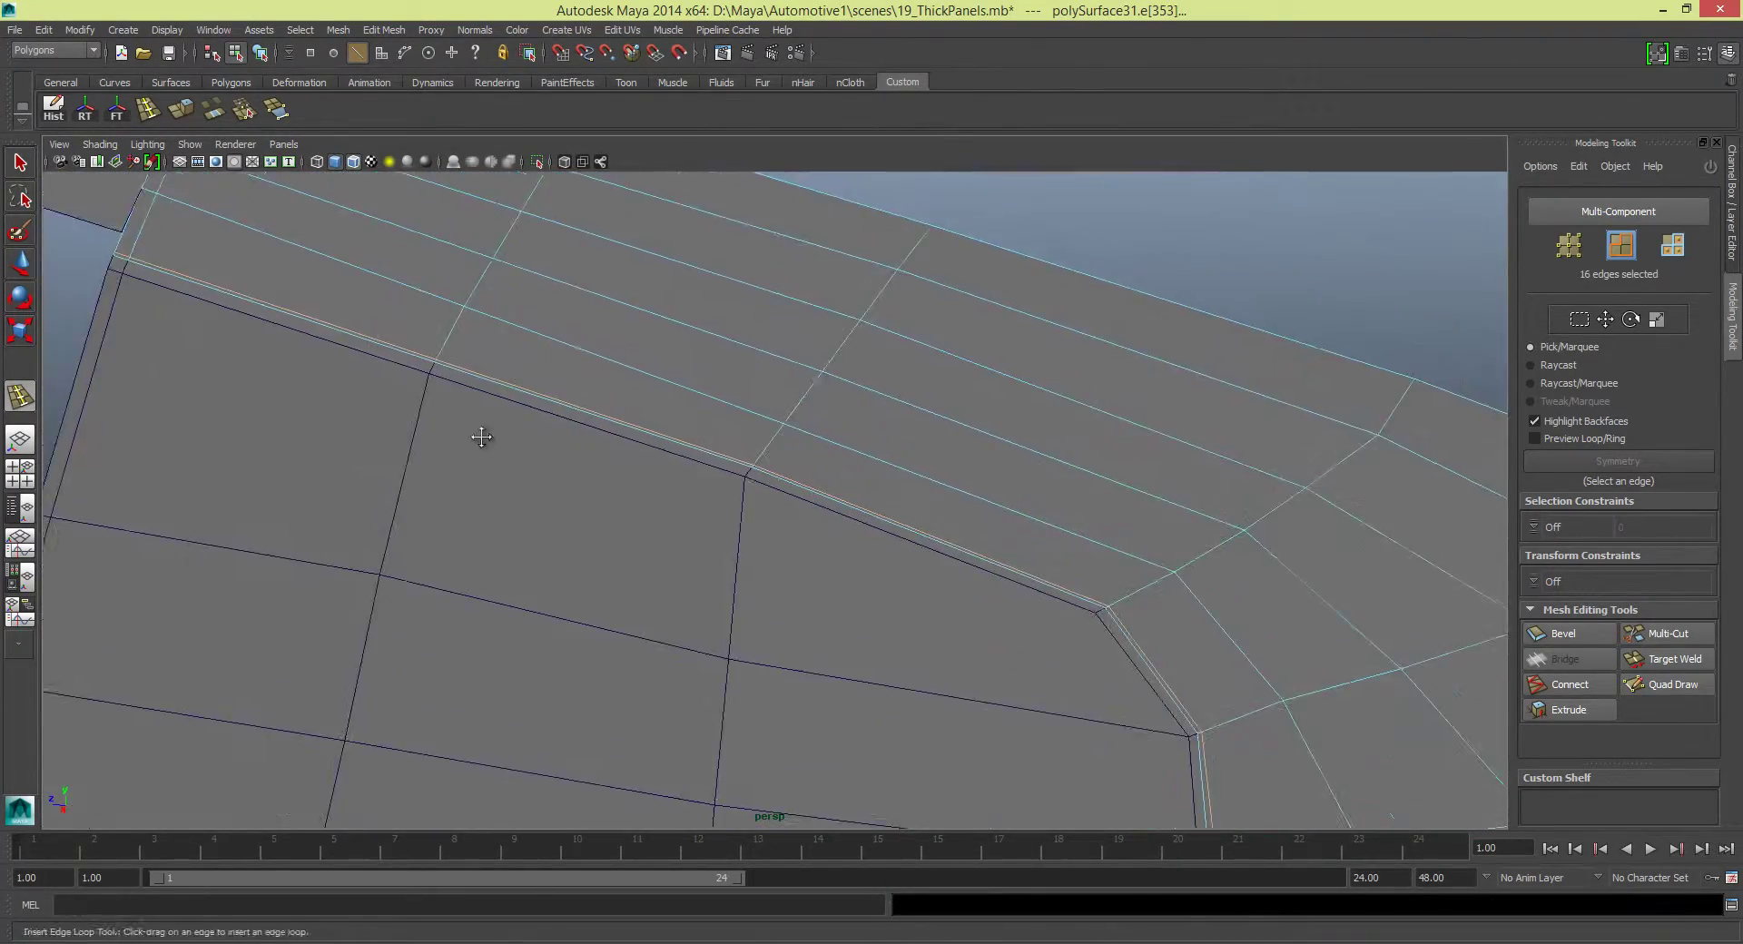
mouse_move(478, 432)
left_mouse_down("alt")
mouse_move(891, 603)
mouse_move(509, 482)
left_mouse_up("alt")
right_click_drag(509, 482, 790, 564, "alt")
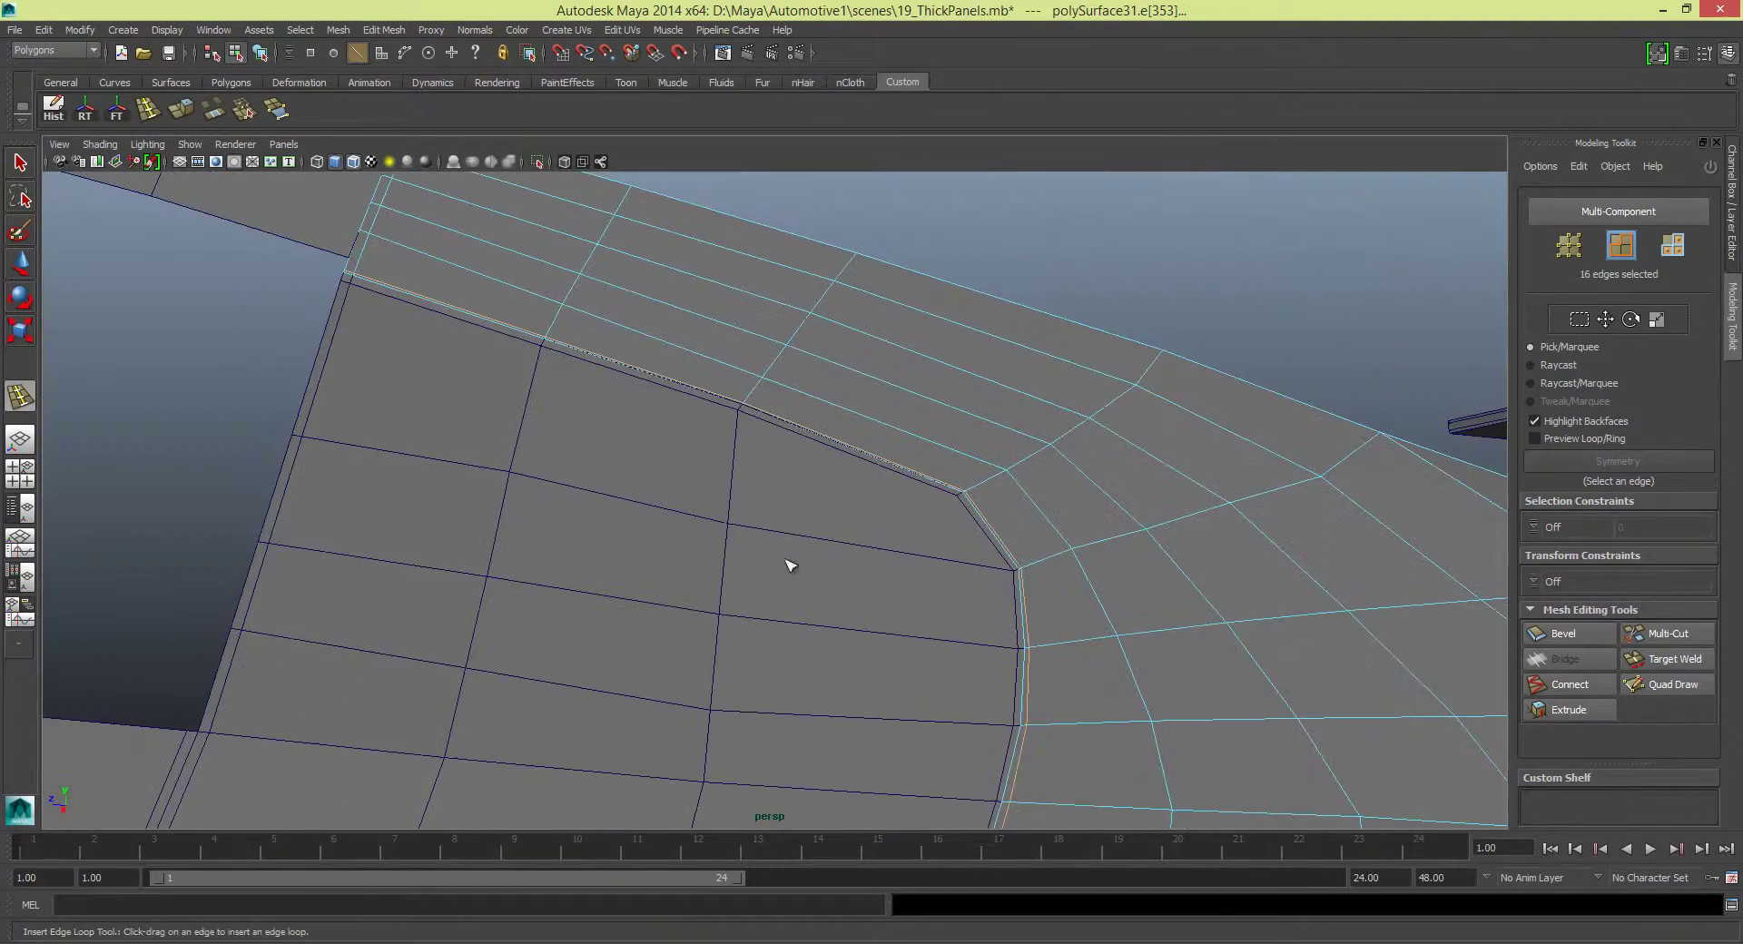
left_click(790, 565)
mouse_move(790, 564)
left_mouse_down("alt")
mouse_move(403, 336)
mouse_move(1032, 473)
left_mouse_up("alt")
Activate the Move Normal Tool in vertex mode and adjust the first loop vertices
key("ctrl+z")
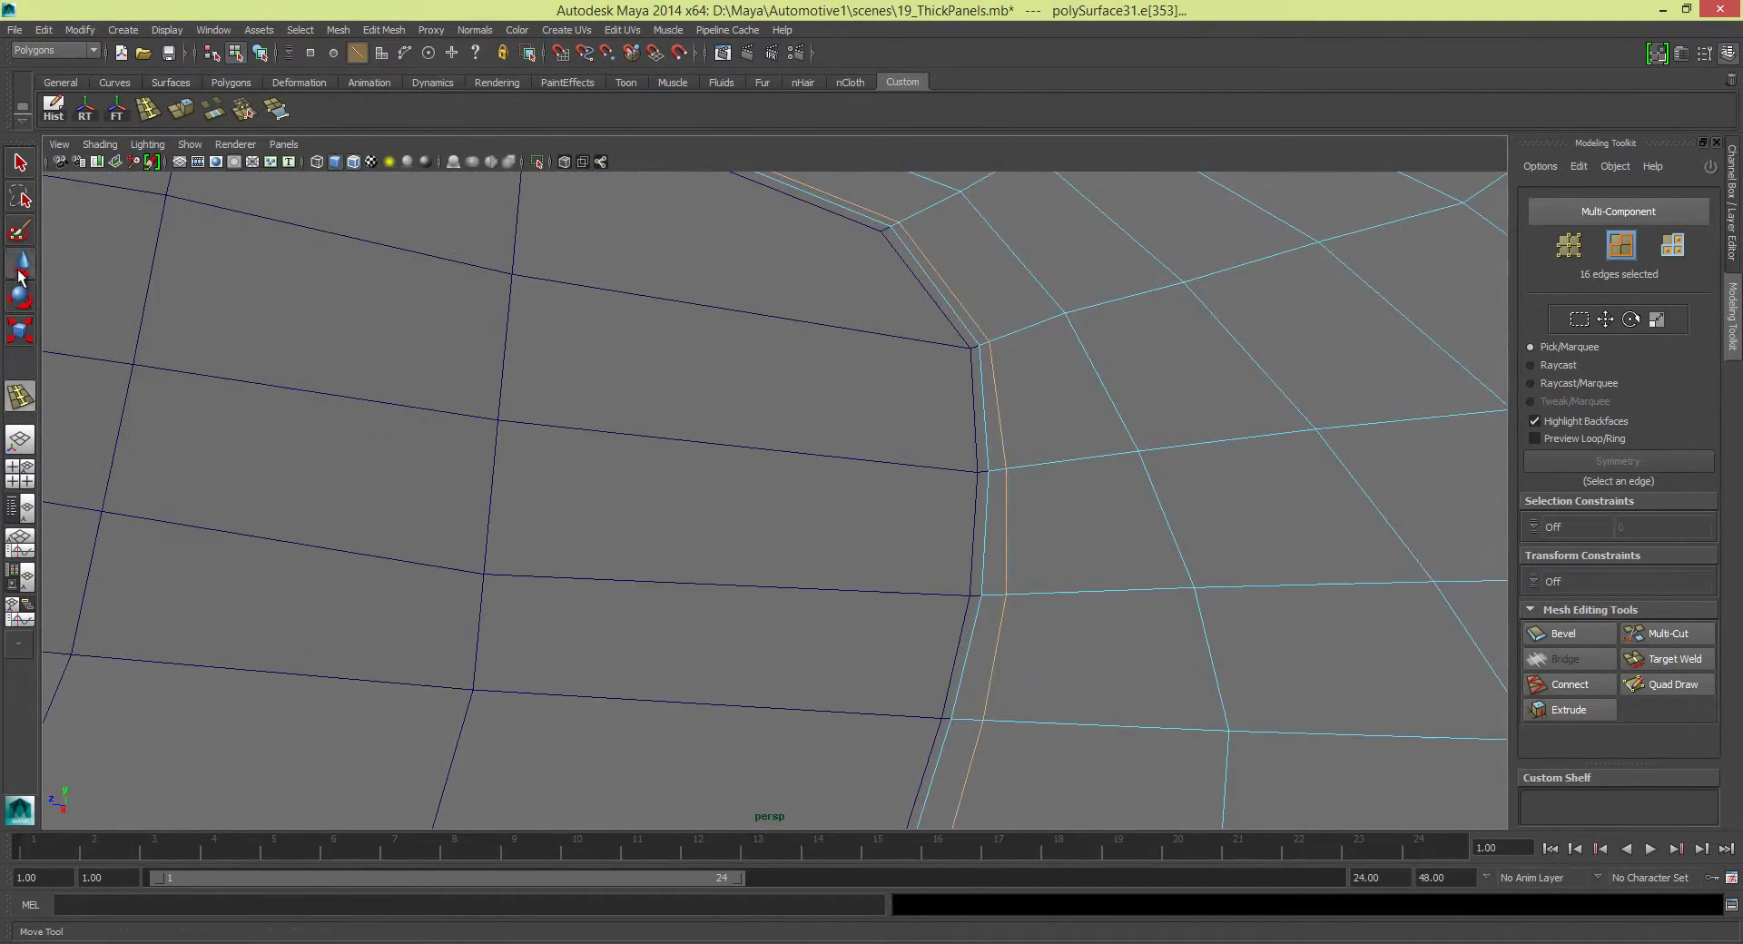
left_click(276, 109)
right_click_drag(894, 381, 905, 429)
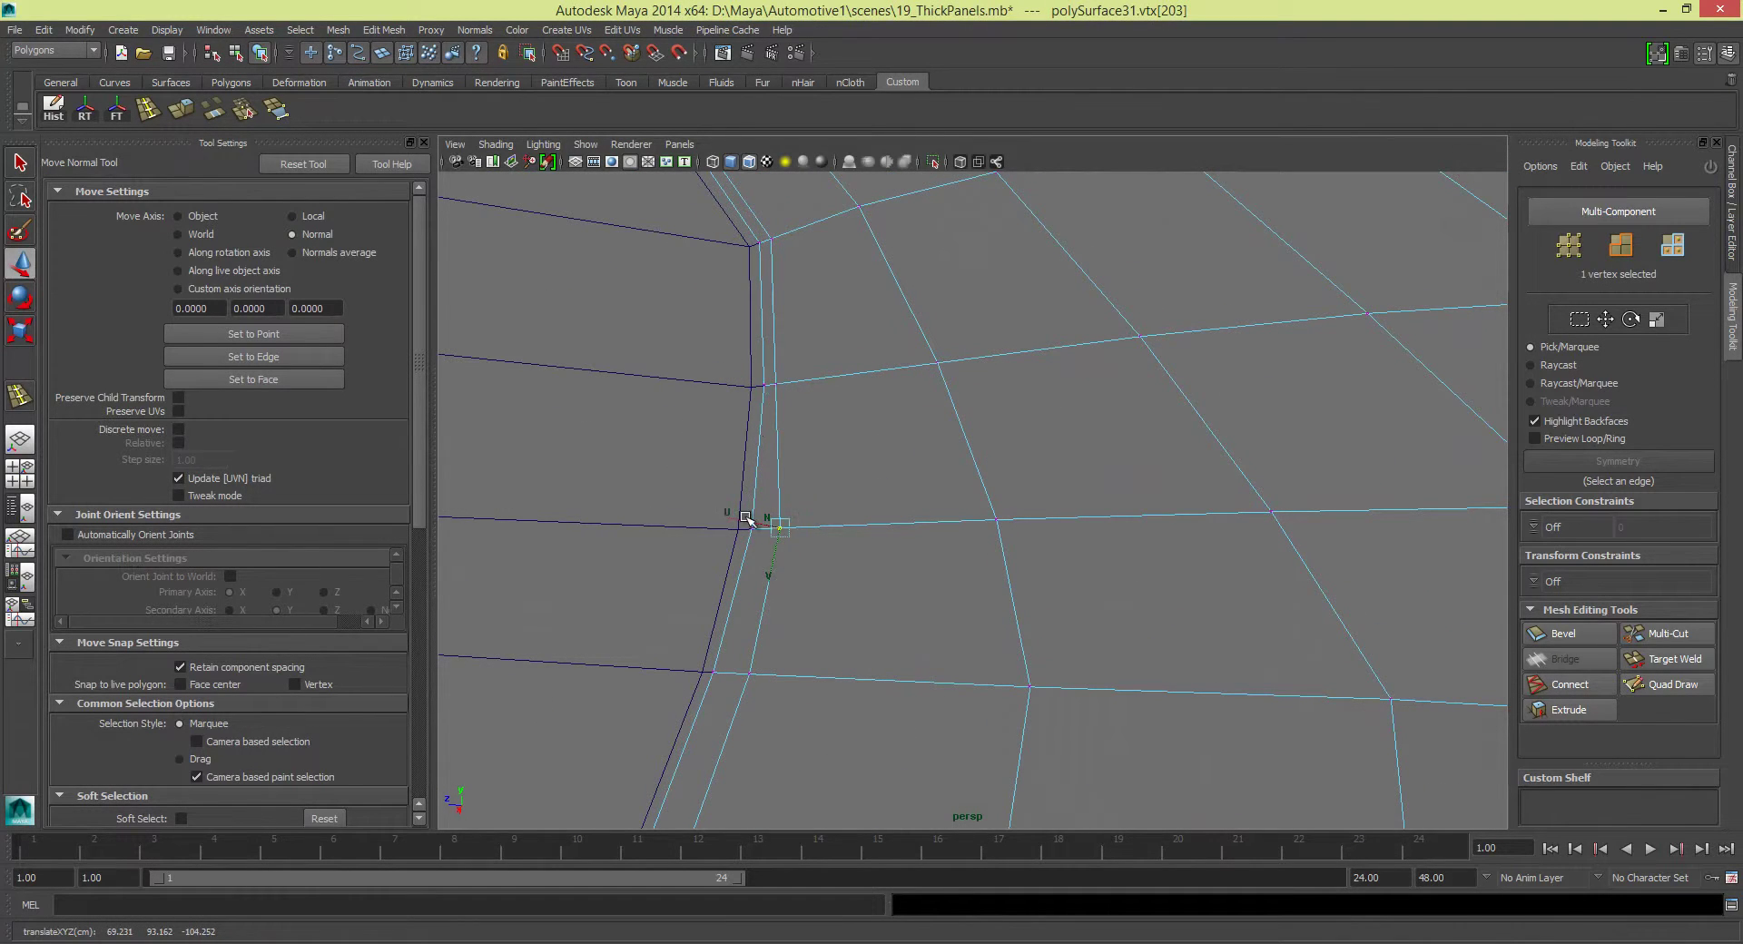
mouse_move(848, 416)
left_mouse_down("alt")
mouse_move(737, 392)
mouse_move(811, 516)
left_mouse_up("alt")
left_click(737, 392)
left_click(810, 516)
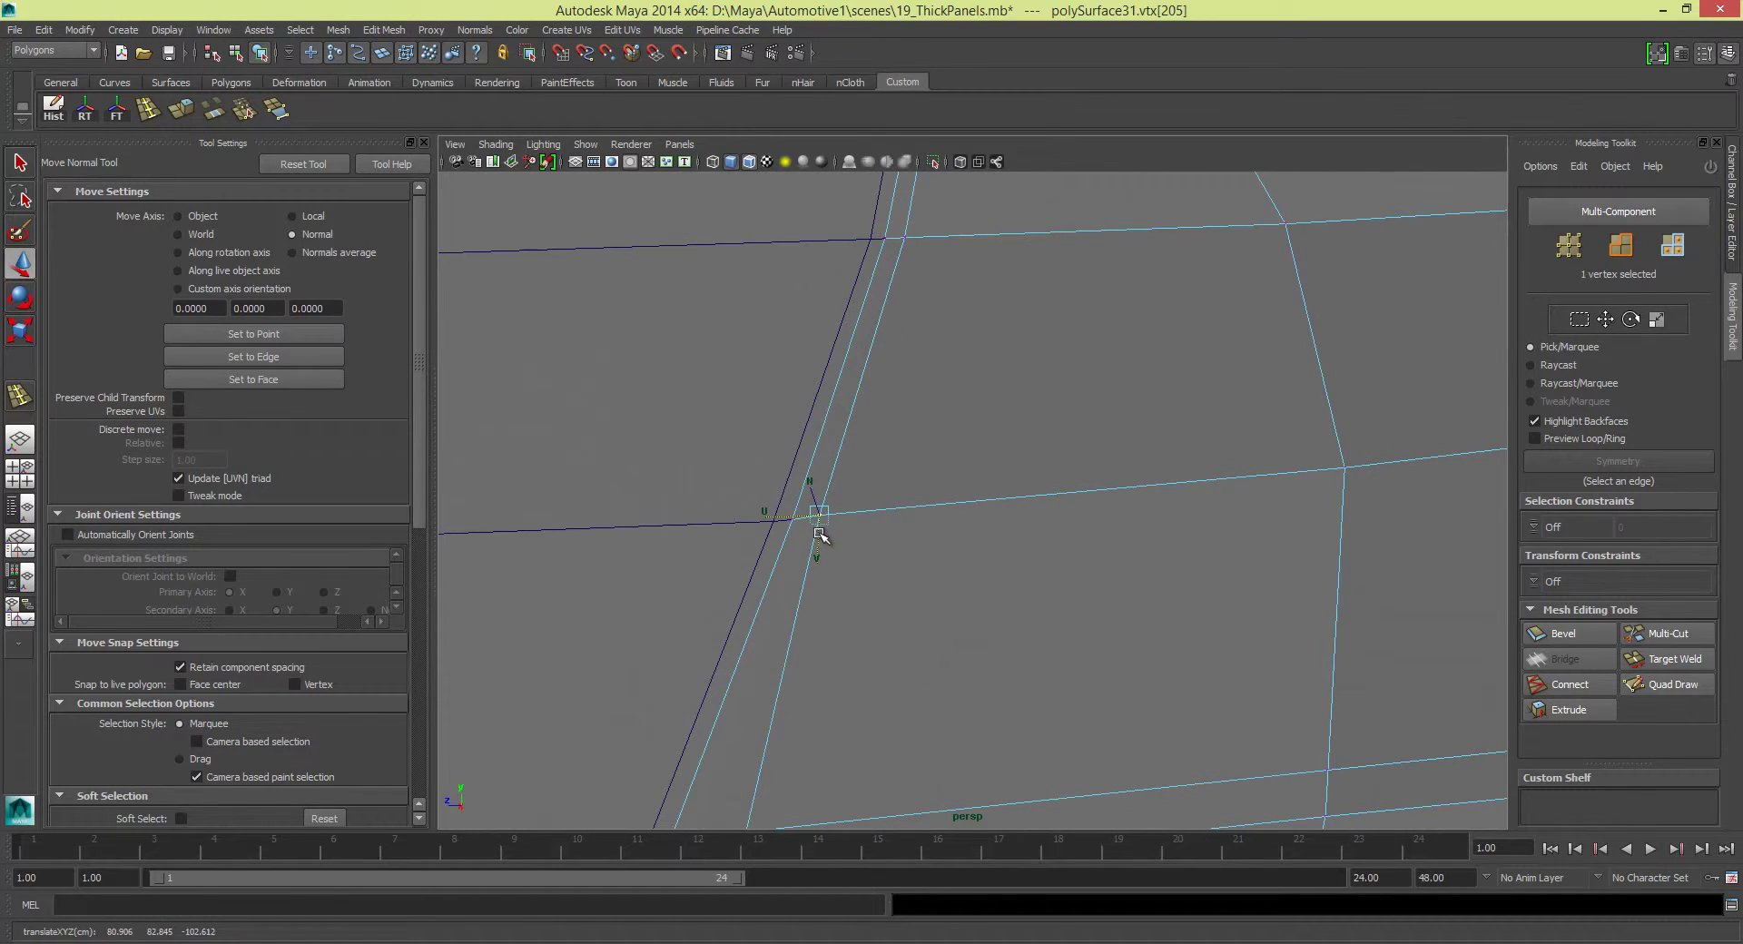
Nudge the remaining loop vertices along the bevelled border, return to object mode and save
middle_click_drag(821, 536, 790, 354, "alt")
left_click(897, 398)
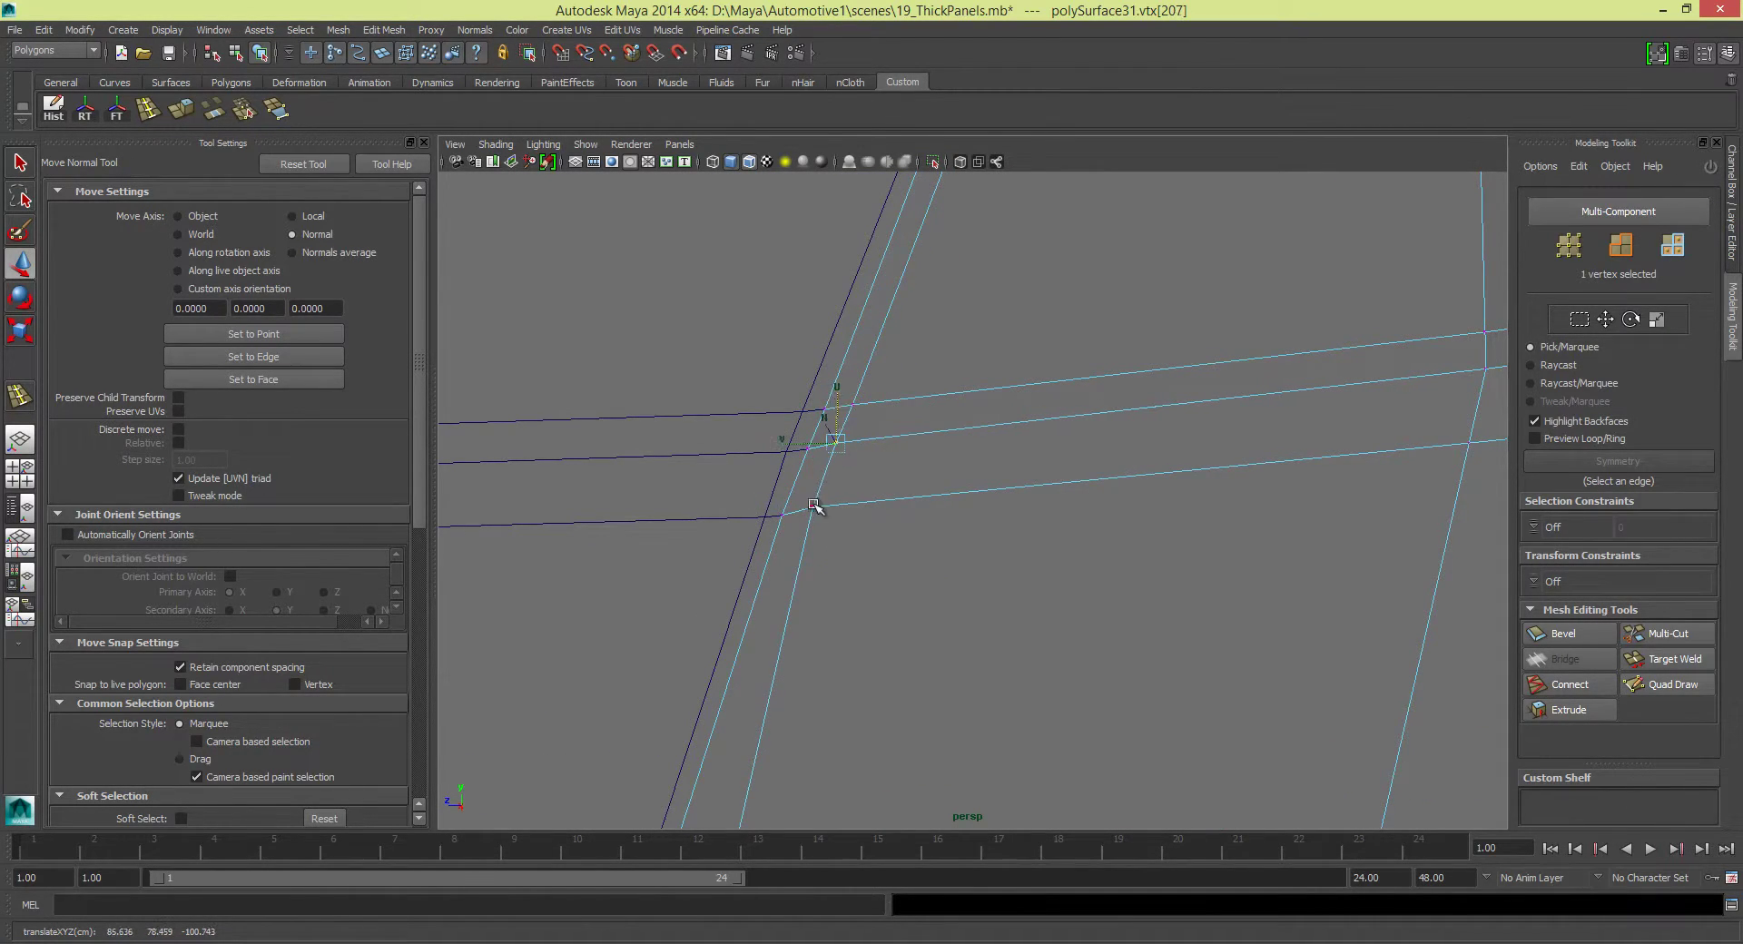
scroll(828, 559, "down", 10)
scroll(1047, 600, "up", 10)
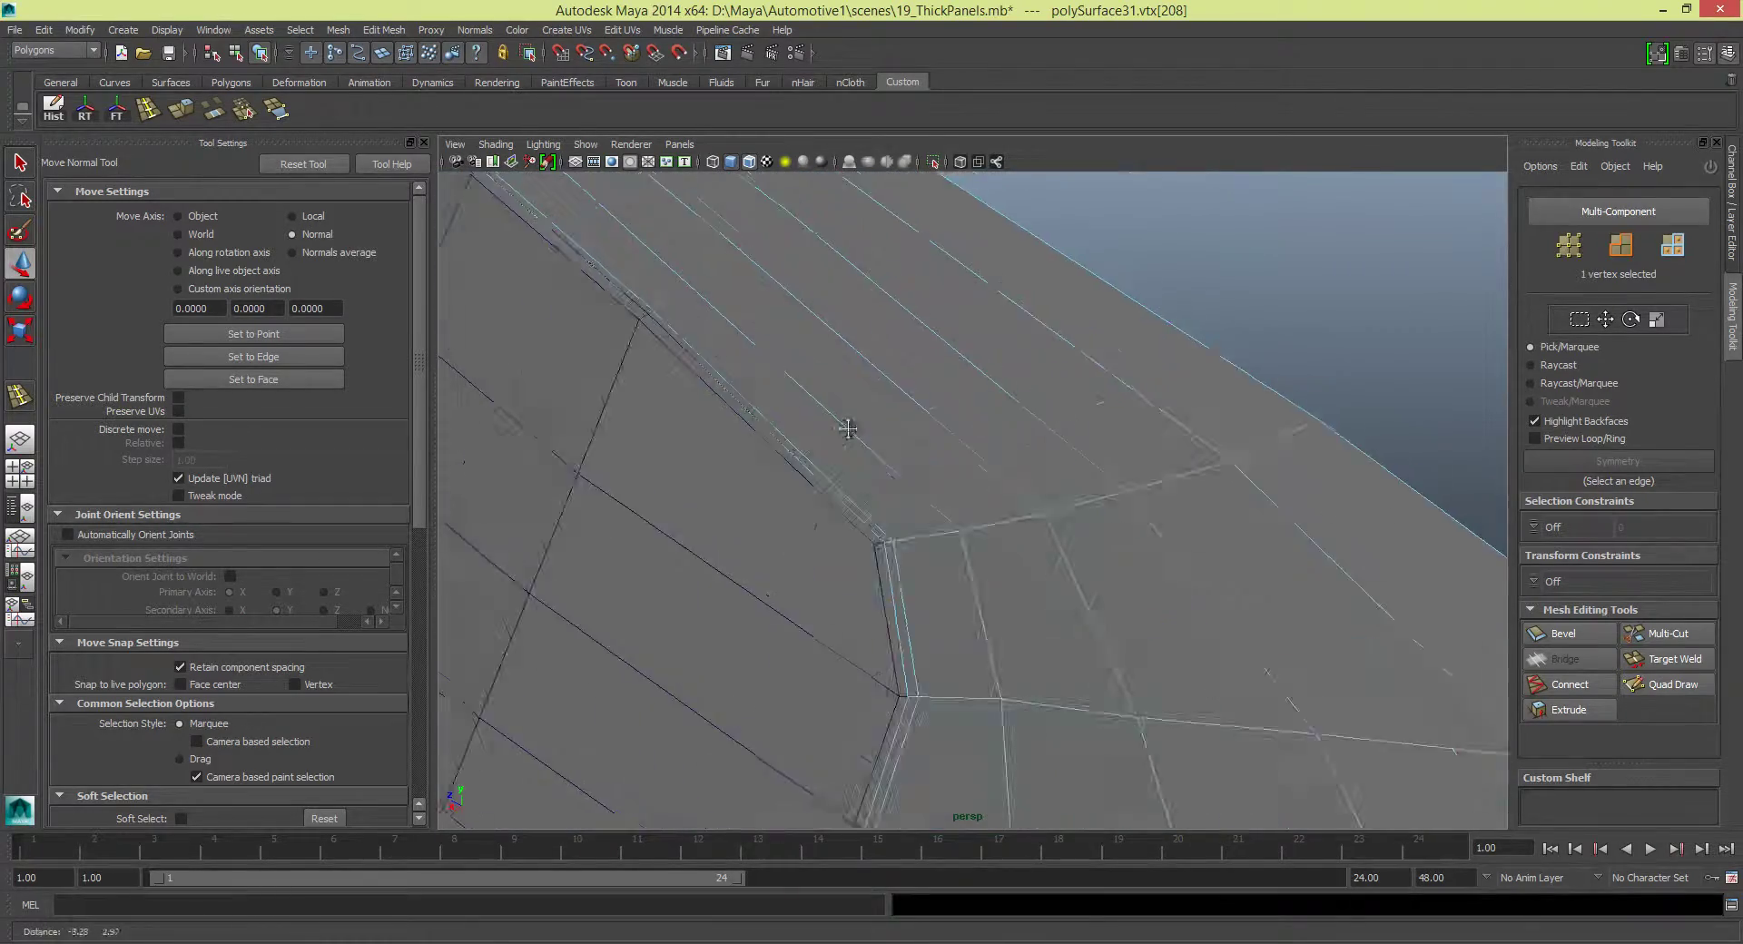
scroll(924, 515, "up", 3)
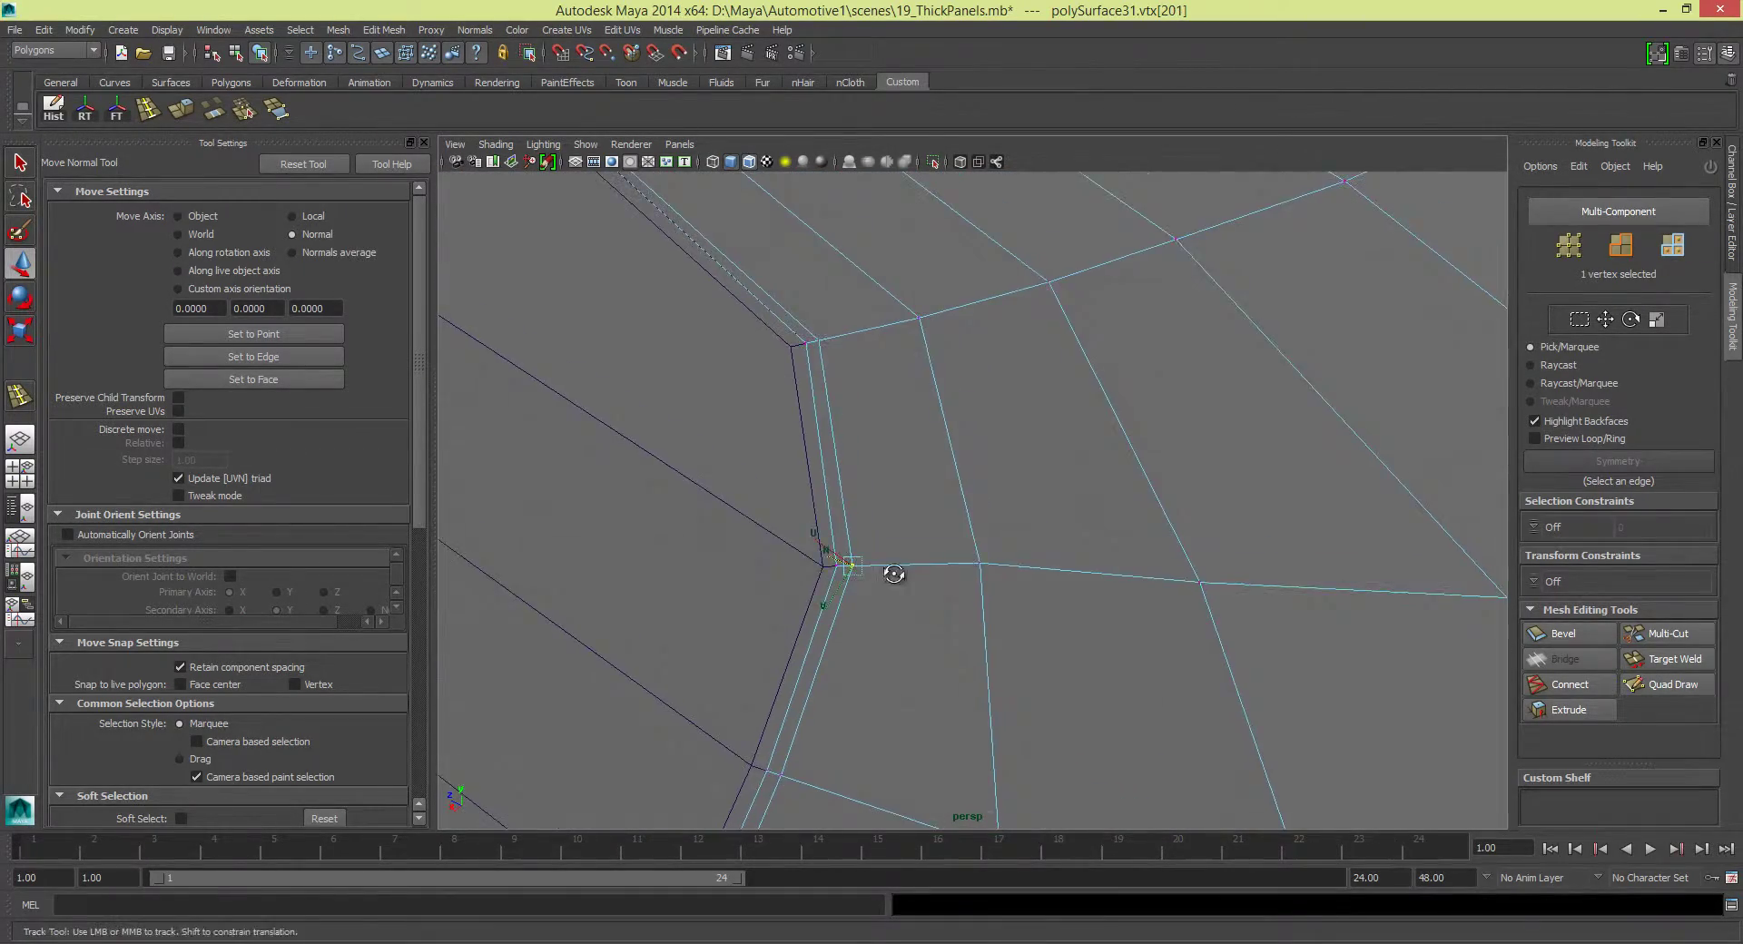
left_click_drag(894, 573, 910, 527, "alt")
middle_click_drag(933, 559, 977, 508, "alt")
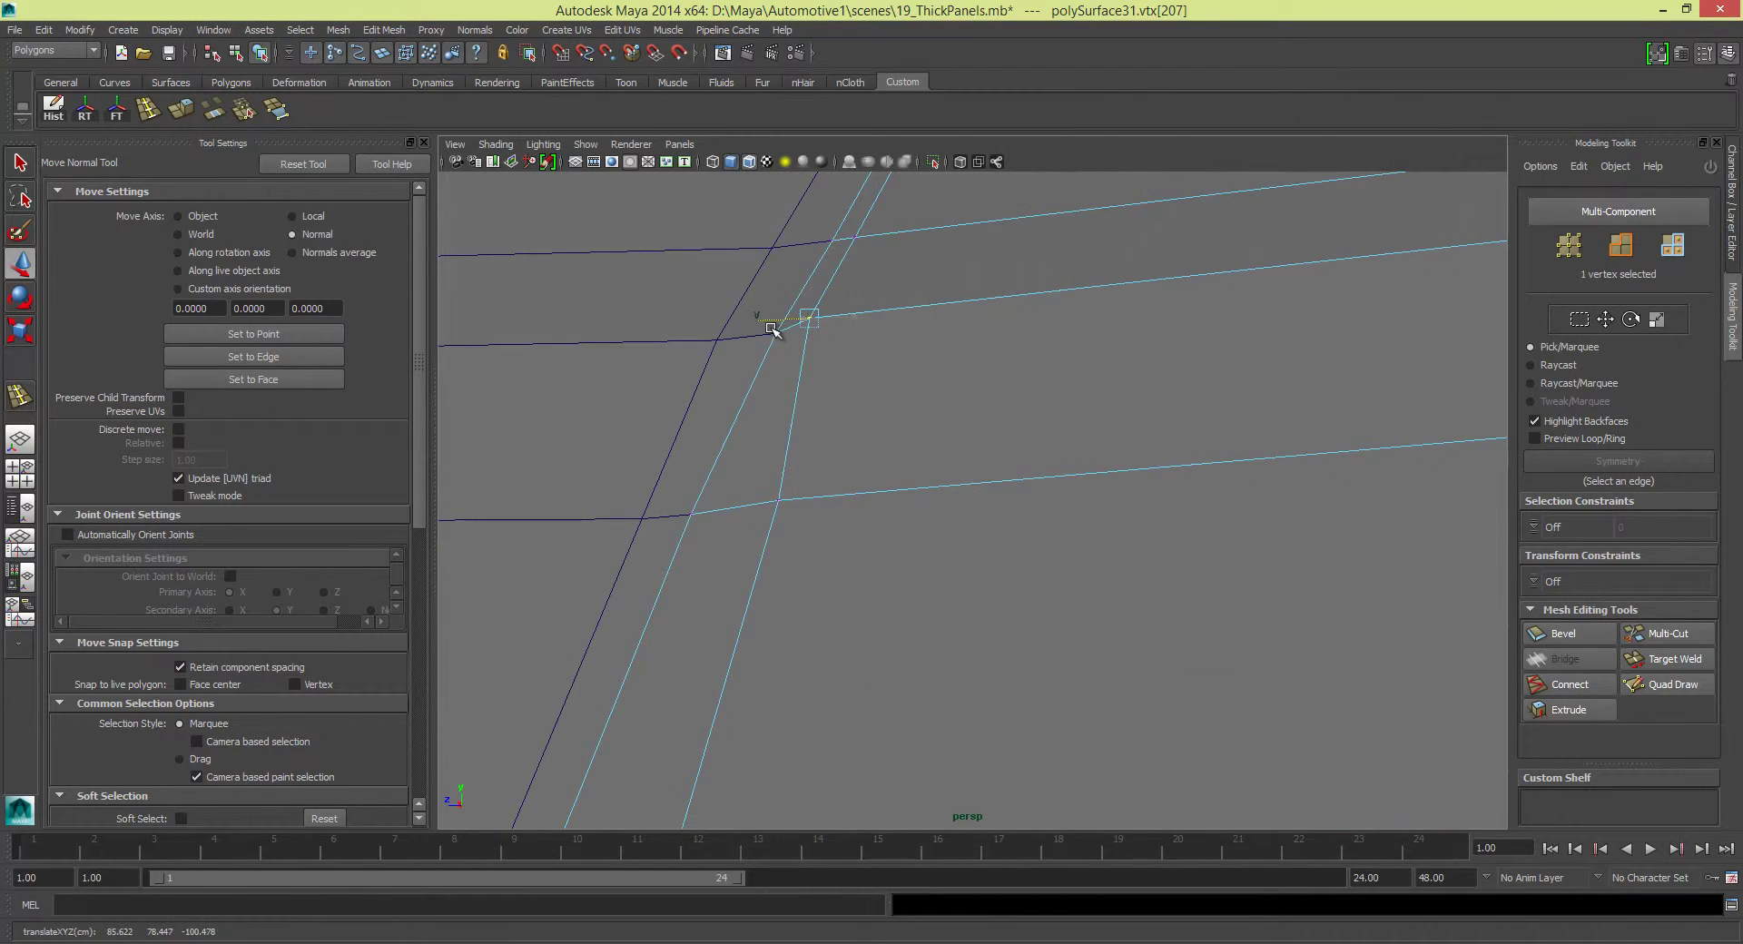
mouse_move(812, 285)
right_mouse_down("alt")
mouse_move(790, 419)
mouse_move(857, 528)
right_mouse_up("alt")
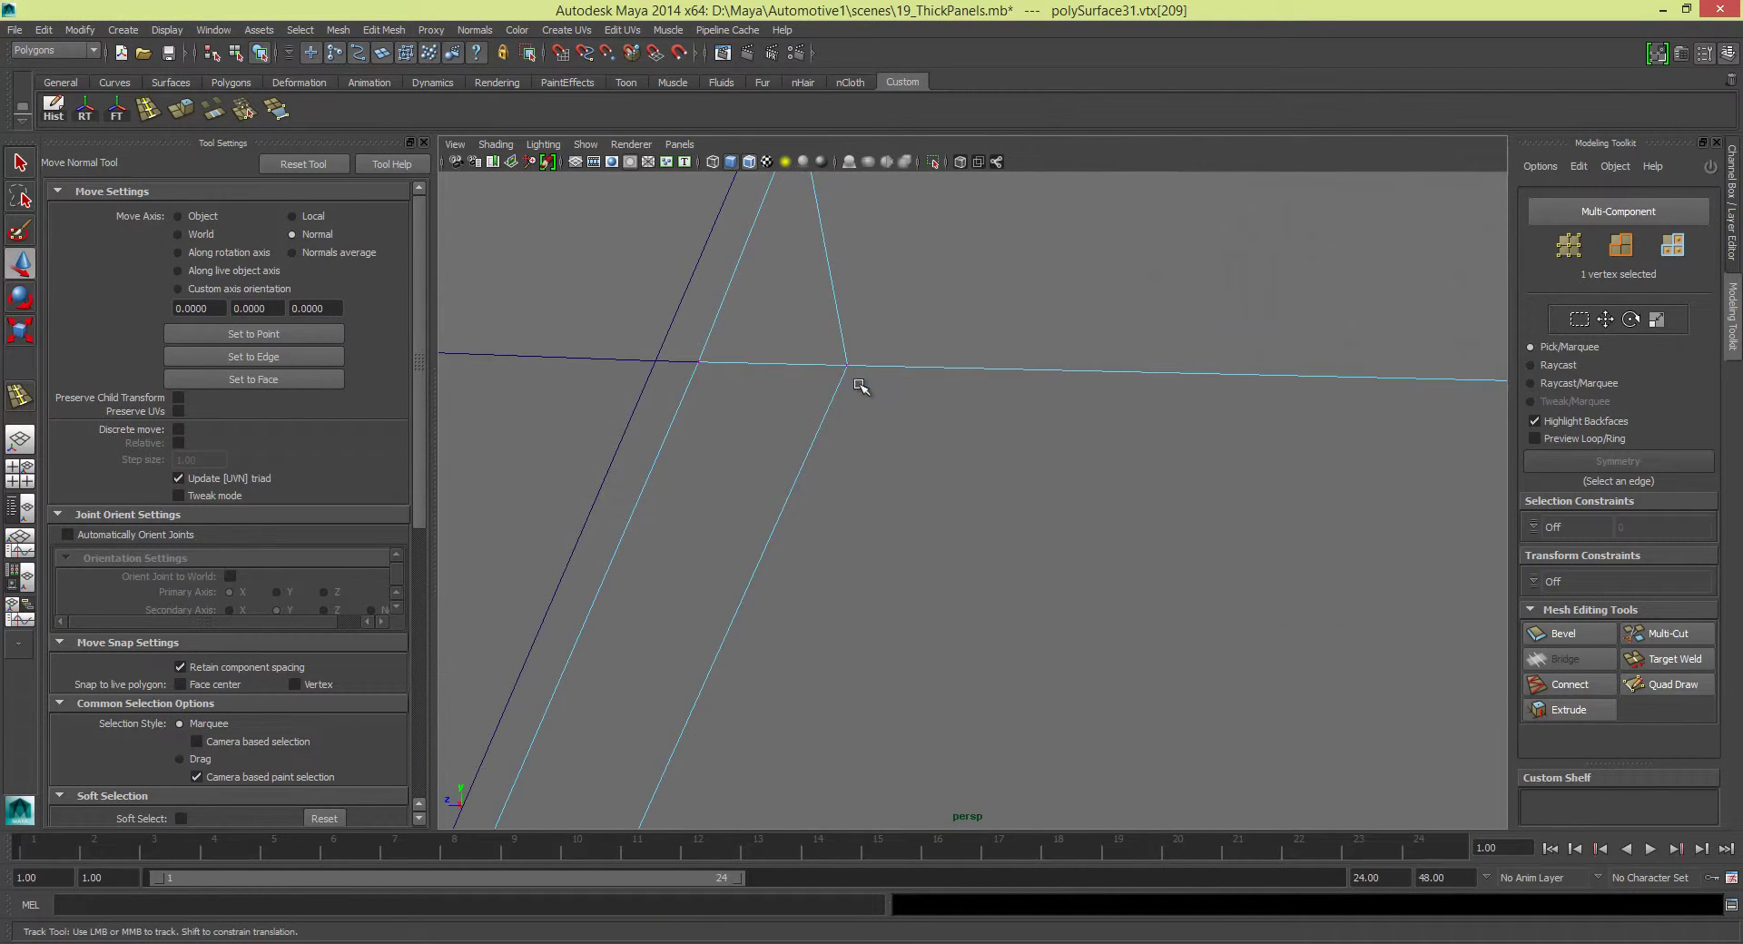
middle_click_drag(679, 363, 802, 542, "alt")
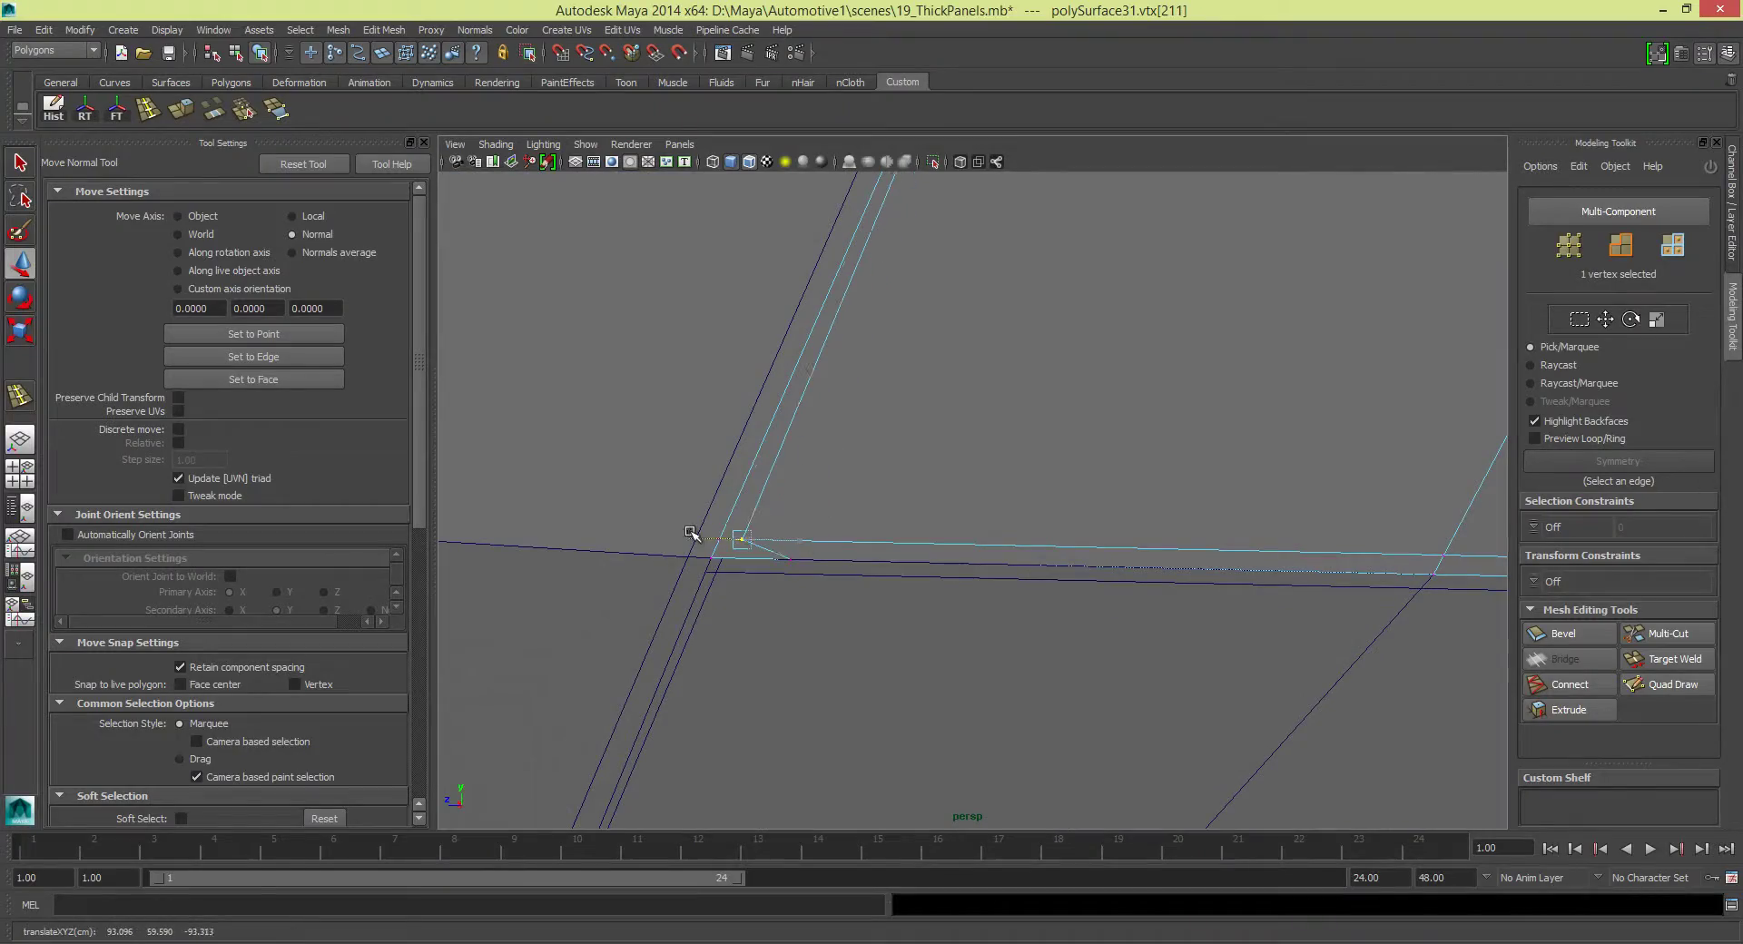
mouse_move(685, 555)
right_mouse_down("alt")
mouse_move(1019, 411)
mouse_move(770, 389)
right_mouse_up("alt")
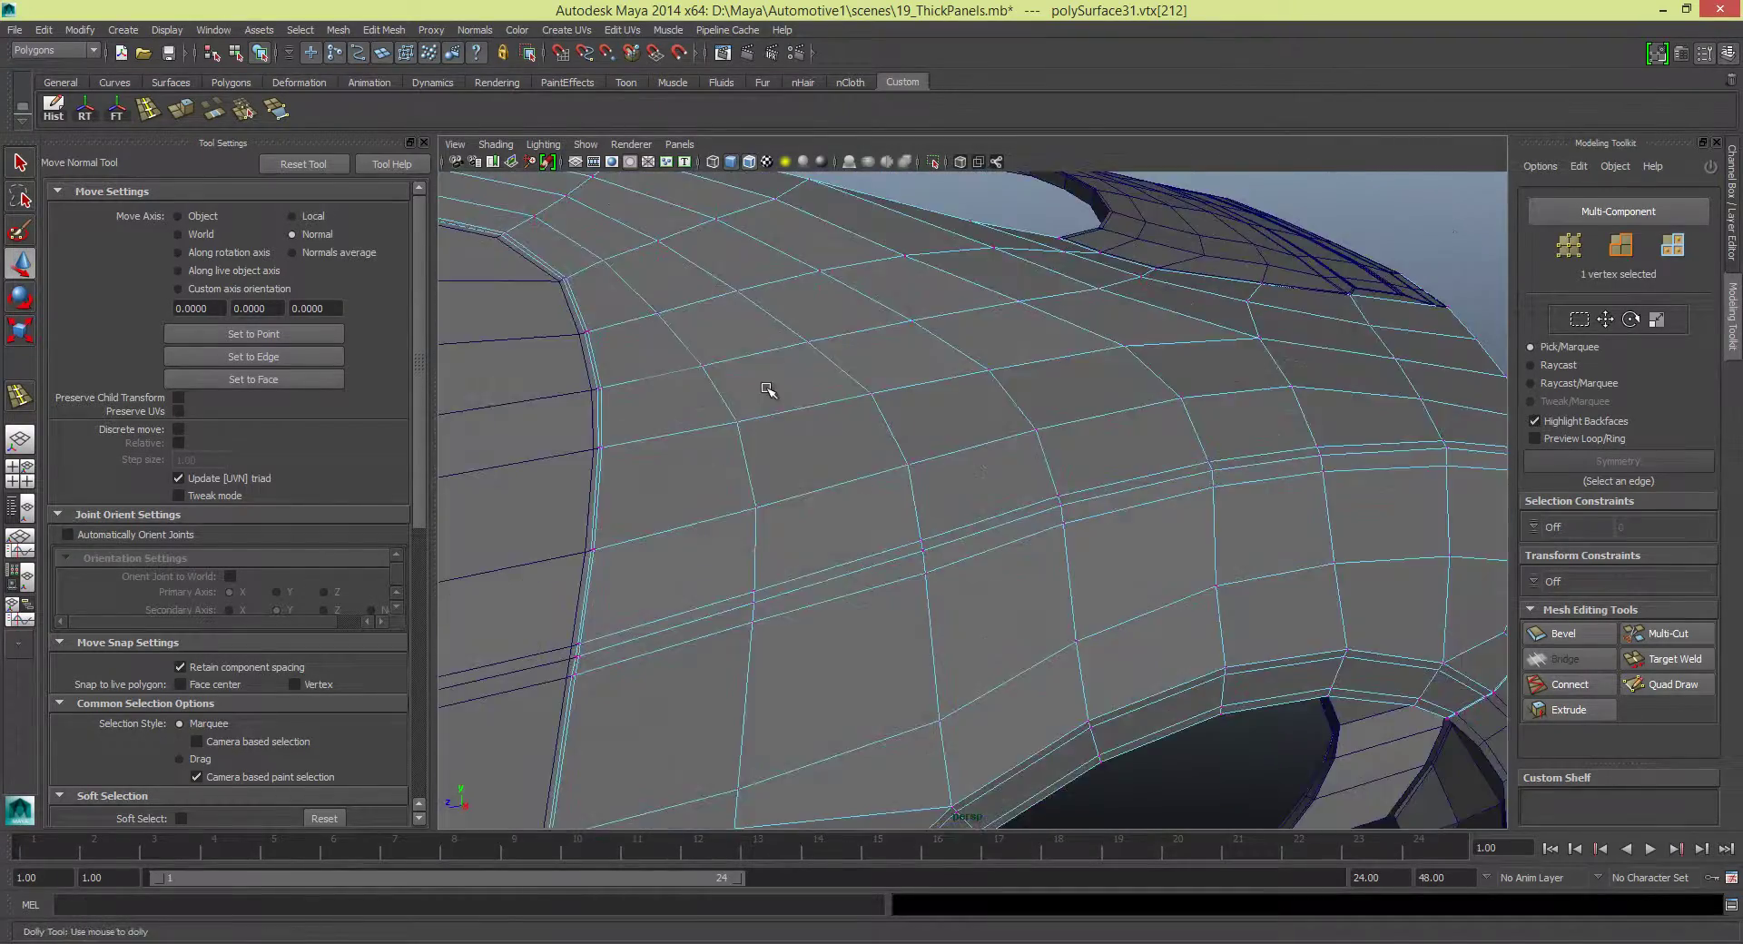
key("F8")
key("ctrl+s")
Select the faces of the side panel ahead of the rear wheel arch
left_click(423, 143)
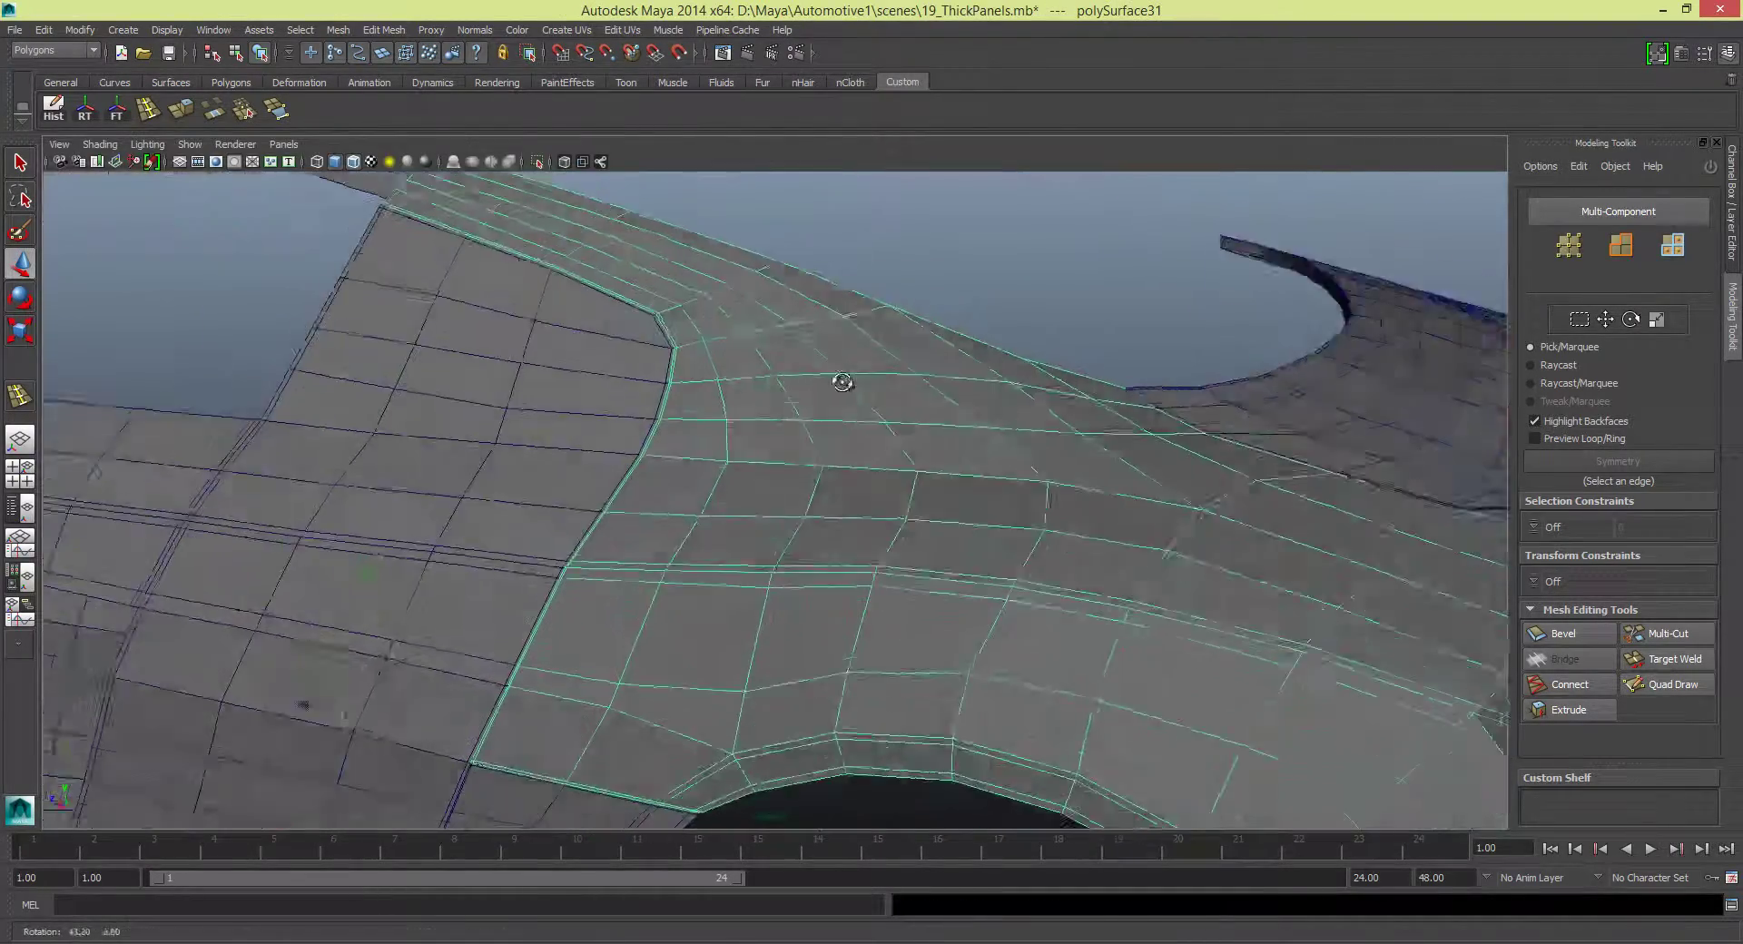
mouse_move(836, 387)
left_mouse_down("alt")
mouse_move(459, 420)
mouse_move(704, 553)
mouse_move(529, 358)
mouse_move(482, 260)
mouse_move(738, 373)
mouse_move(506, 370)
mouse_move(640, 390)
mouse_move(166, 130)
left_mouse_up("alt")
right_click(505, 369)
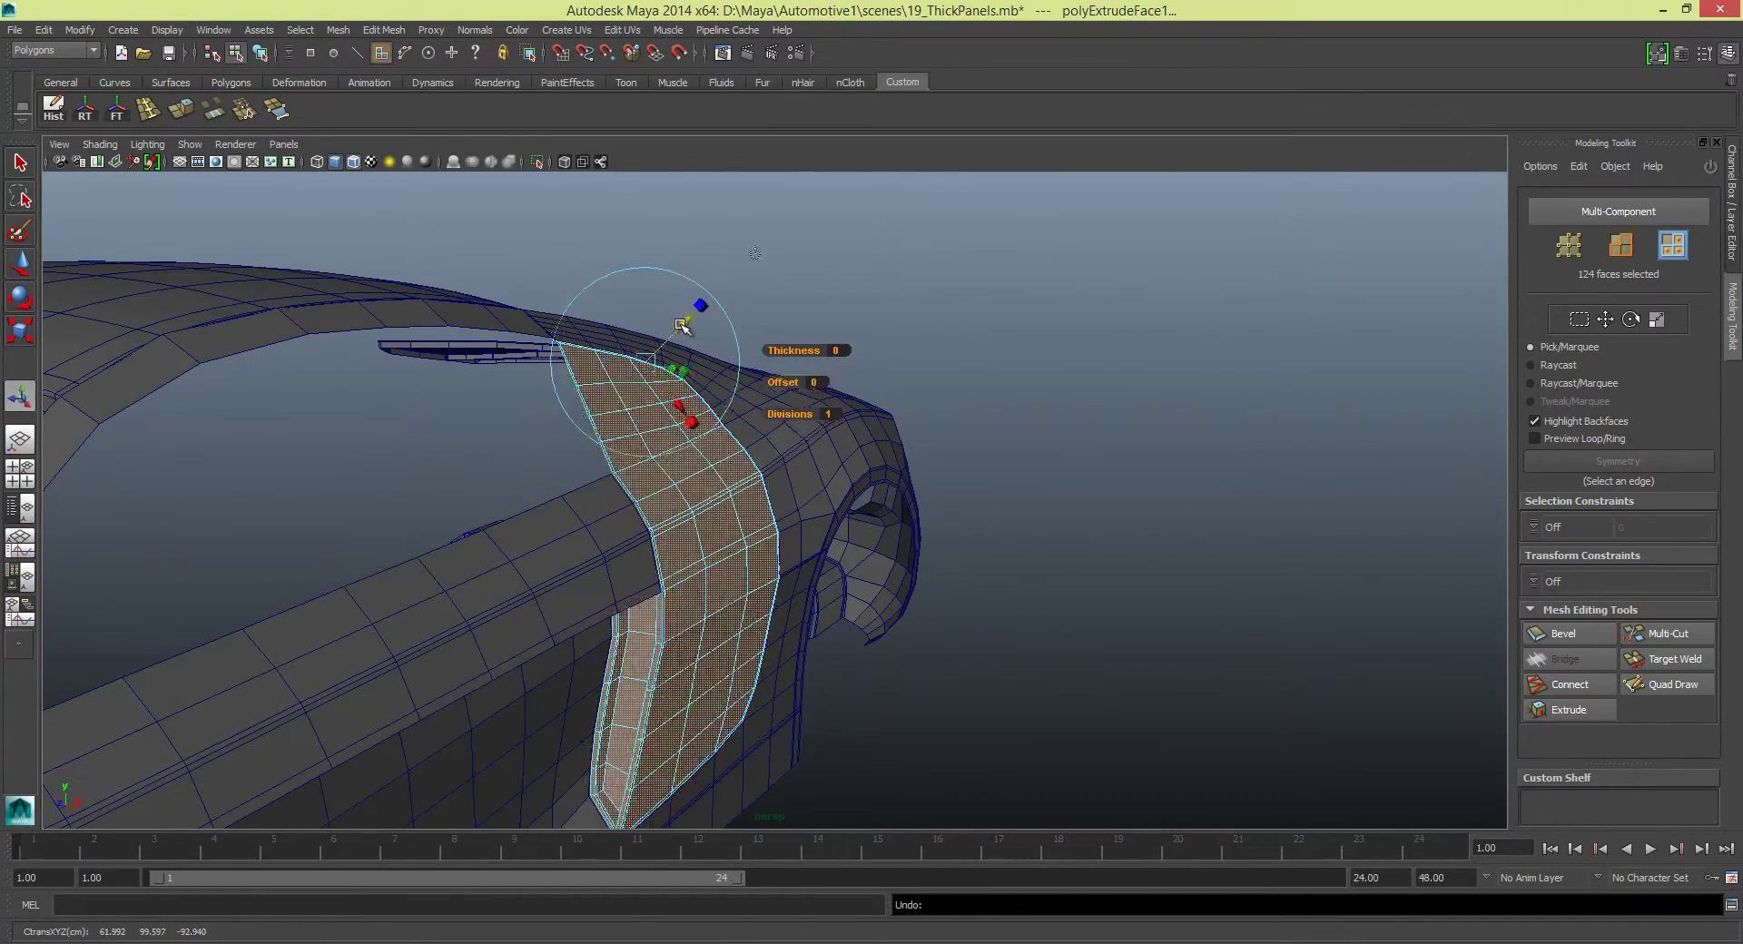
key("F8")
mouse_move(680, 325)
left_mouse_down("alt")
mouse_move(704, 358)
mouse_move(1054, 291)
mouse_move(669, 417)
mouse_move(955, 381)
mouse_move(891, 366)
left_mouse_up("alt")
right_click(956, 381)
left_click(954, 416)
Extrude the panel's faces with Mesh > Extrude and drag out its thickness
left_click_drag(978, 625, 726, 508, "alt")
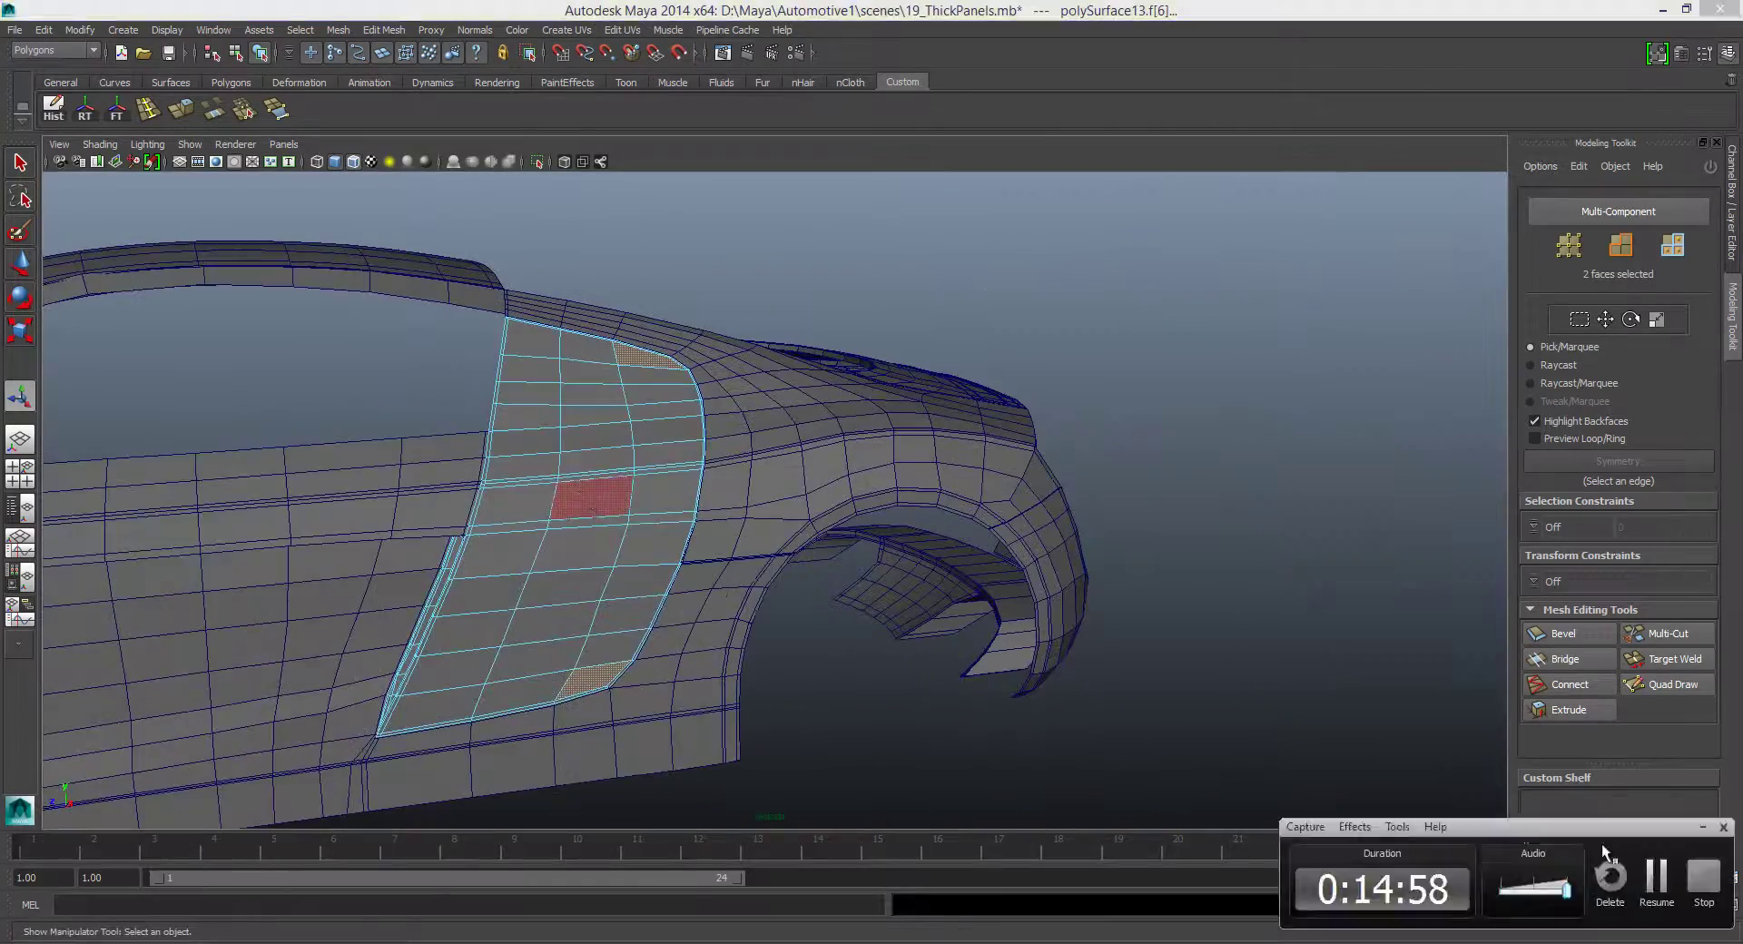
key("F8")
left_click_drag(614, 459, 545, 408, "alt")
left_click(350, 33)
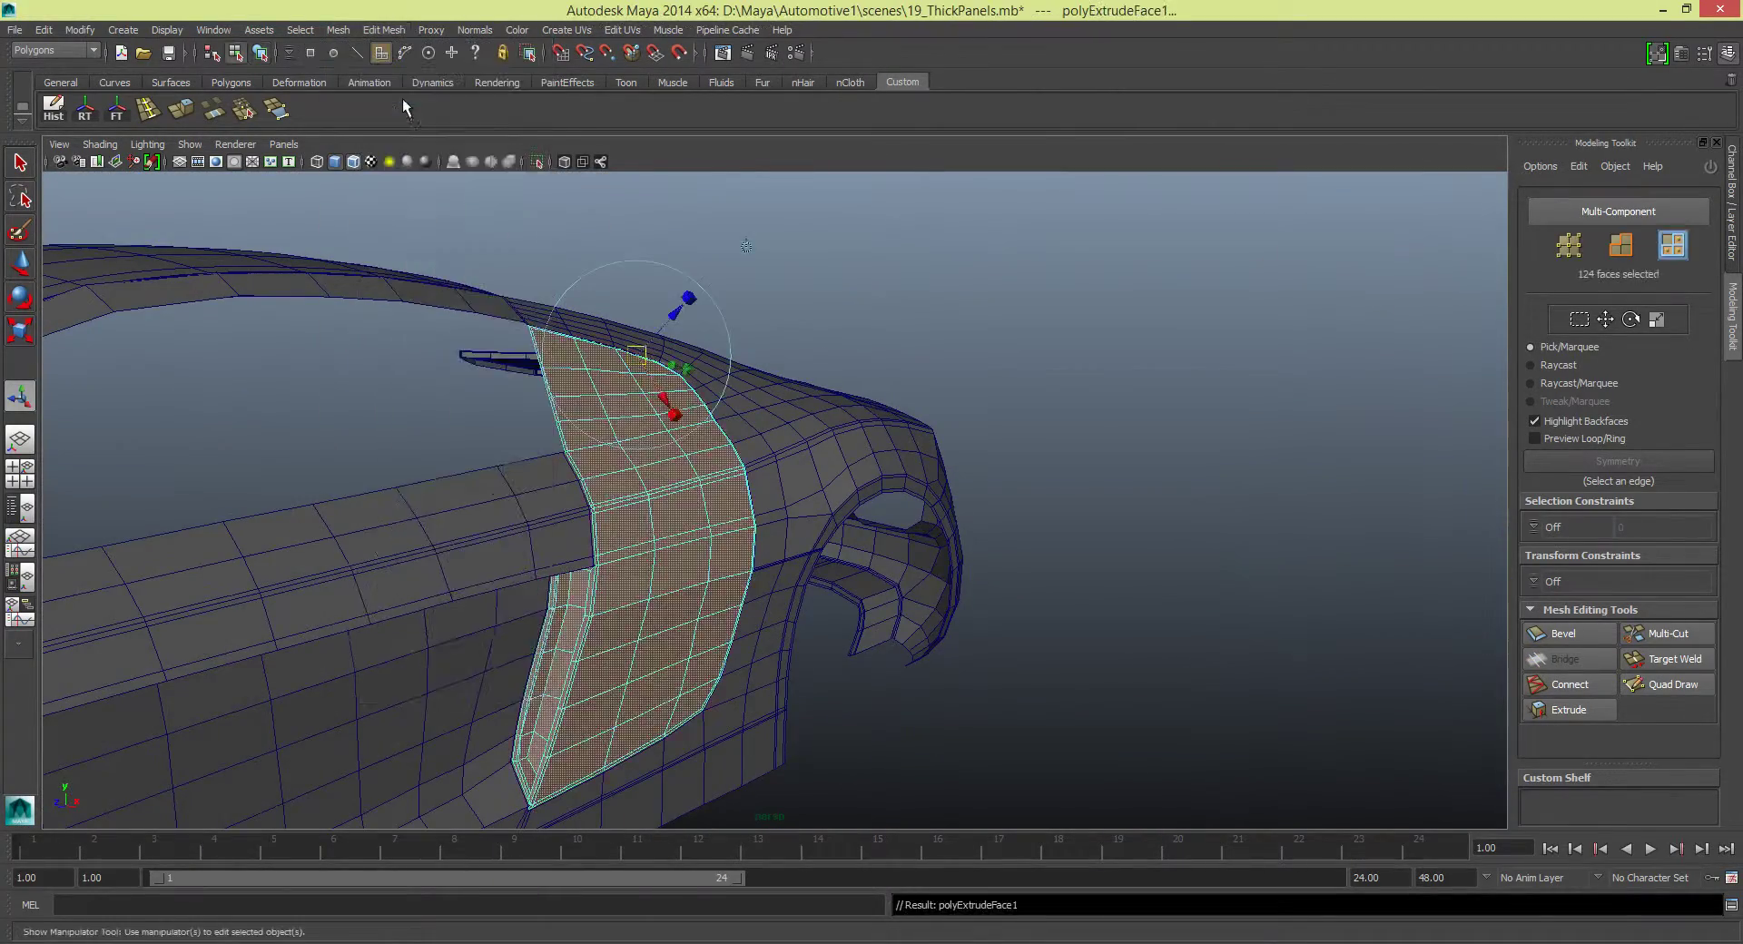
mouse_move(635, 345)
left_mouse_down("alt")
mouse_move(699, 382)
mouse_move(687, 319)
left_mouse_up("alt")
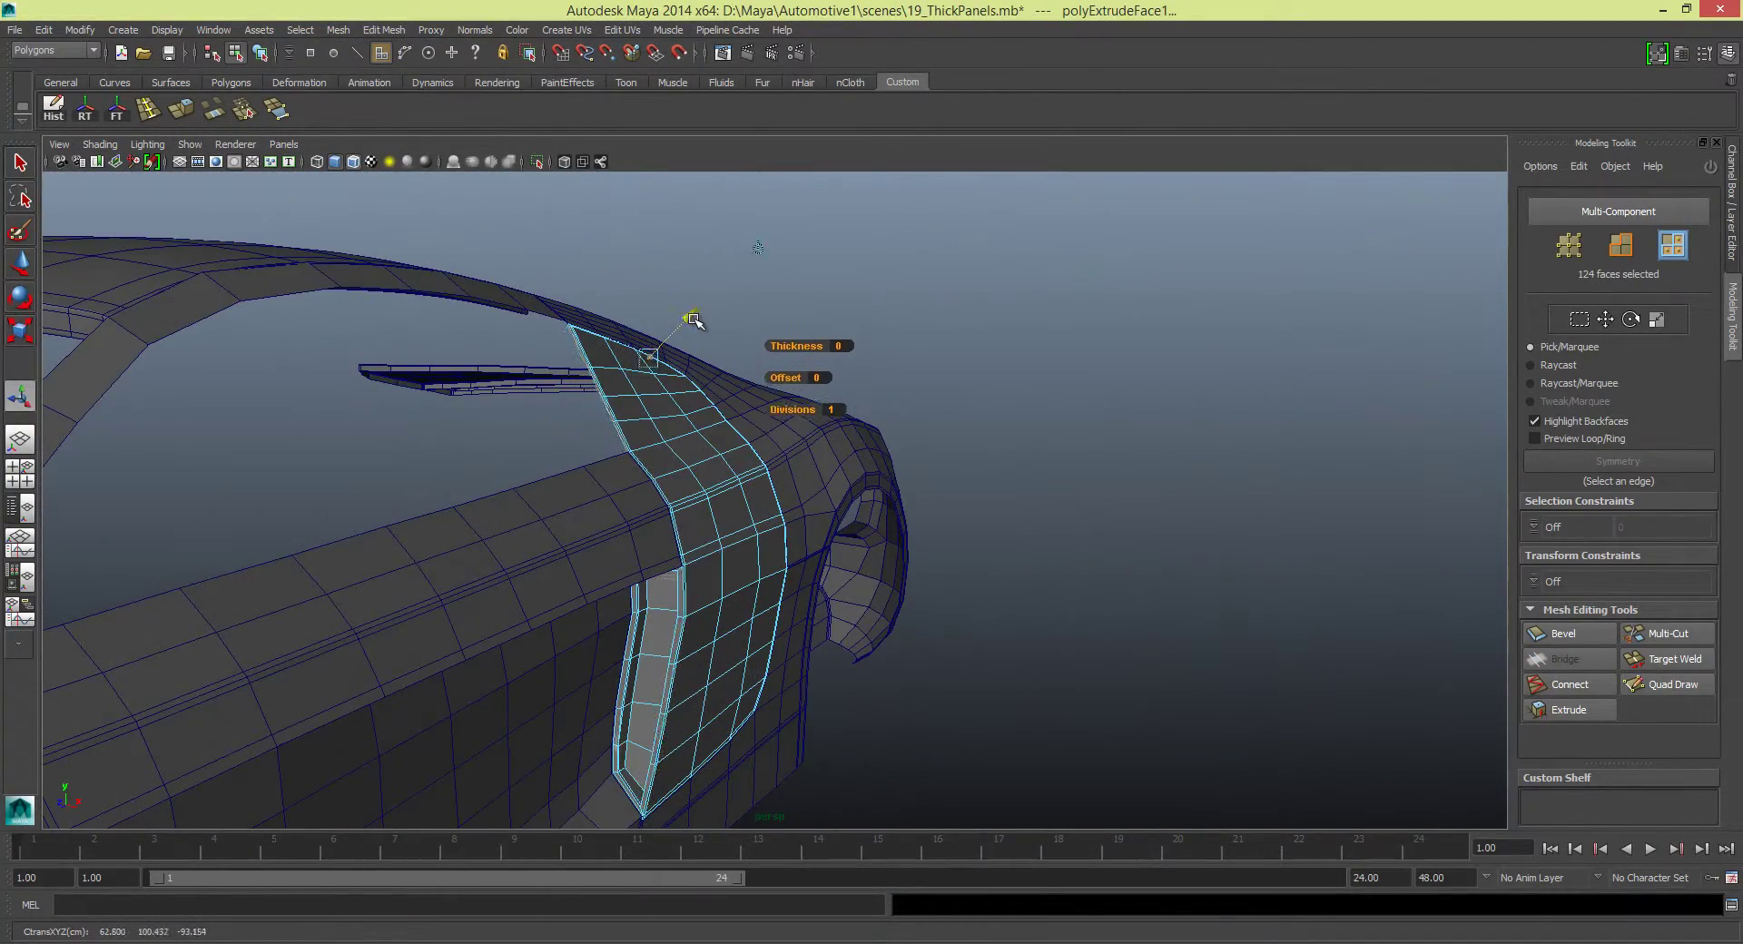
mouse_move(661, 432)
left_mouse_down("alt")
mouse_move(681, 407)
mouse_move(416, 454)
mouse_move(739, 544)
mouse_move(573, 445)
mouse_move(785, 369)
mouse_move(946, 369)
mouse_move(720, 342)
mouse_move(667, 221)
mouse_move(611, 333)
left_mouse_up("alt")
key("F8")
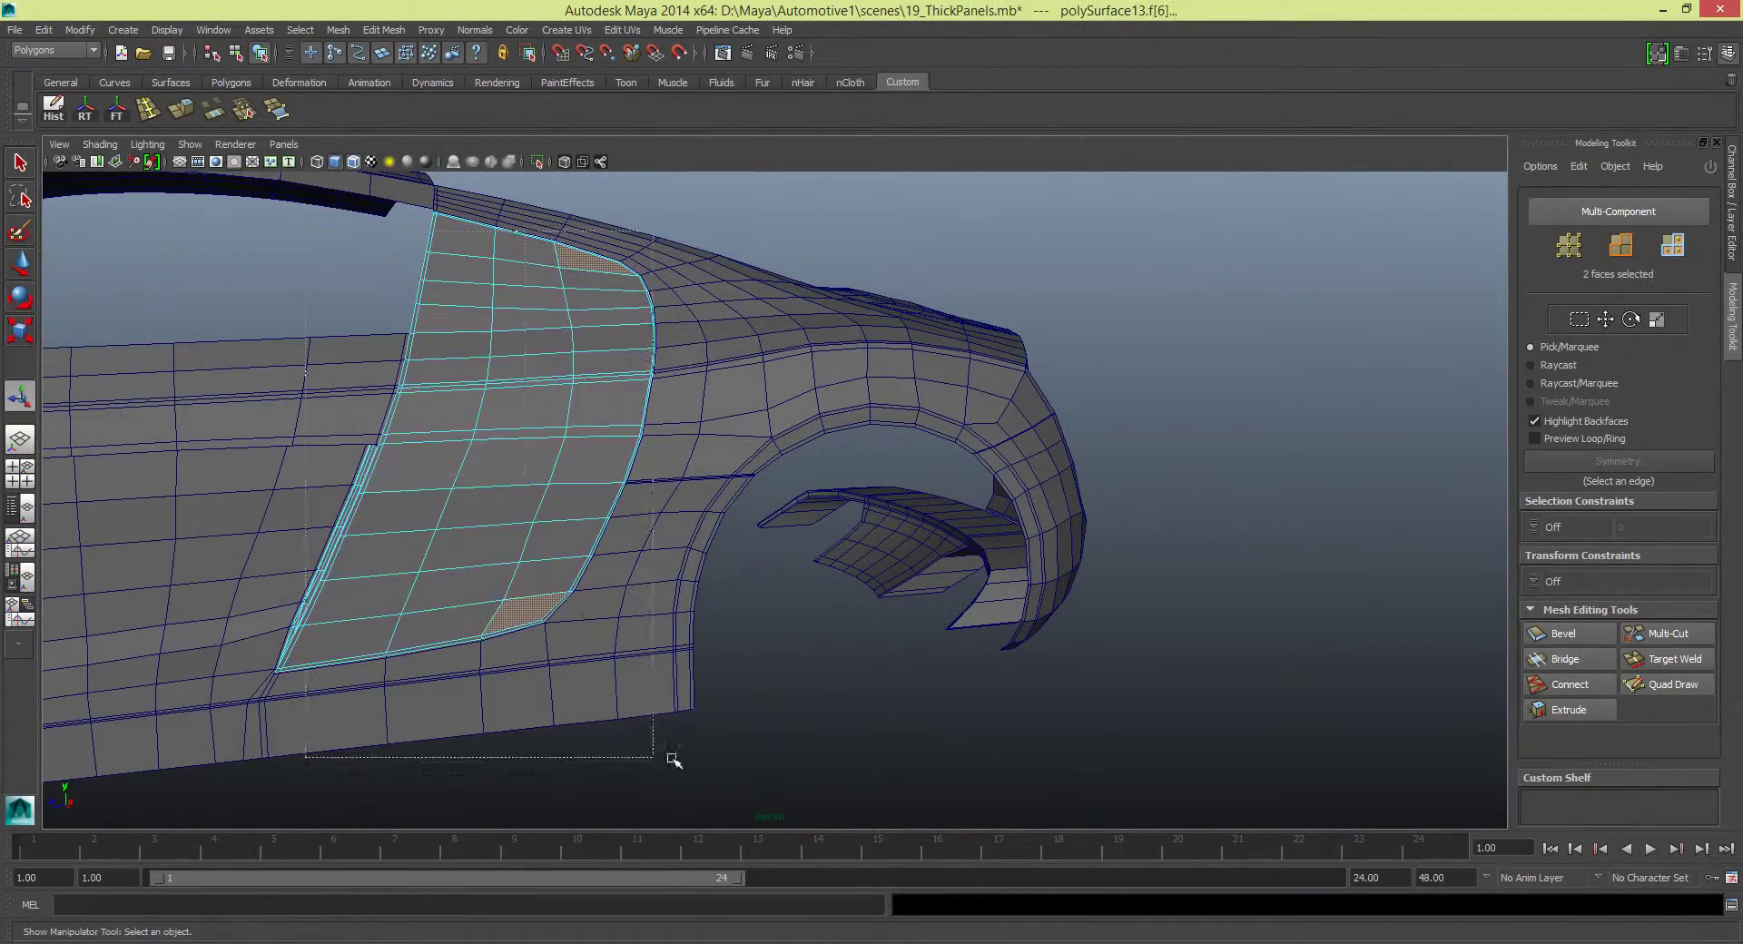
Inspect the thickened panel and return to whole-object selection
mouse_move(573, 653)
left_mouse_down("alt")
mouse_move(771, 544)
mouse_move(770, 436)
mouse_move(928, 334)
left_mouse_up("alt")
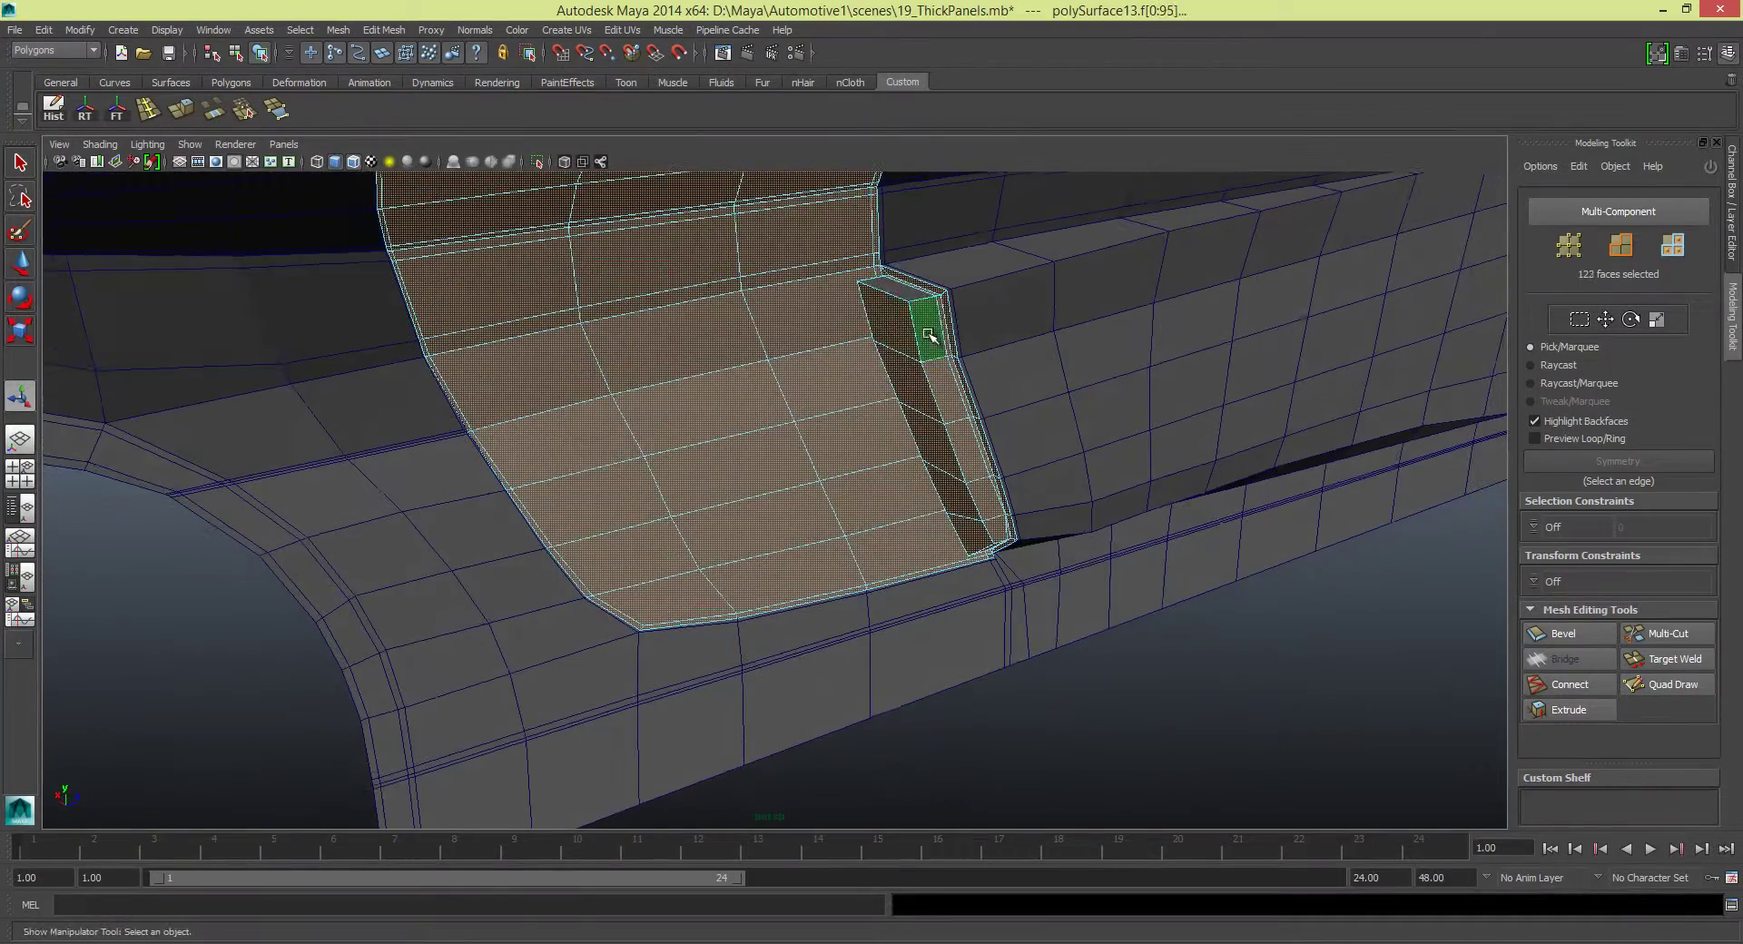
mouse_move(959, 541)
left_mouse_down("alt")
mouse_move(634, 412)
mouse_move(353, 465)
mouse_move(833, 497)
left_mouse_up("alt")
key("F8")
scroll(828, 381, "up", 3)
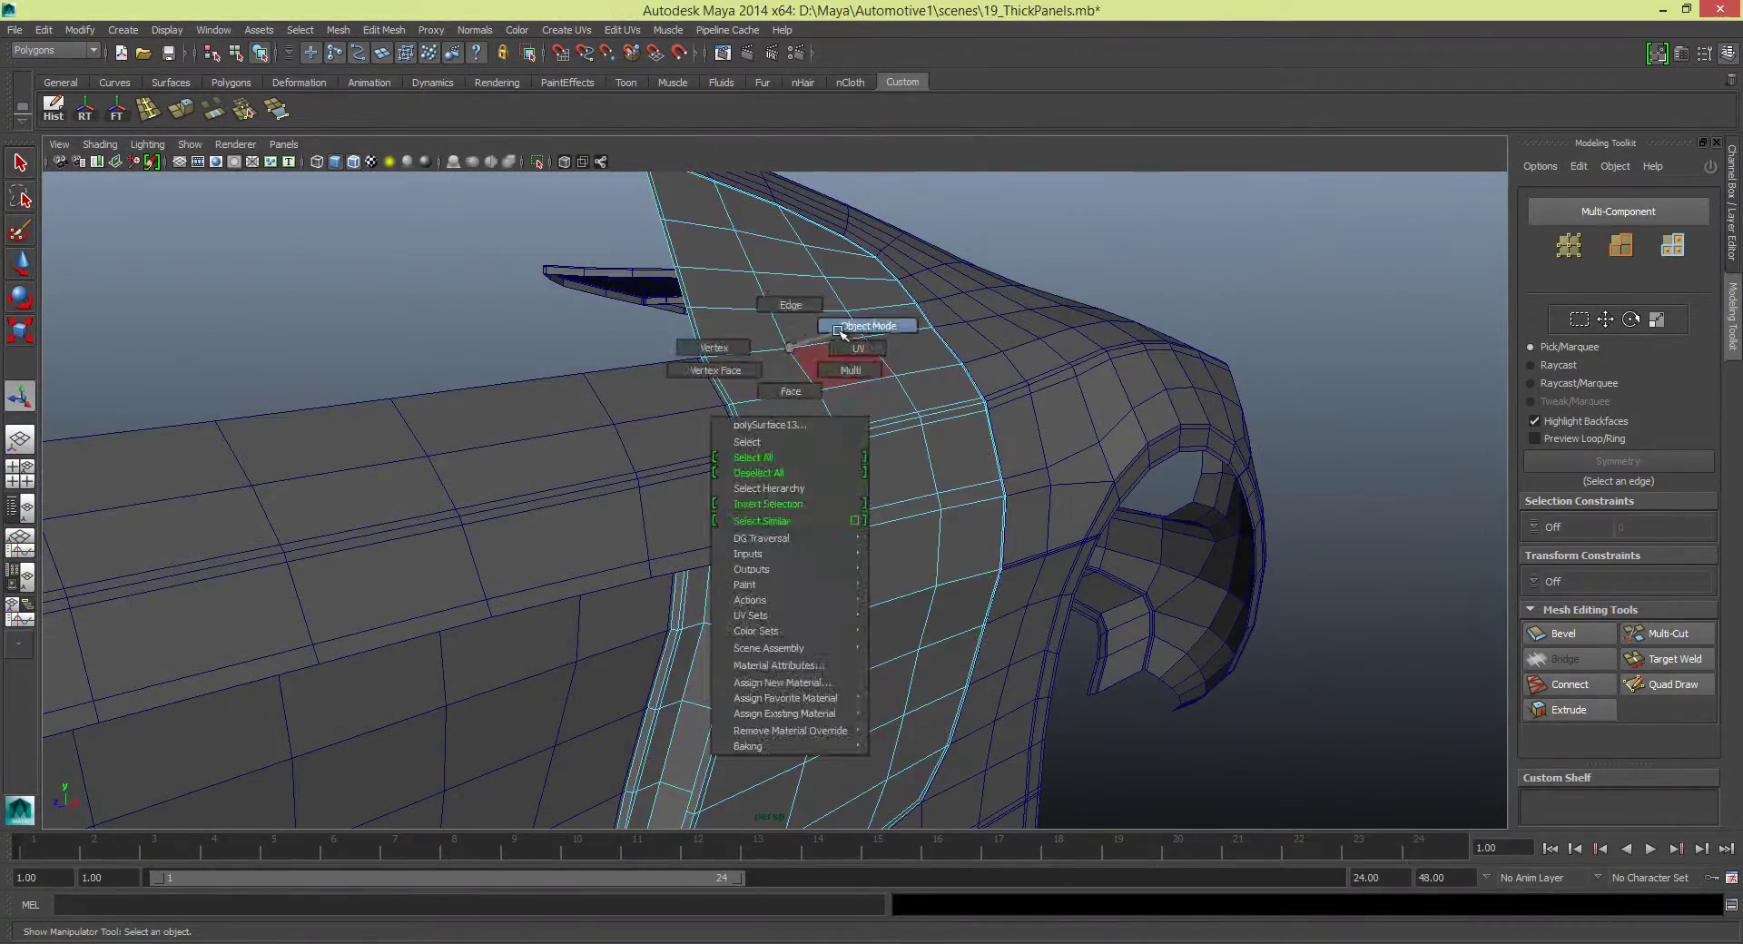
left_click(840, 328)
left_click_drag(840, 331, 825, 446, "alt")
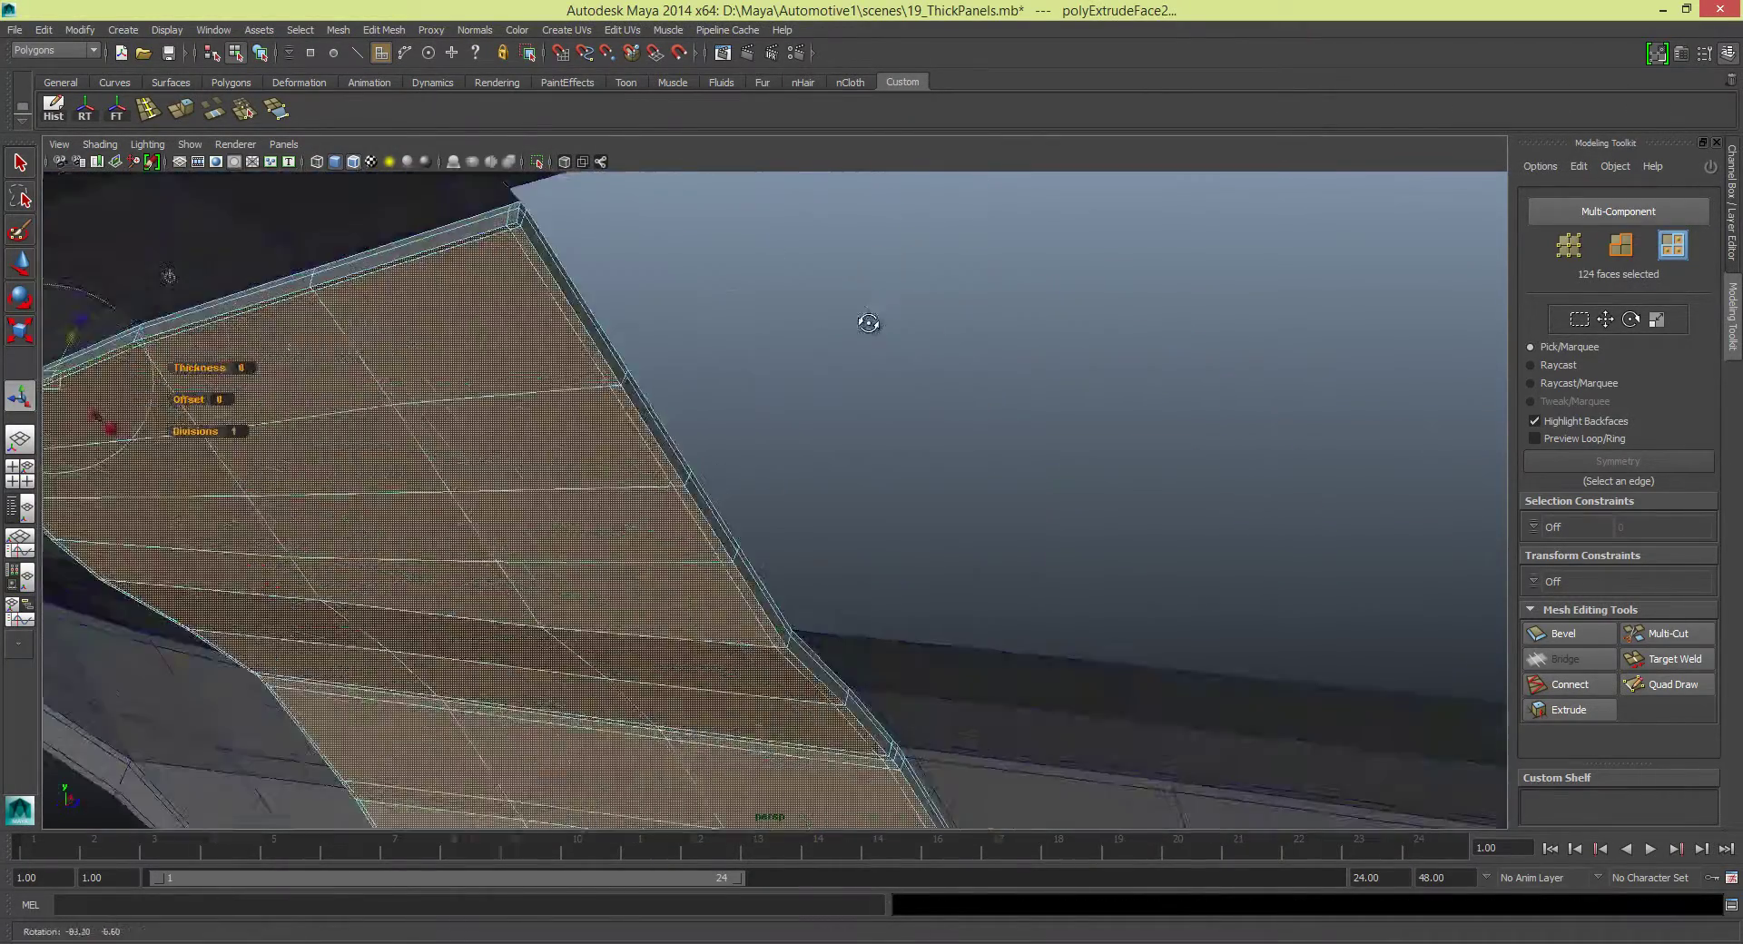
Complete the panel extrusion and display the model shaded
mouse_move(868, 323)
left_mouse_down("alt")
mouse_move(789, 451)
mouse_move(759, 432)
mouse_move(726, 544)
mouse_move(944, 653)
mouse_move(886, 416)
mouse_move(1011, 478)
left_mouse_up("alt")
key("F8")
scroll(923, 427, "up", 3)
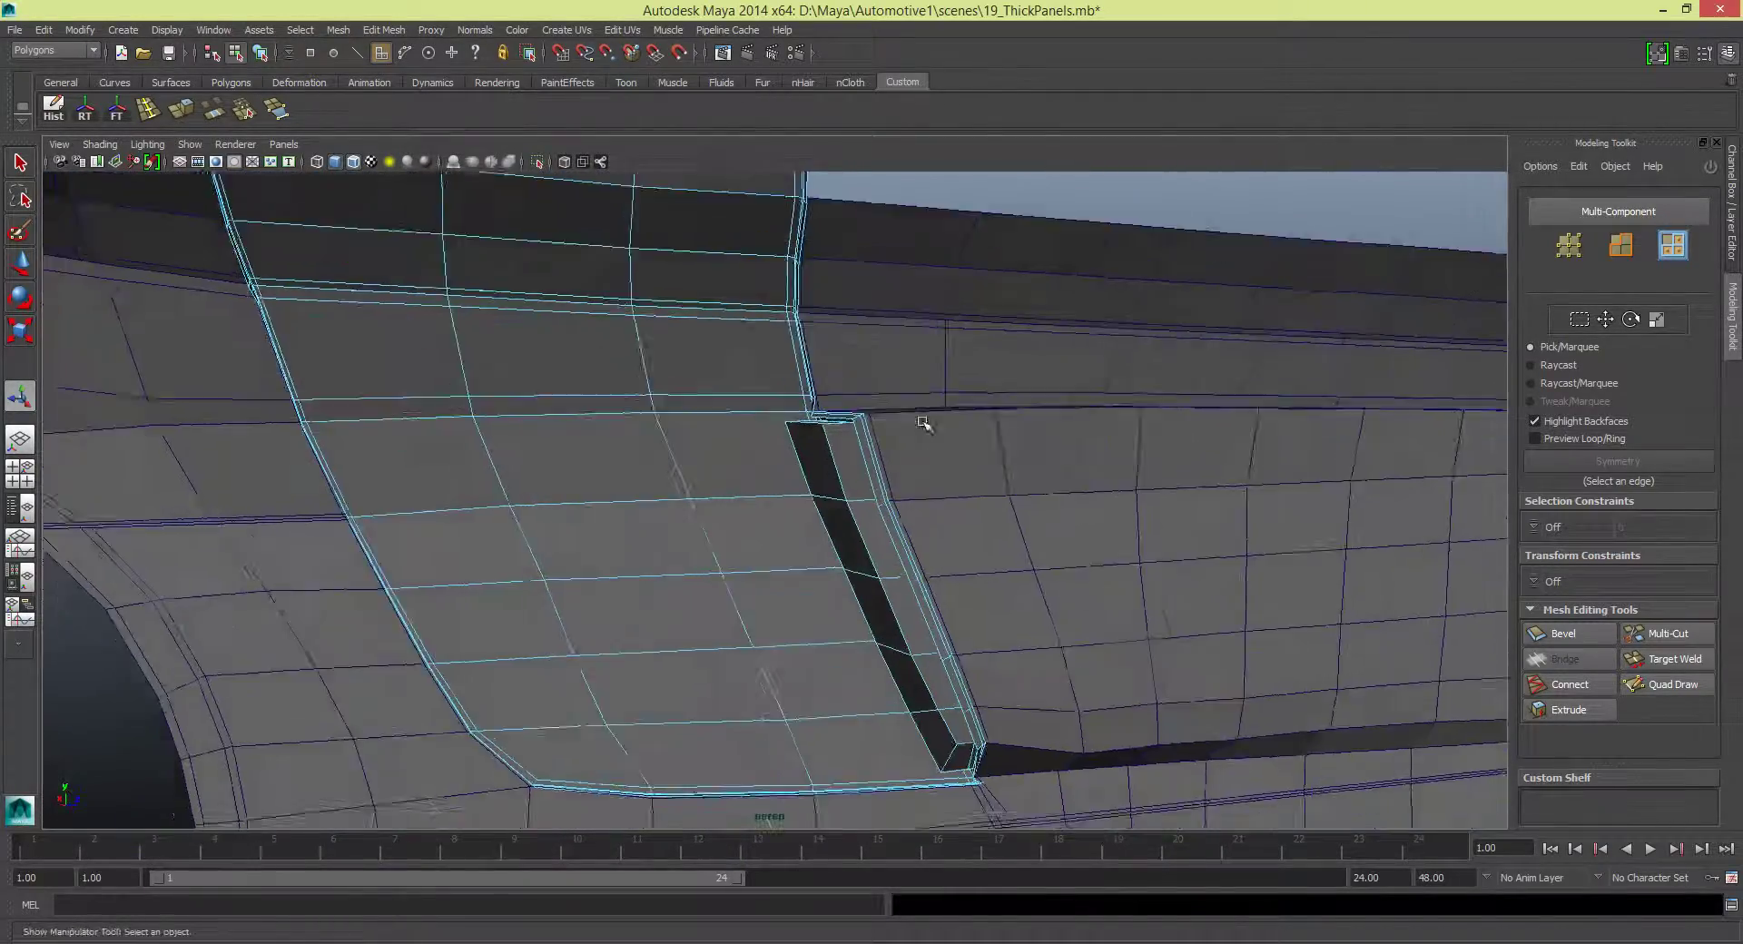
scroll(834, 419, "up", 3)
right_click(833, 419)
mouse_move(729, 375)
left_mouse_down("alt")
mouse_move(798, 385)
mouse_move(879, 482)
mouse_move(927, 428)
mouse_move(758, 533)
mouse_move(872, 510)
mouse_move(912, 470)
mouse_move(934, 400)
left_mouse_up("alt")
key("5")
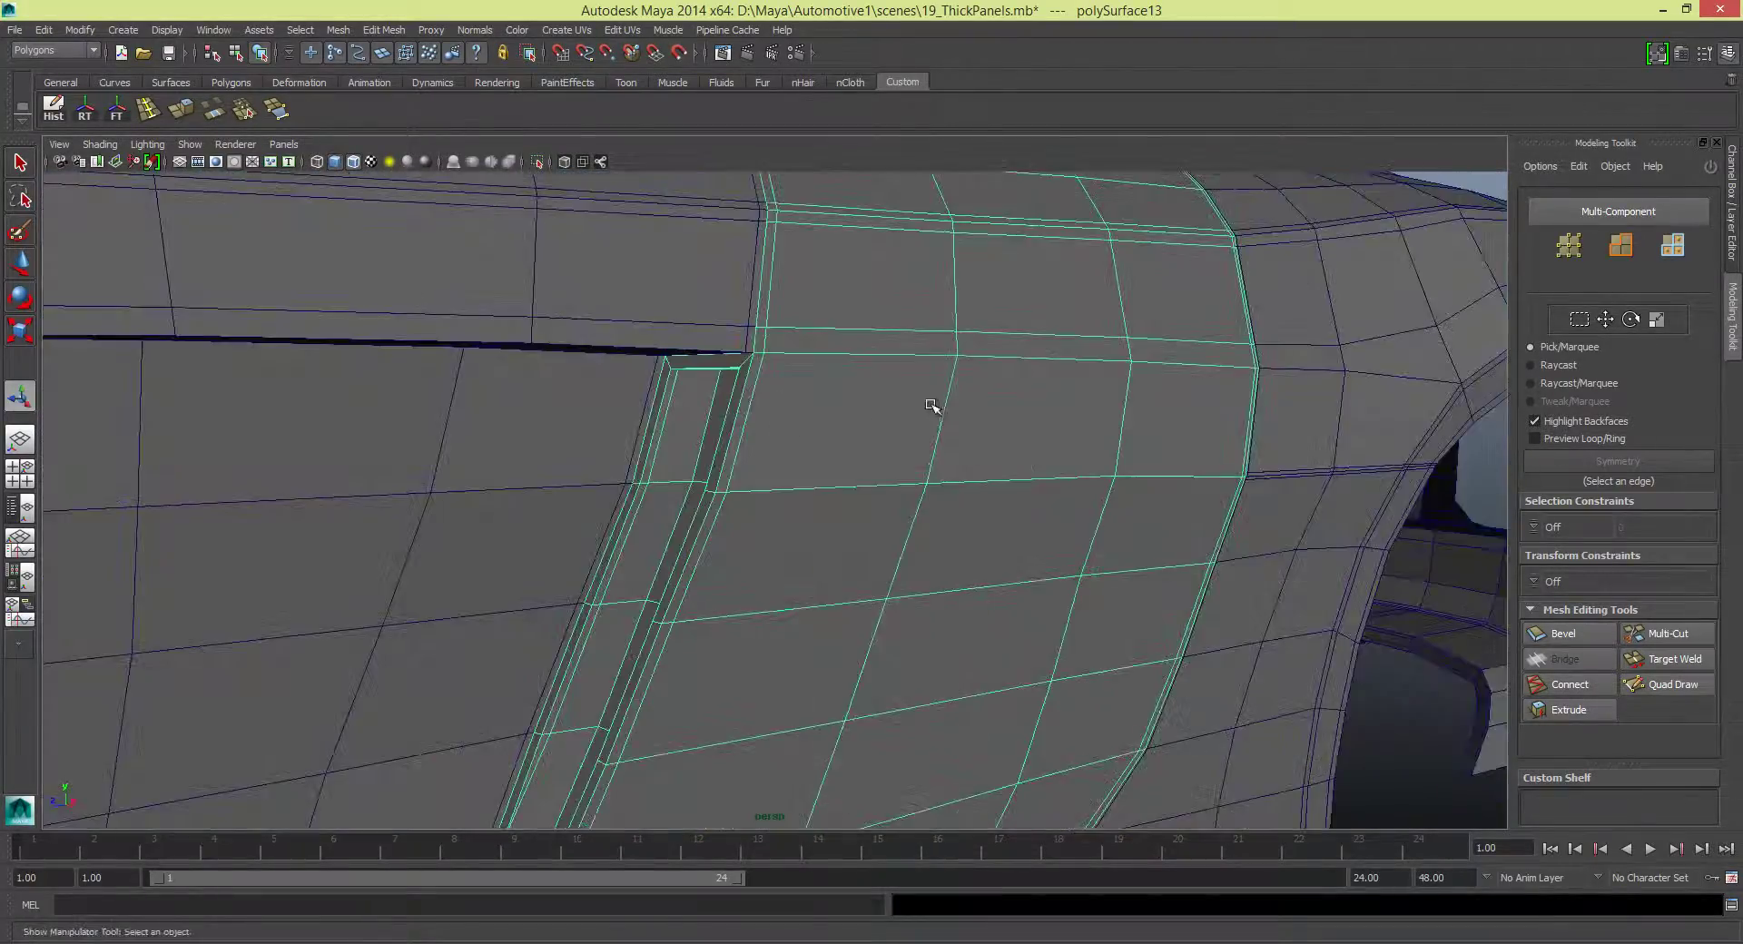
scroll(934, 400, "up", 2)
scroll(891, 412, "up", 5)
mouse_move(720, 413)
left_mouse_down("alt")
mouse_move(837, 377)
mouse_move(841, 533)
left_mouse_up("alt")
scroll(841, 533, "up", 3)
Preview the panel around the wheel smoothed, then turn smooth preview off
left_click(436, 182)
mouse_move(436, 182)
left_mouse_down("alt")
mouse_move(439, 409)
mouse_move(868, 575)
mouse_move(902, 448)
left_mouse_up("alt")
left_click(868, 575)
scroll(902, 448, "up", 3)
key("3")
mouse_move(686, 425)
left_mouse_down("alt")
mouse_move(751, 404)
mouse_move(777, 419)
mouse_move(765, 442)
left_mouse_up("alt")
left_click_drag(989, 415, 1018, 451, "alt")
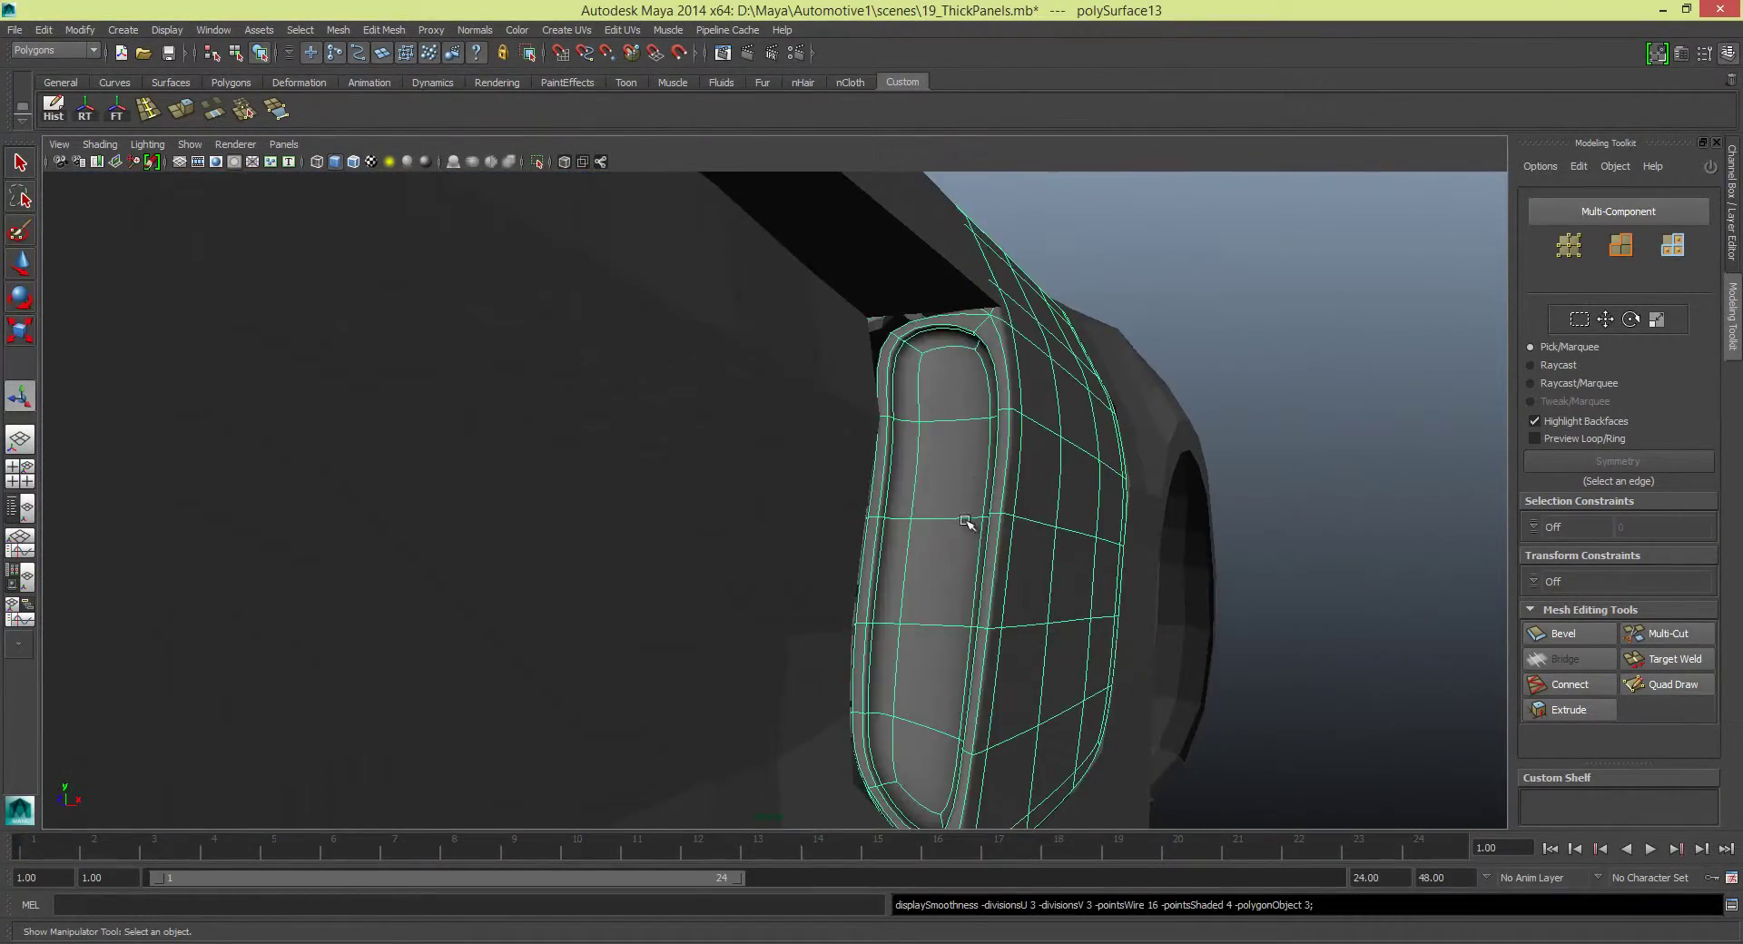
key("1")
mouse_move(965, 522)
left_mouse_down("alt")
mouse_move(917, 326)
mouse_move(814, 466)
mouse_move(781, 427)
left_mouse_up("alt")
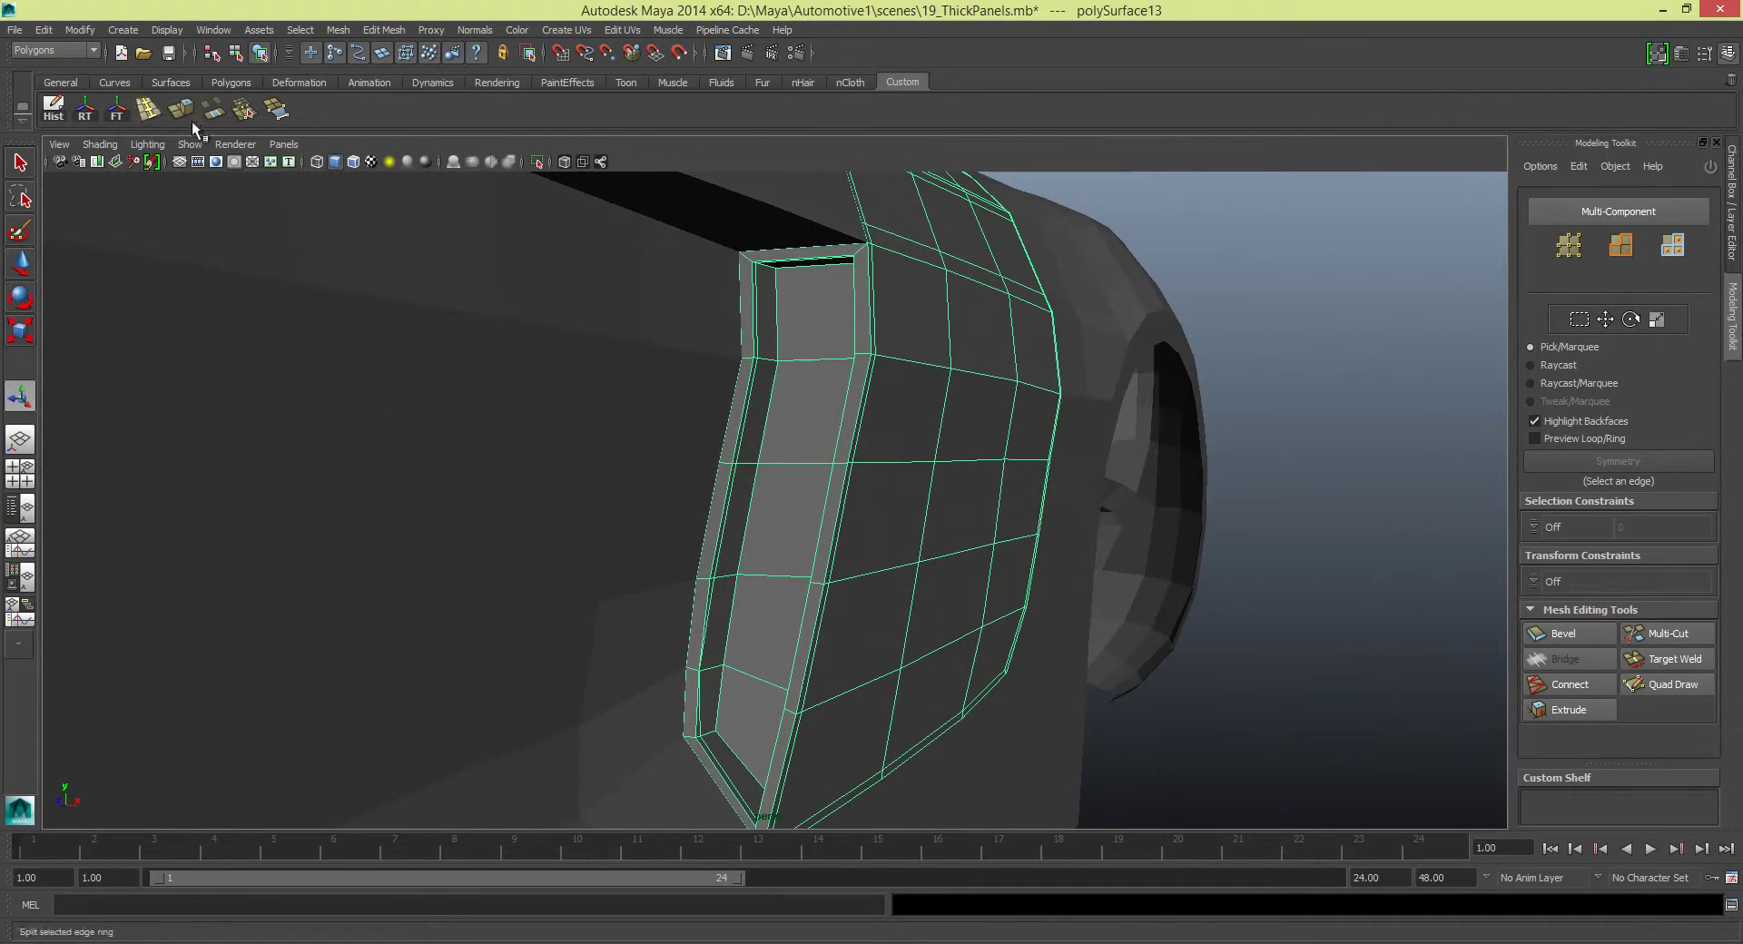
Insert an edge loop on the intake panel, deselect, and review it in smooth preview
left_click(192, 125)
left_click_drag(944, 343, 508, 217, "alt")
left_click(263, 55)
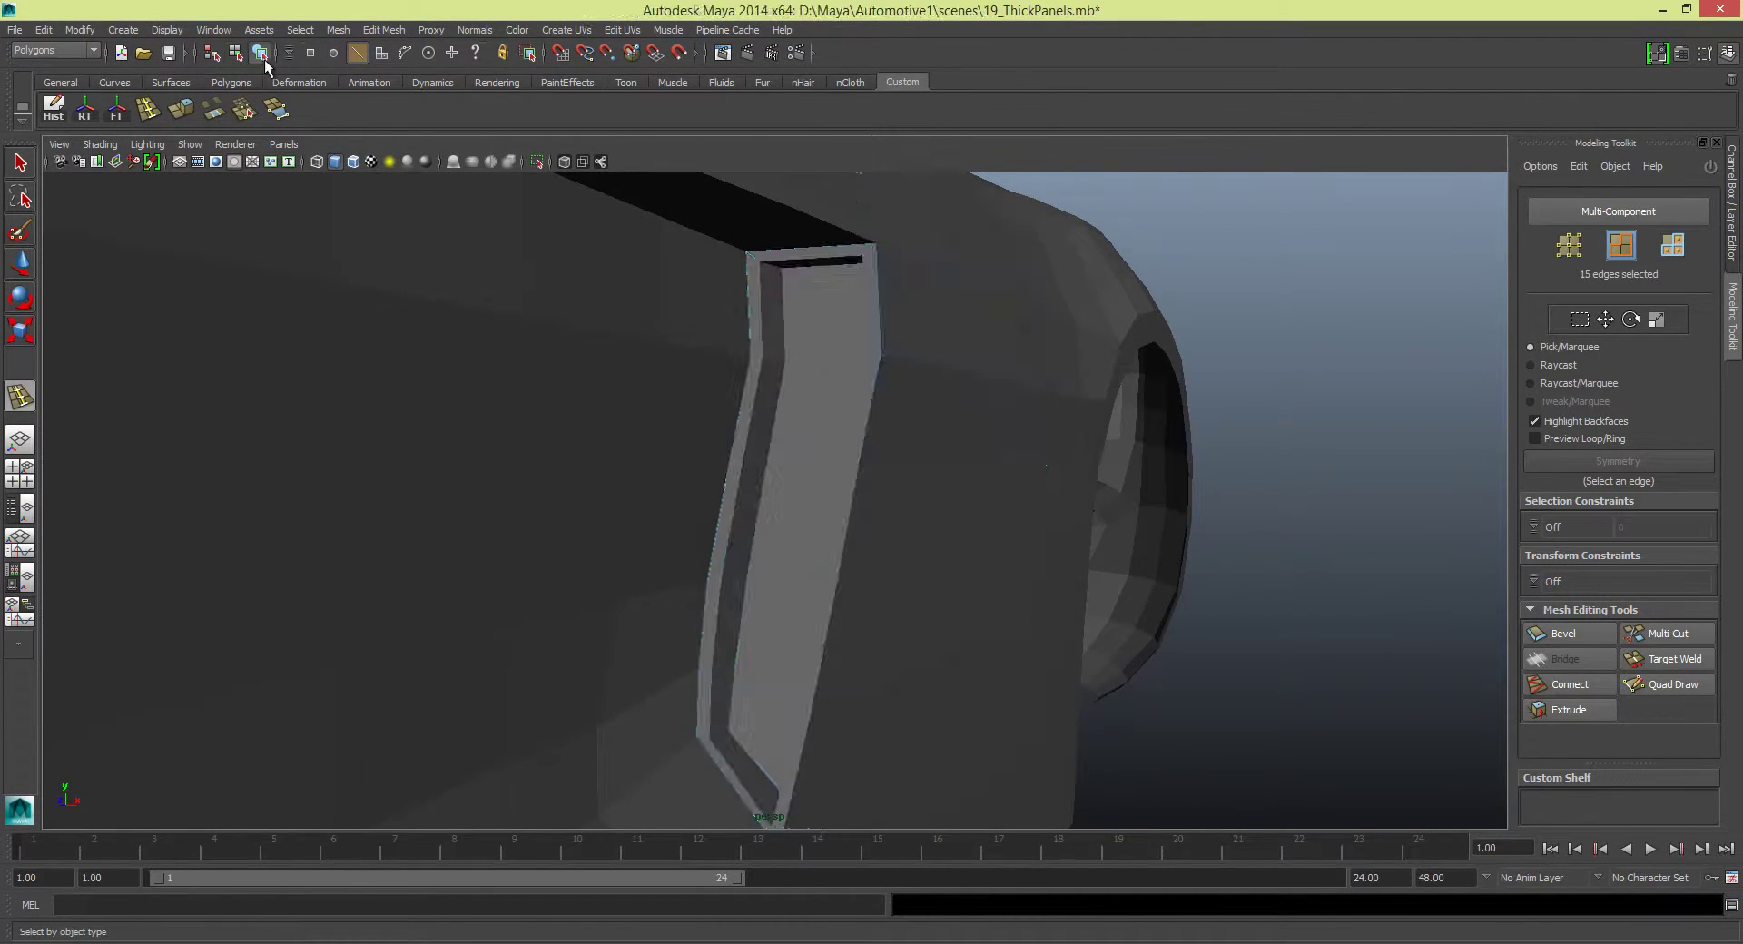
key("3")
mouse_move(1137, 400)
left_mouse_down("alt")
mouse_move(728, 392)
mouse_move(1073, 399)
mouse_move(872, 381)
mouse_move(918, 339)
mouse_move(1258, 519)
mouse_move(1216, 503)
mouse_move(868, 551)
mouse_move(686, 477)
mouse_move(619, 368)
mouse_move(712, 439)
mouse_move(437, 410)
mouse_move(466, 409)
mouse_move(386, 287)
left_mouse_up("alt")
Show wireframe on shaded and add a support loop along the door panel's top
left_click(817, 490)
left_click(353, 165)
left_click(437, 410)
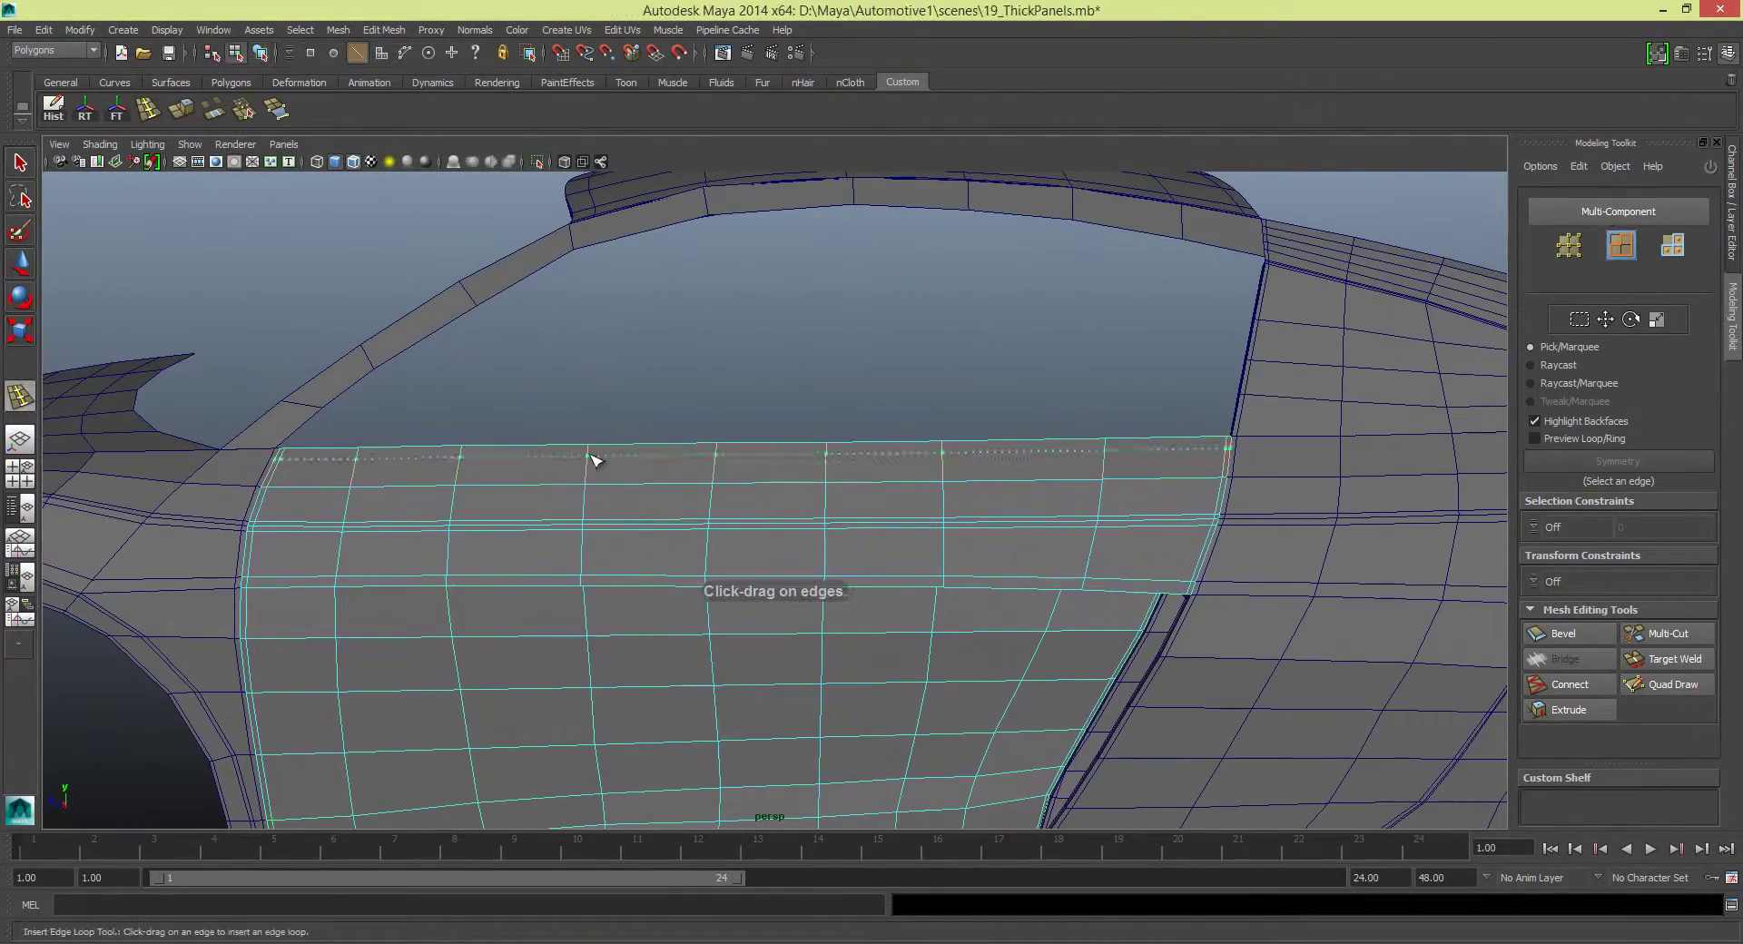
left_click(599, 454)
mouse_move(599, 454)
left_mouse_down("alt")
mouse_move(825, 474)
mouse_move(952, 545)
left_mouse_up("alt")
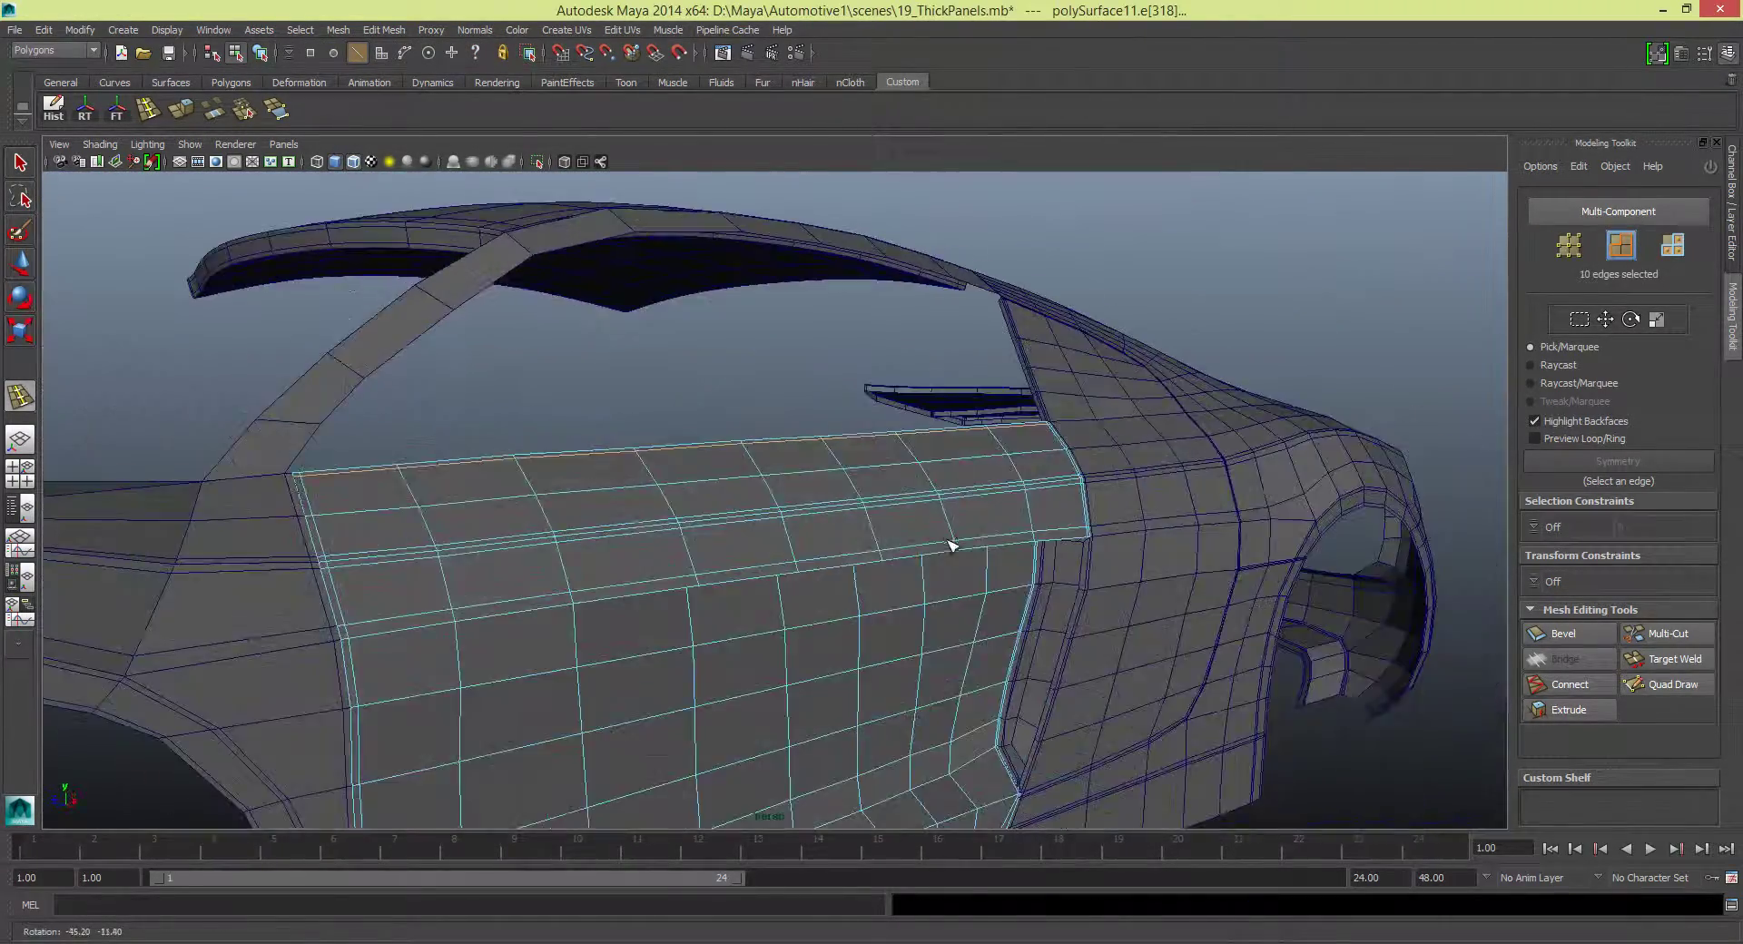
right_click_drag(721, 563, 757, 536)
mouse_move(757, 536)
left_mouse_down("alt")
mouse_move(903, 452)
mouse_move(994, 368)
mouse_move(908, 402)
mouse_move(949, 518)
mouse_move(962, 450)
mouse_move(903, 531)
left_mouse_up("alt")
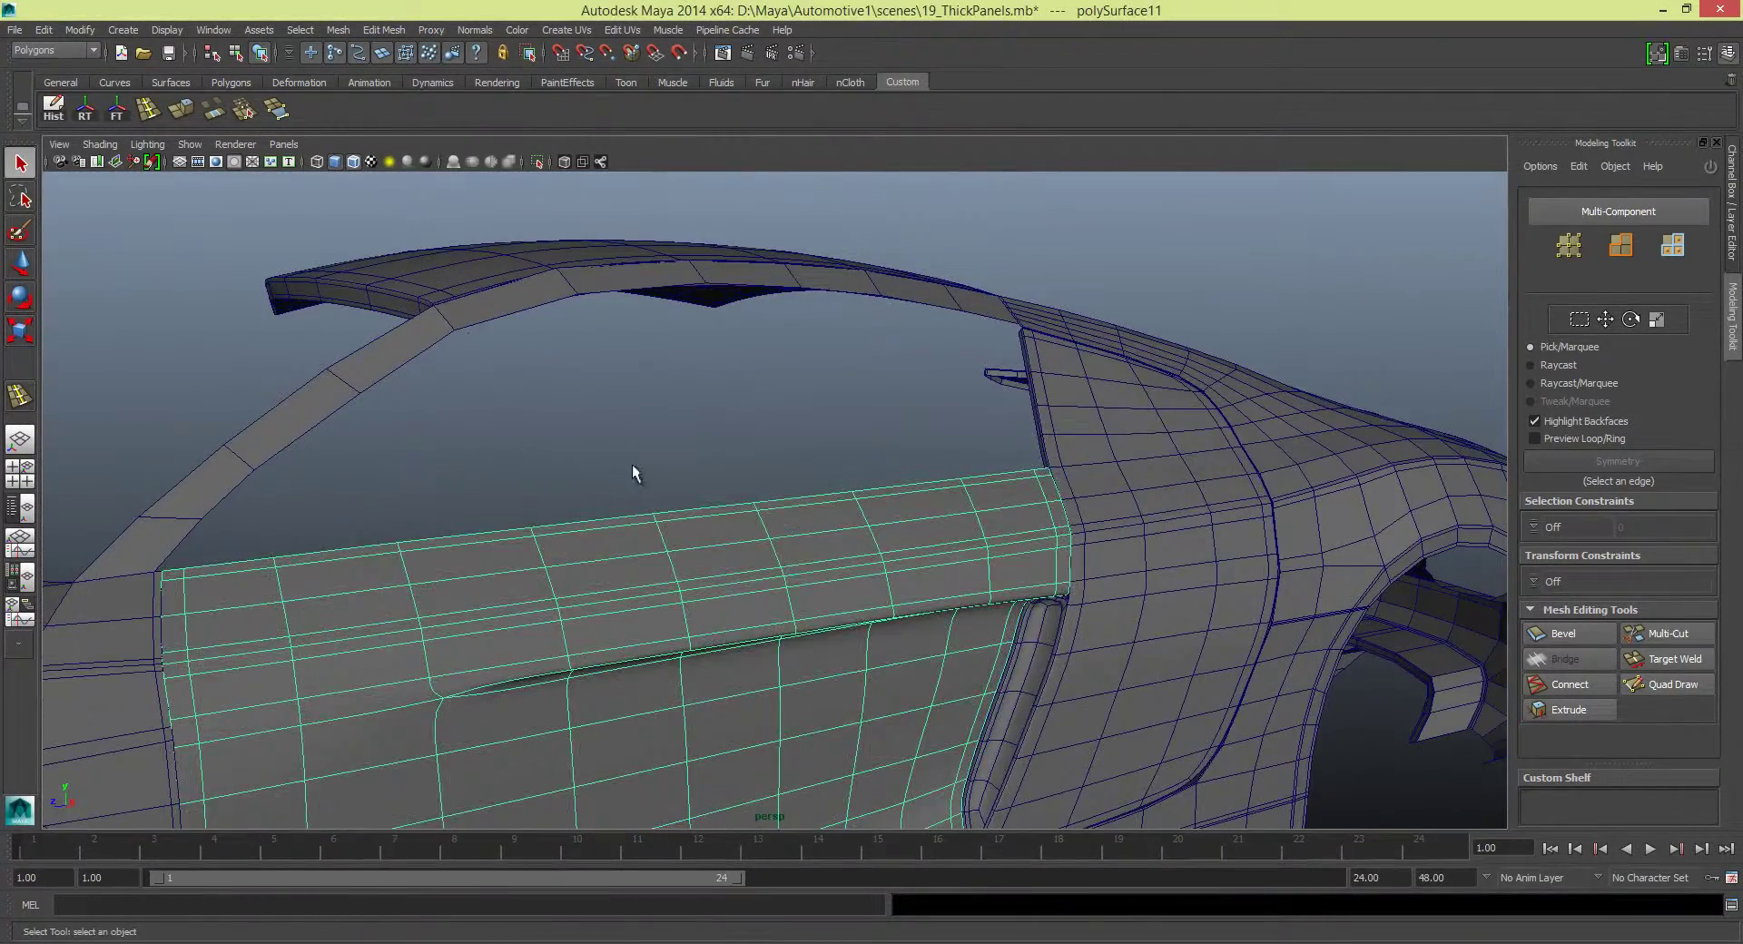
Extrude the door panel's faces to give it thickness
left_click(1108, 454)
mouse_move(918, 469)
left_mouse_down("alt")
mouse_move(898, 497)
mouse_move(934, 485)
mouse_move(960, 555)
mouse_move(980, 525)
mouse_move(766, 493)
mouse_move(835, 477)
left_mouse_up("alt")
left_click(835, 477)
right_click(836, 476)
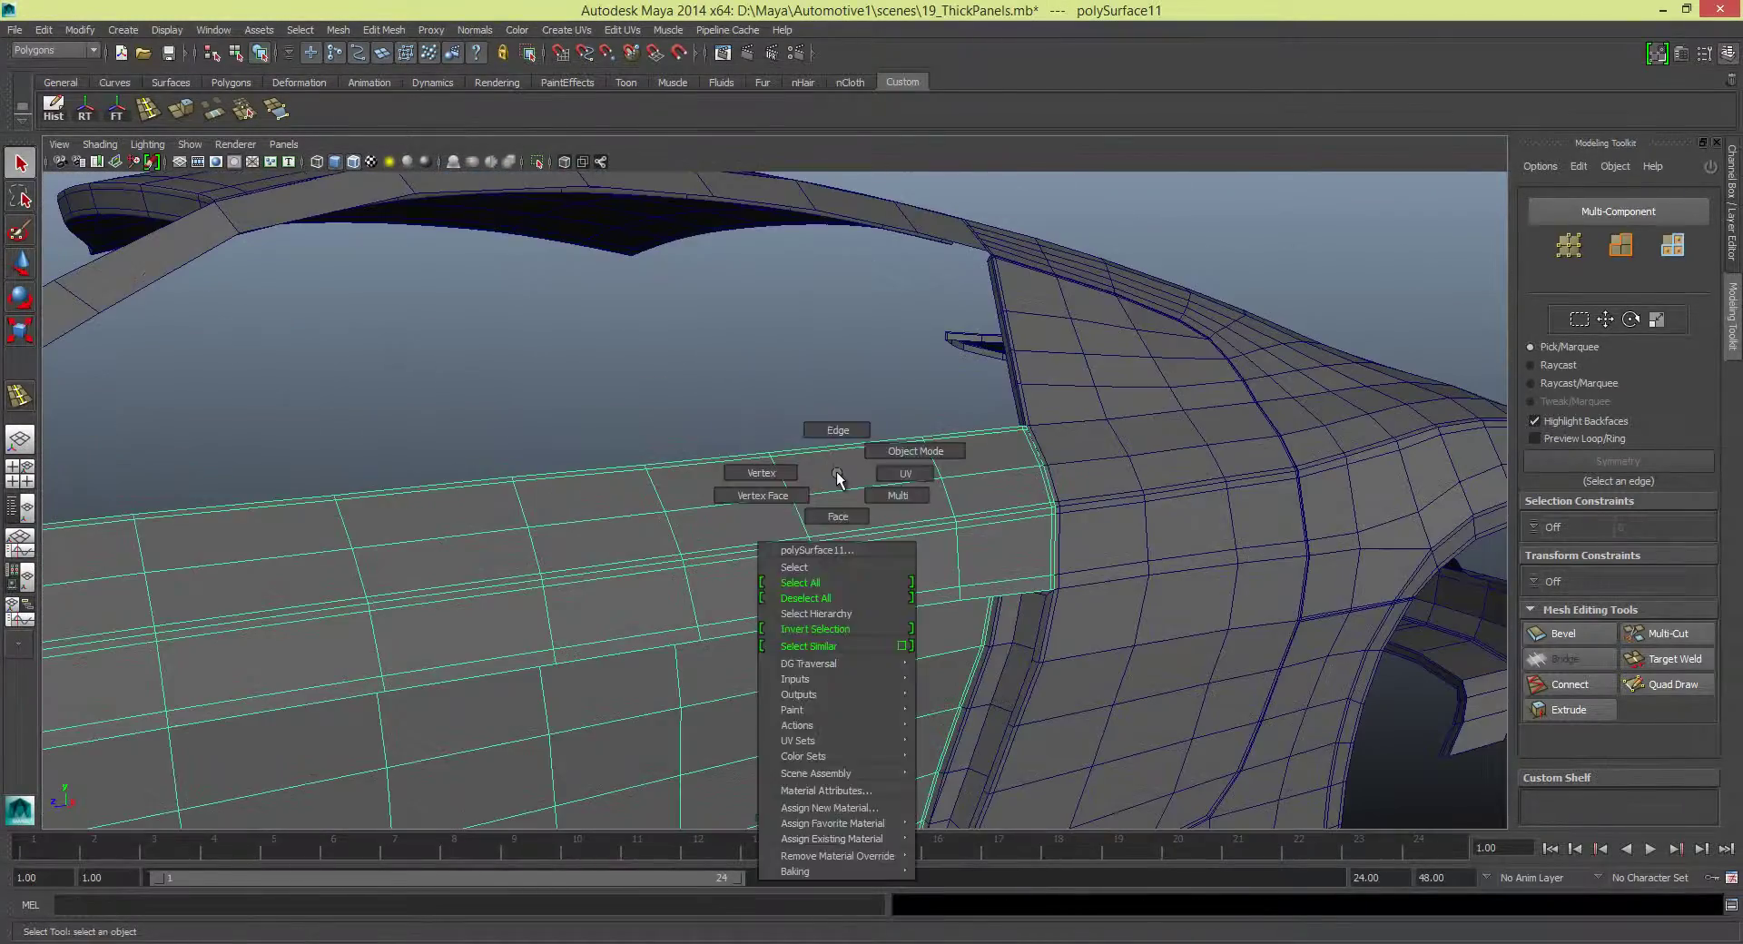
left_click(838, 516)
key("ctrl+e")
mouse_move(708, 440)
left_mouse_down("alt")
mouse_move(615, 597)
mouse_move(633, 540)
mouse_move(766, 552)
mouse_move(724, 510)
mouse_move(721, 470)
mouse_move(911, 602)
mouse_move(545, 451)
left_mouse_up("alt")
Add a support loop along the lower sill strip and extrude its faces for thickness
left_click(148, 109)
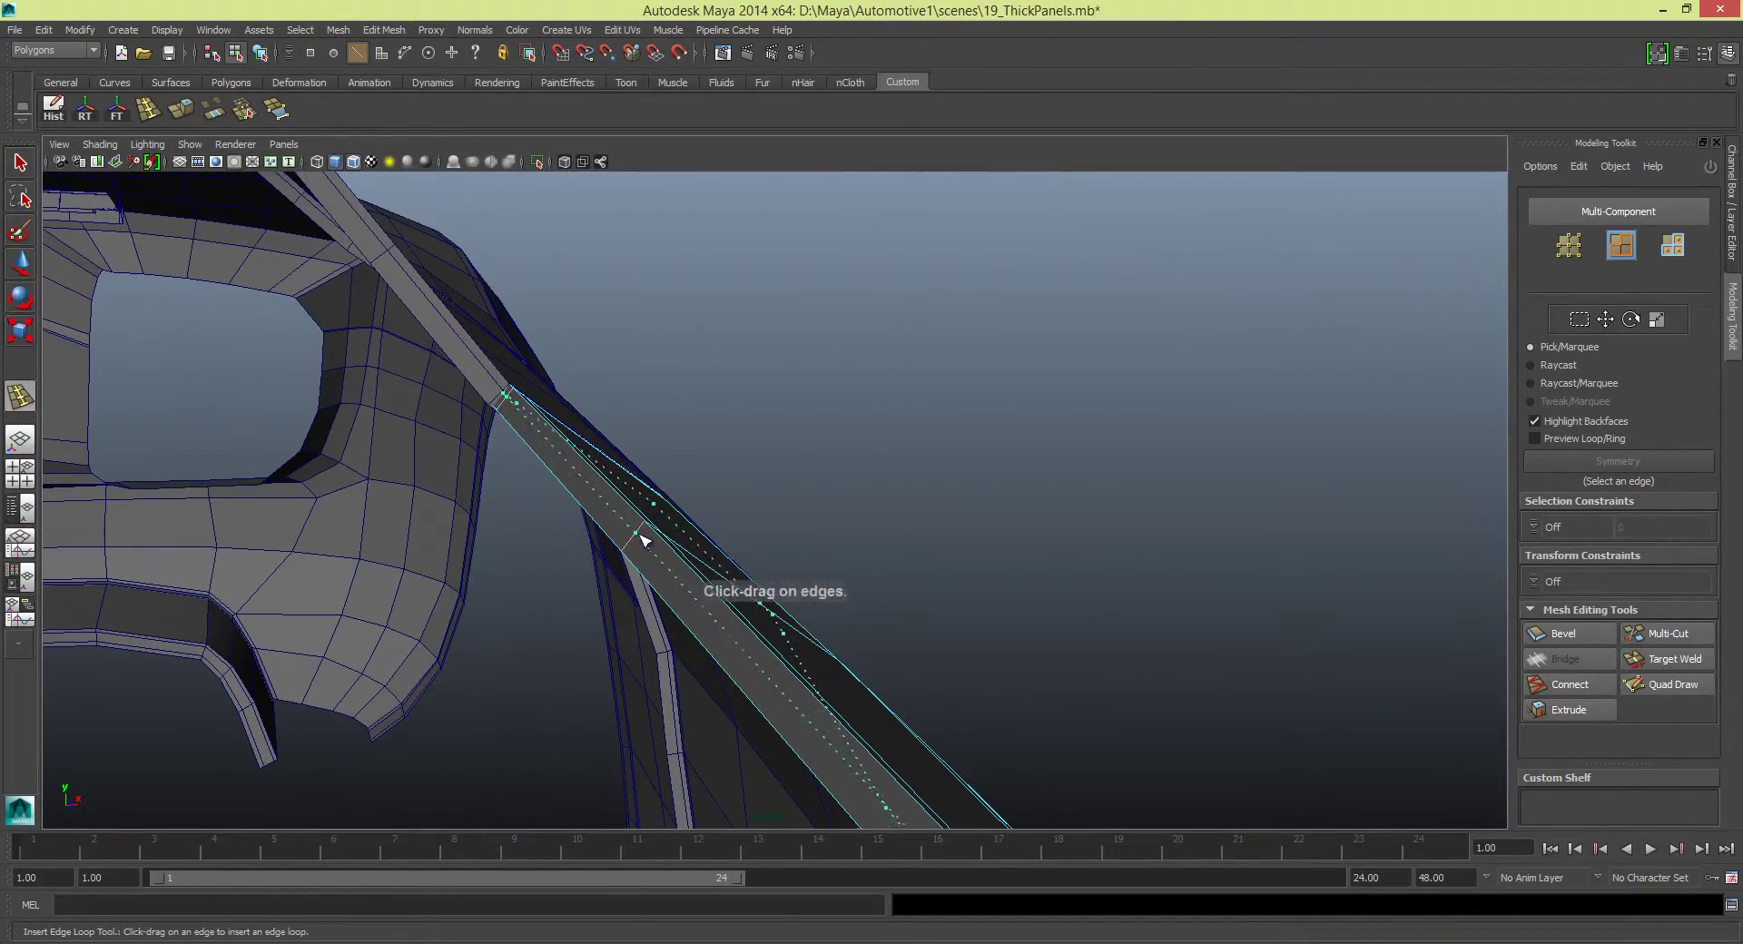
key("q")
key("F8")
mouse_move(479, 364)
left_mouse_down("alt")
mouse_move(654, 516)
mouse_move(790, 518)
mouse_move(771, 445)
mouse_move(661, 372)
mouse_move(828, 354)
mouse_move(532, 329)
mouse_move(822, 439)
mouse_move(982, 602)
mouse_move(867, 522)
mouse_move(852, 536)
mouse_move(1194, 505)
mouse_move(644, 426)
mouse_move(704, 287)
mouse_move(853, 355)
mouse_move(498, 447)
mouse_move(882, 470)
left_mouse_up("alt")
left_click(661, 366)
left_click(965, 576)
left_click(759, 455)
left_click(883, 581)
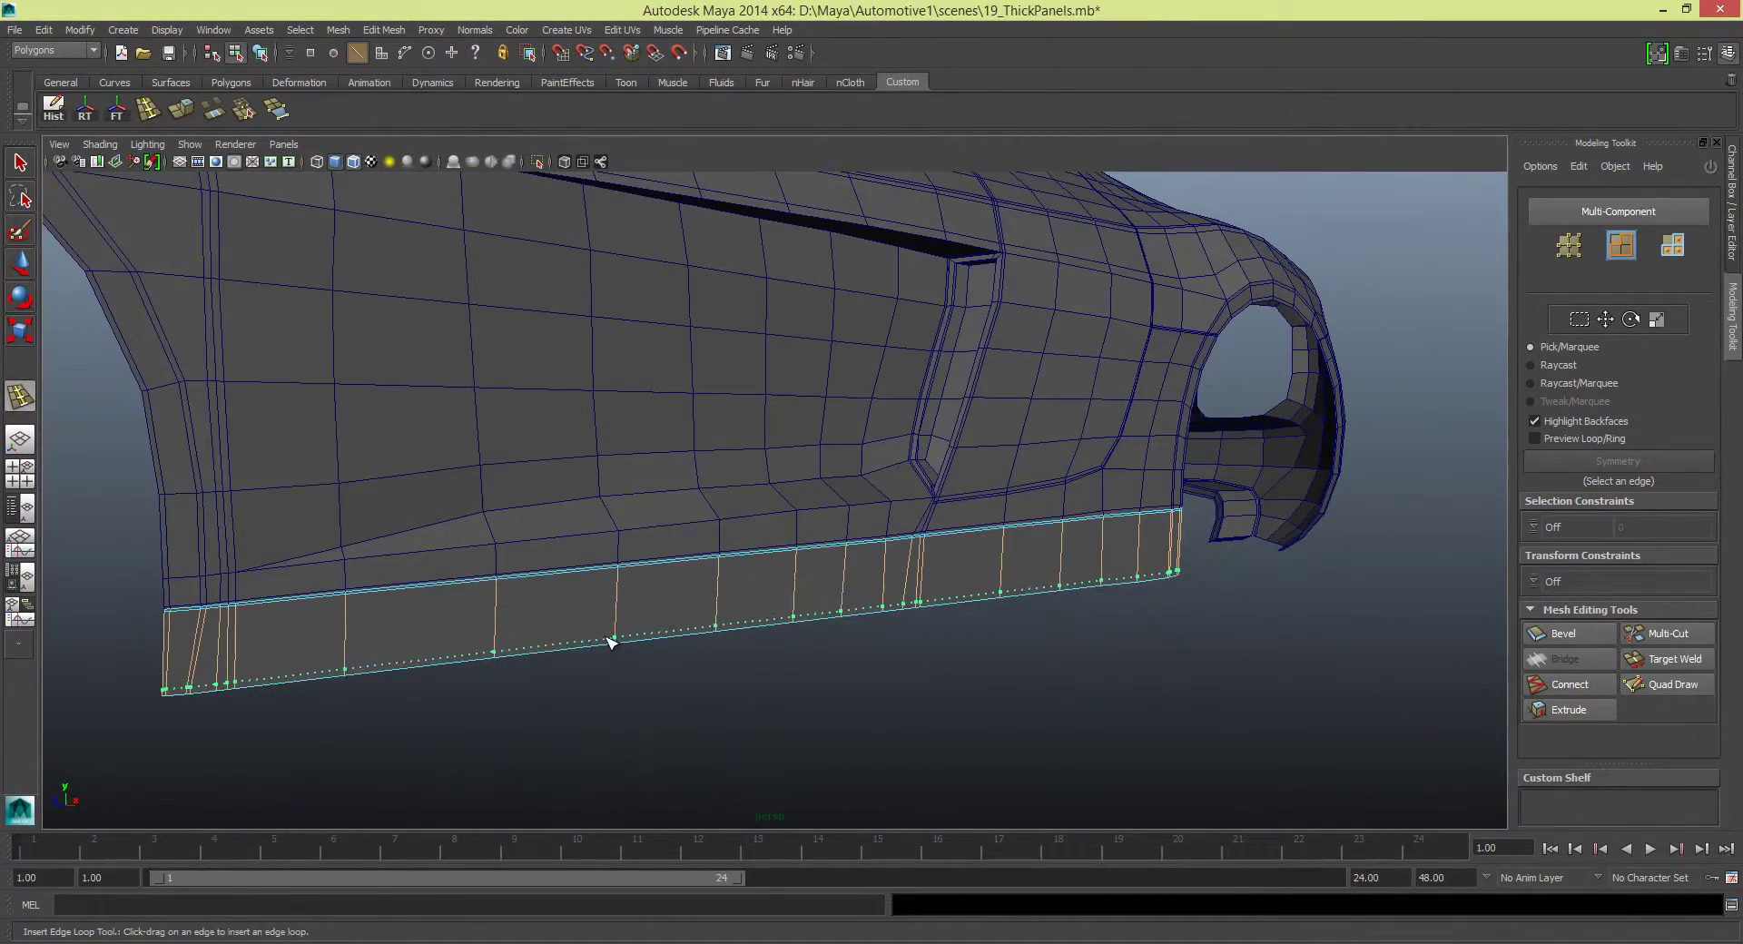
key("ctrl+F11")
key("ctrl+e")
mouse_move(724, 584)
left_mouse_down("alt")
mouse_move(844, 669)
mouse_move(1019, 613)
mouse_move(934, 435)
mouse_move(1252, 354)
mouse_move(1096, 517)
mouse_move(1098, 626)
left_mouse_up("alt")
left_click(1096, 516)
Convert the rear side panel to faces and extrude it for thickness
key("ctrl+F11")
key("ctrl+e")
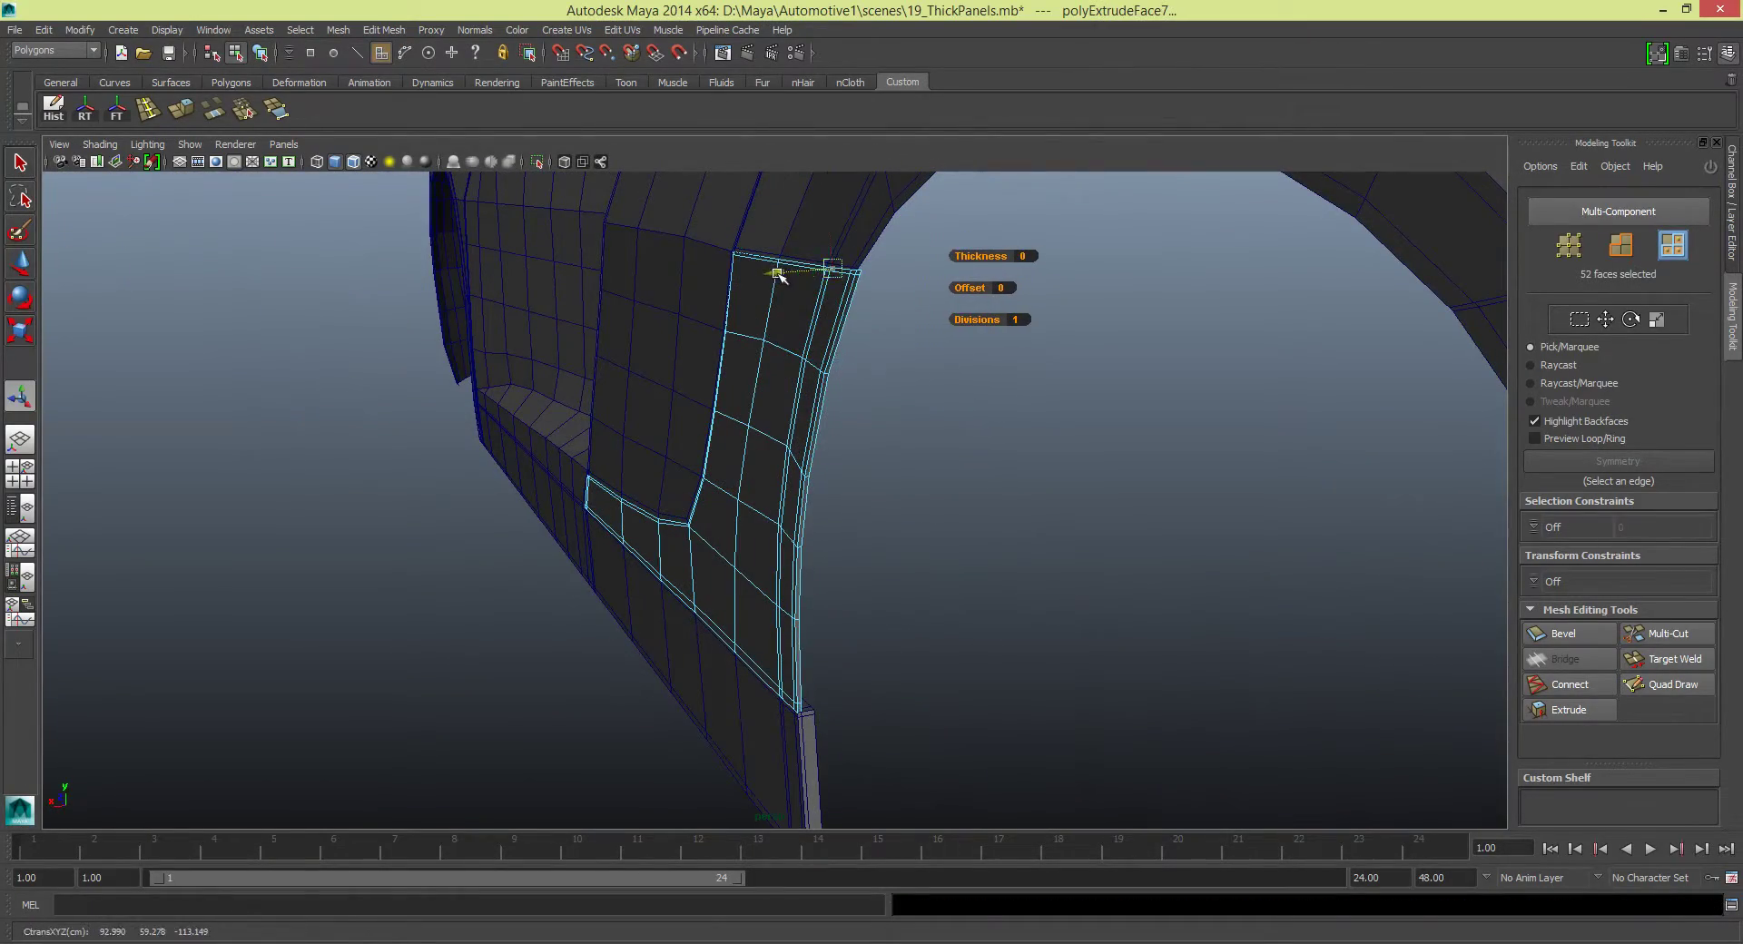
mouse_move(791, 272)
left_mouse_down("alt")
mouse_move(933, 357)
mouse_move(526, 400)
mouse_move(1295, 474)
left_mouse_up("alt")
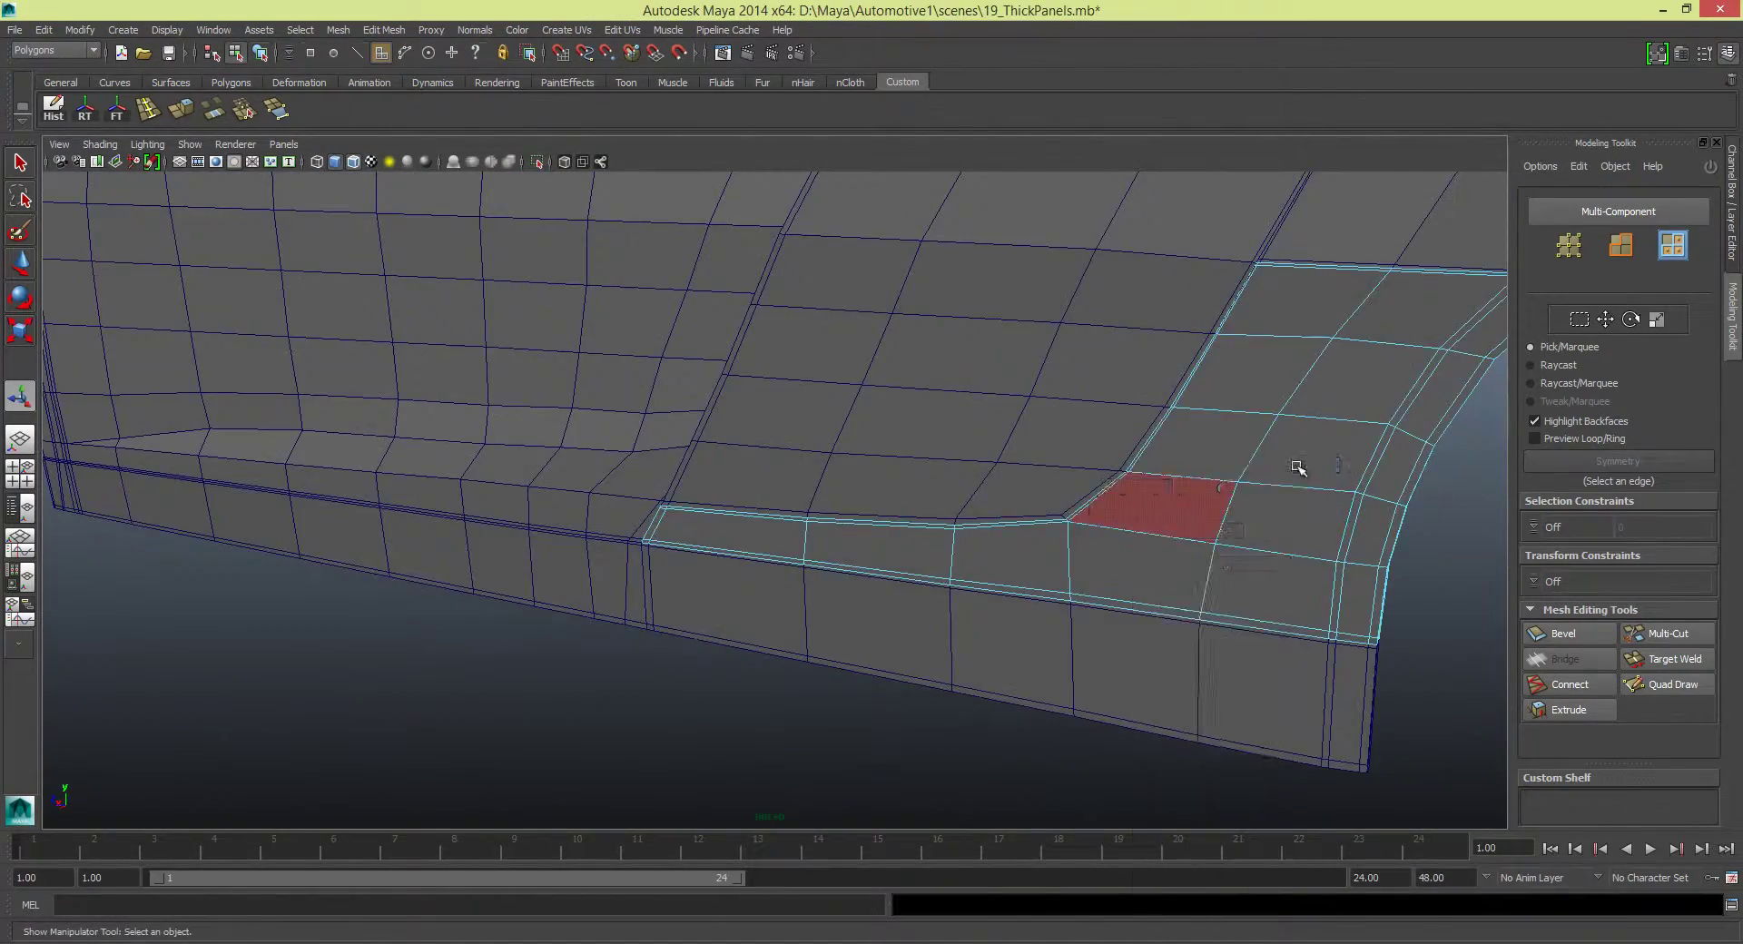
Review the intake and door panels, then bring up the Audi R8 reference photo
left_click(1062, 436)
mouse_move(1062, 436)
left_mouse_down("alt")
mouse_move(634, 543)
mouse_move(1031, 427)
mouse_move(986, 489)
mouse_move(934, 439)
mouse_move(1043, 444)
mouse_move(774, 428)
mouse_move(796, 435)
mouse_move(759, 571)
mouse_move(972, 599)
mouse_move(1020, 505)
mouse_move(895, 551)
mouse_move(681, 693)
left_mouse_up("alt")
left_click(972, 599)
left_click(734, 808)
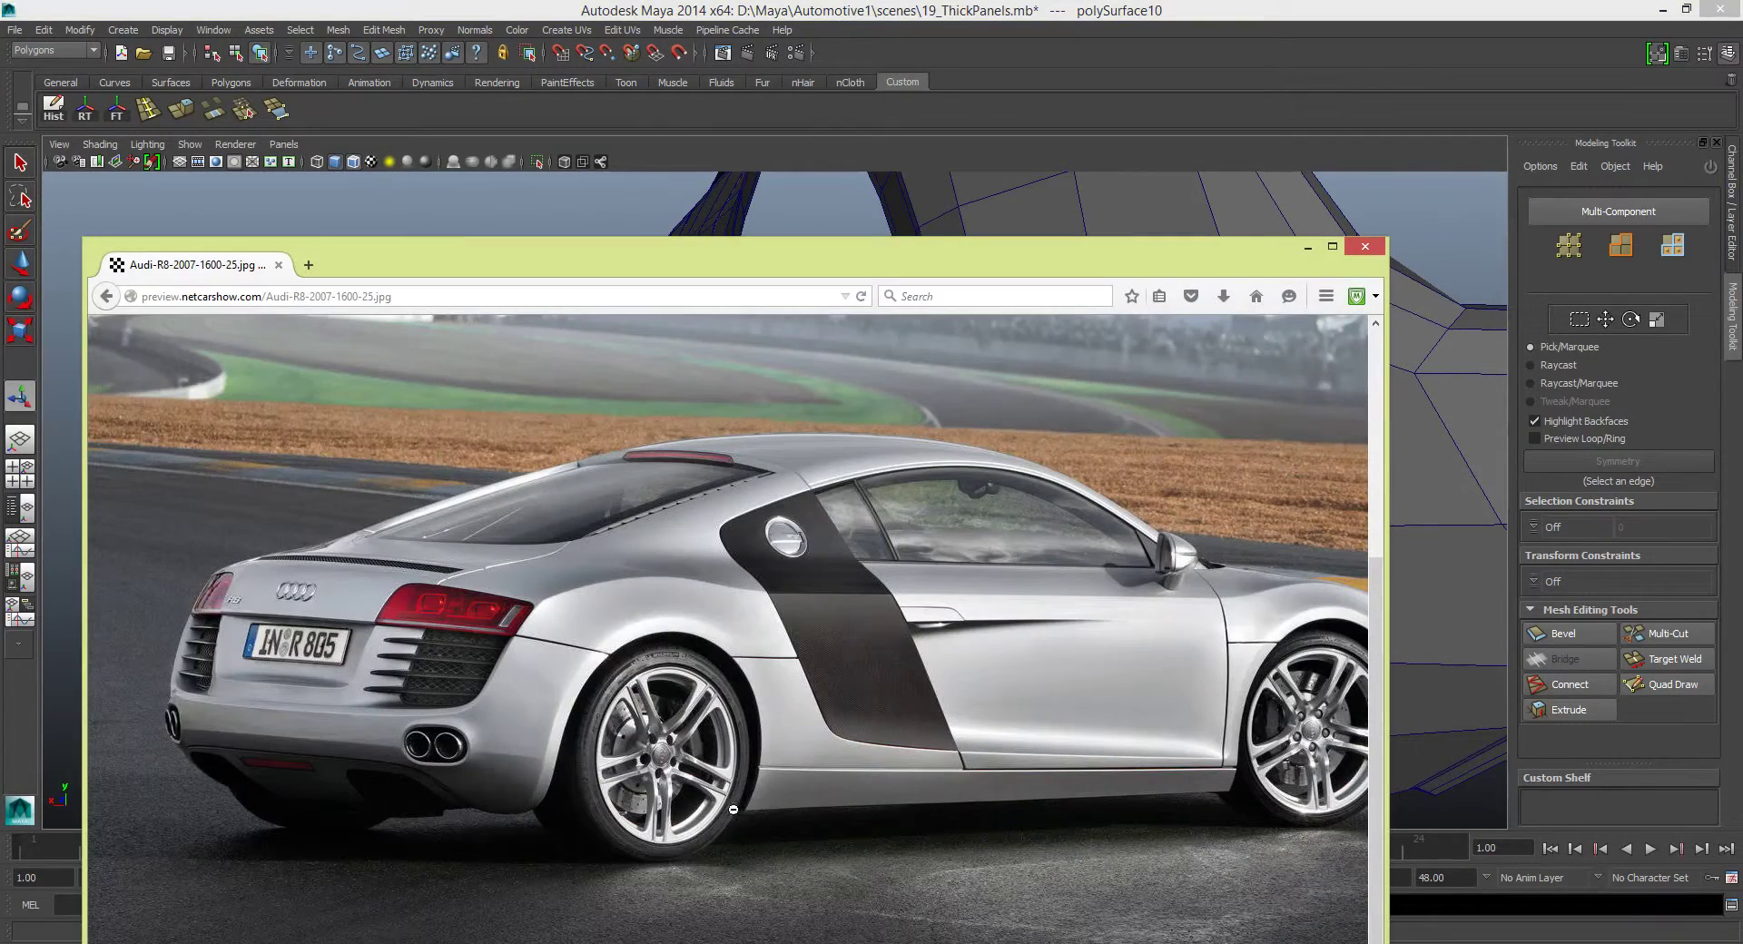
Select an edge loop on the lower sill and check the Move tool's Soft Selection settings
left_click(1307, 246)
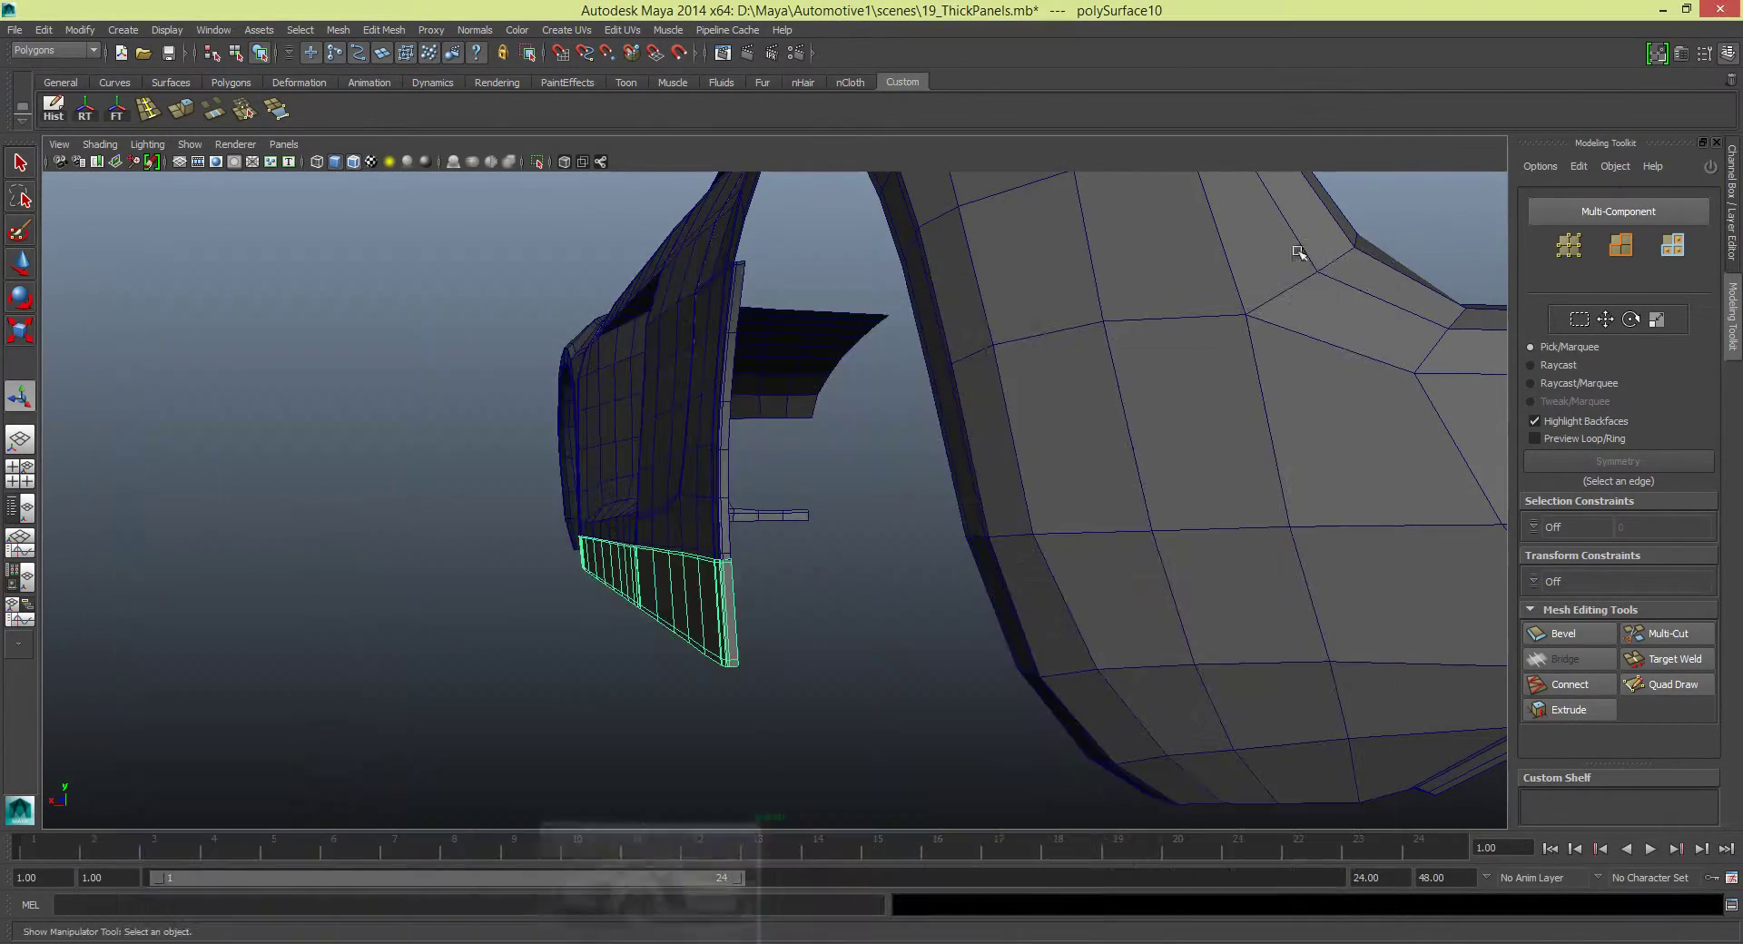
mouse_move(1299, 256)
left_mouse_down("alt")
mouse_move(685, 540)
mouse_move(591, 565)
mouse_move(653, 492)
mouse_move(581, 472)
left_mouse_up("alt")
key("F10")
double_click(571, 519)
key("w")
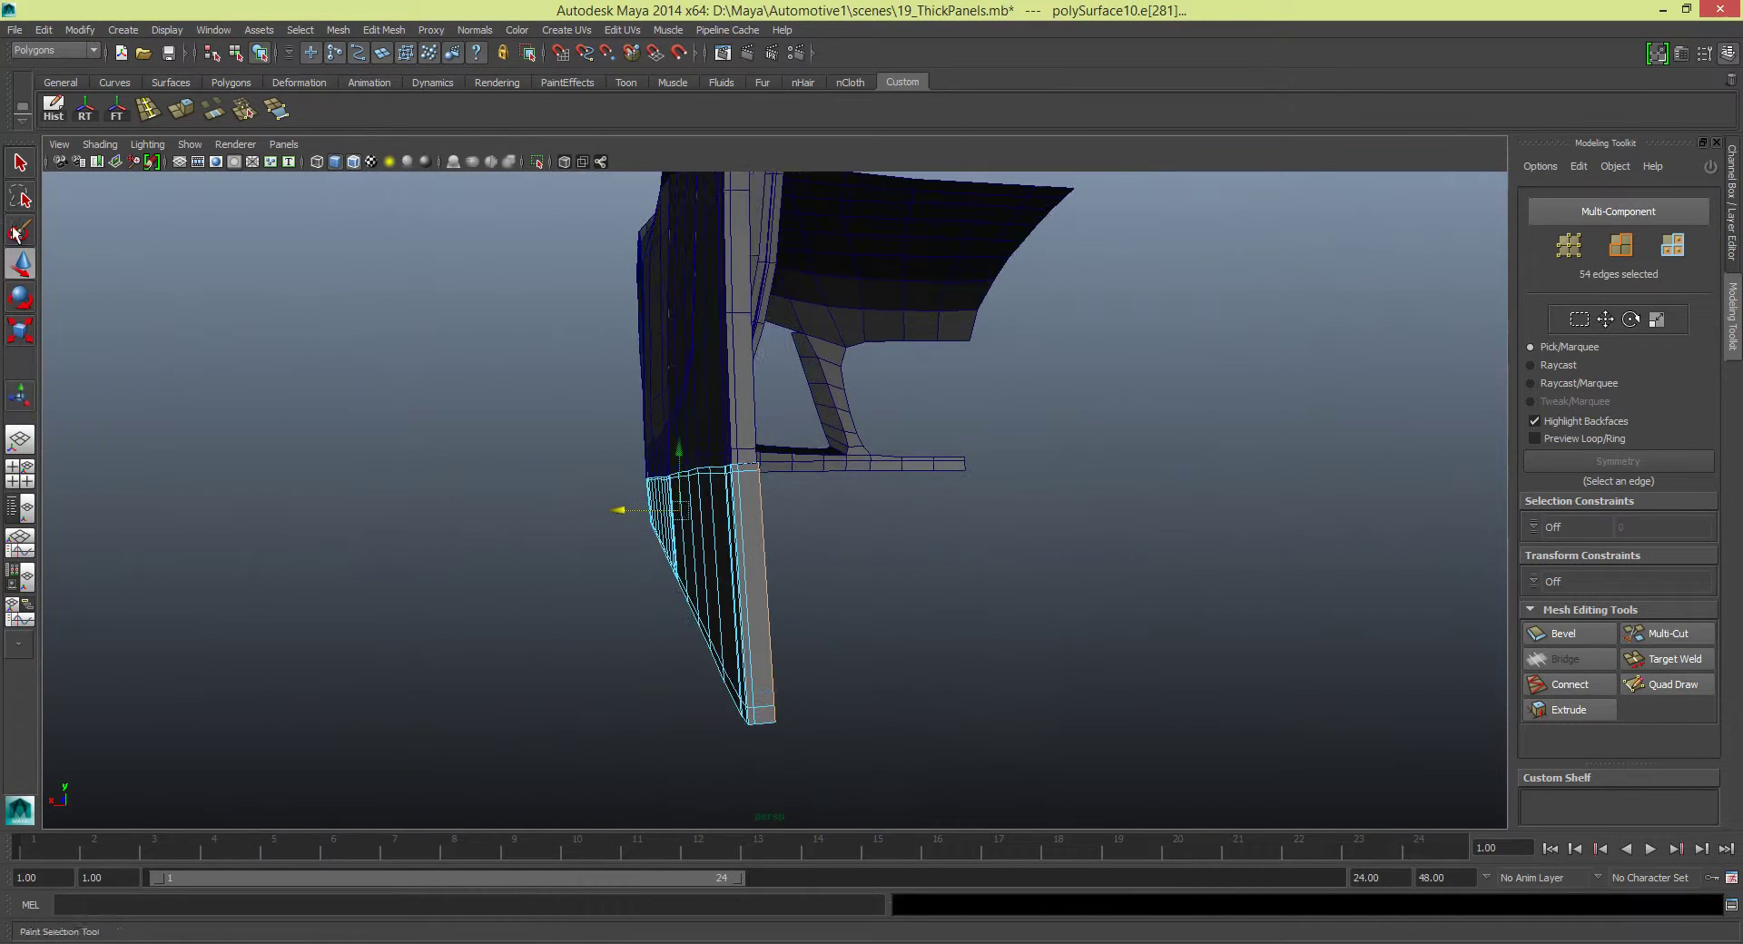
double_click(28, 260)
scroll(417, 318, "down", 3)
scroll(192, 407, "down", 3)
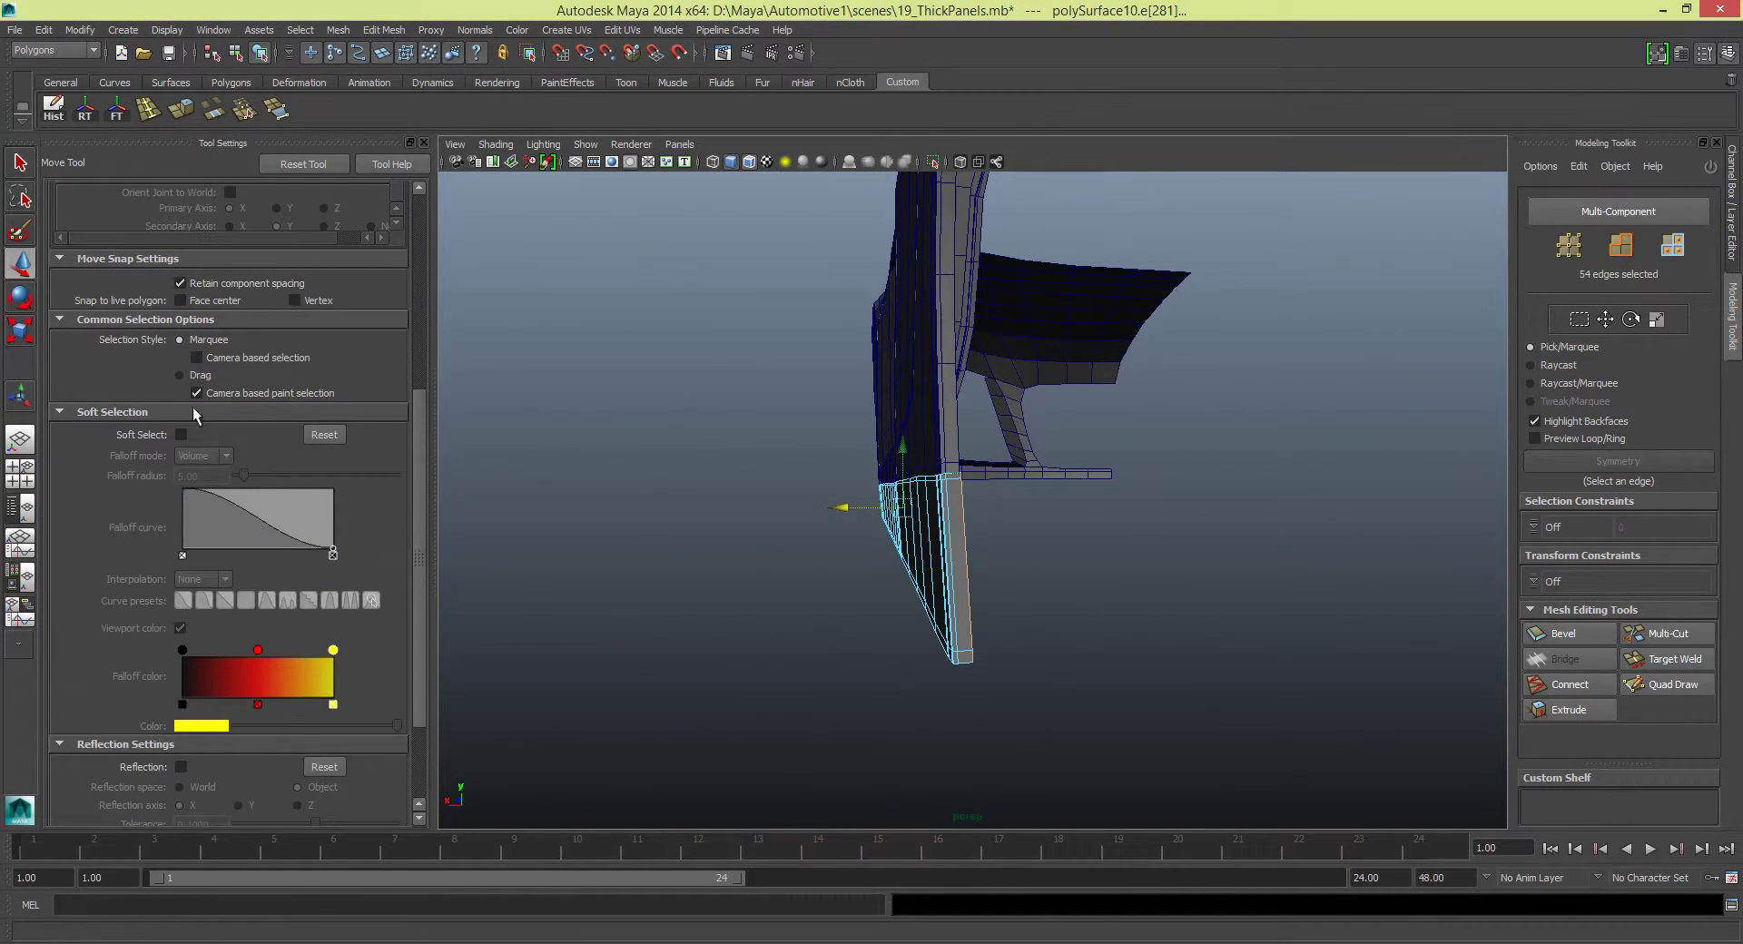
left_click(424, 142)
right_click(581, 487, "shift")
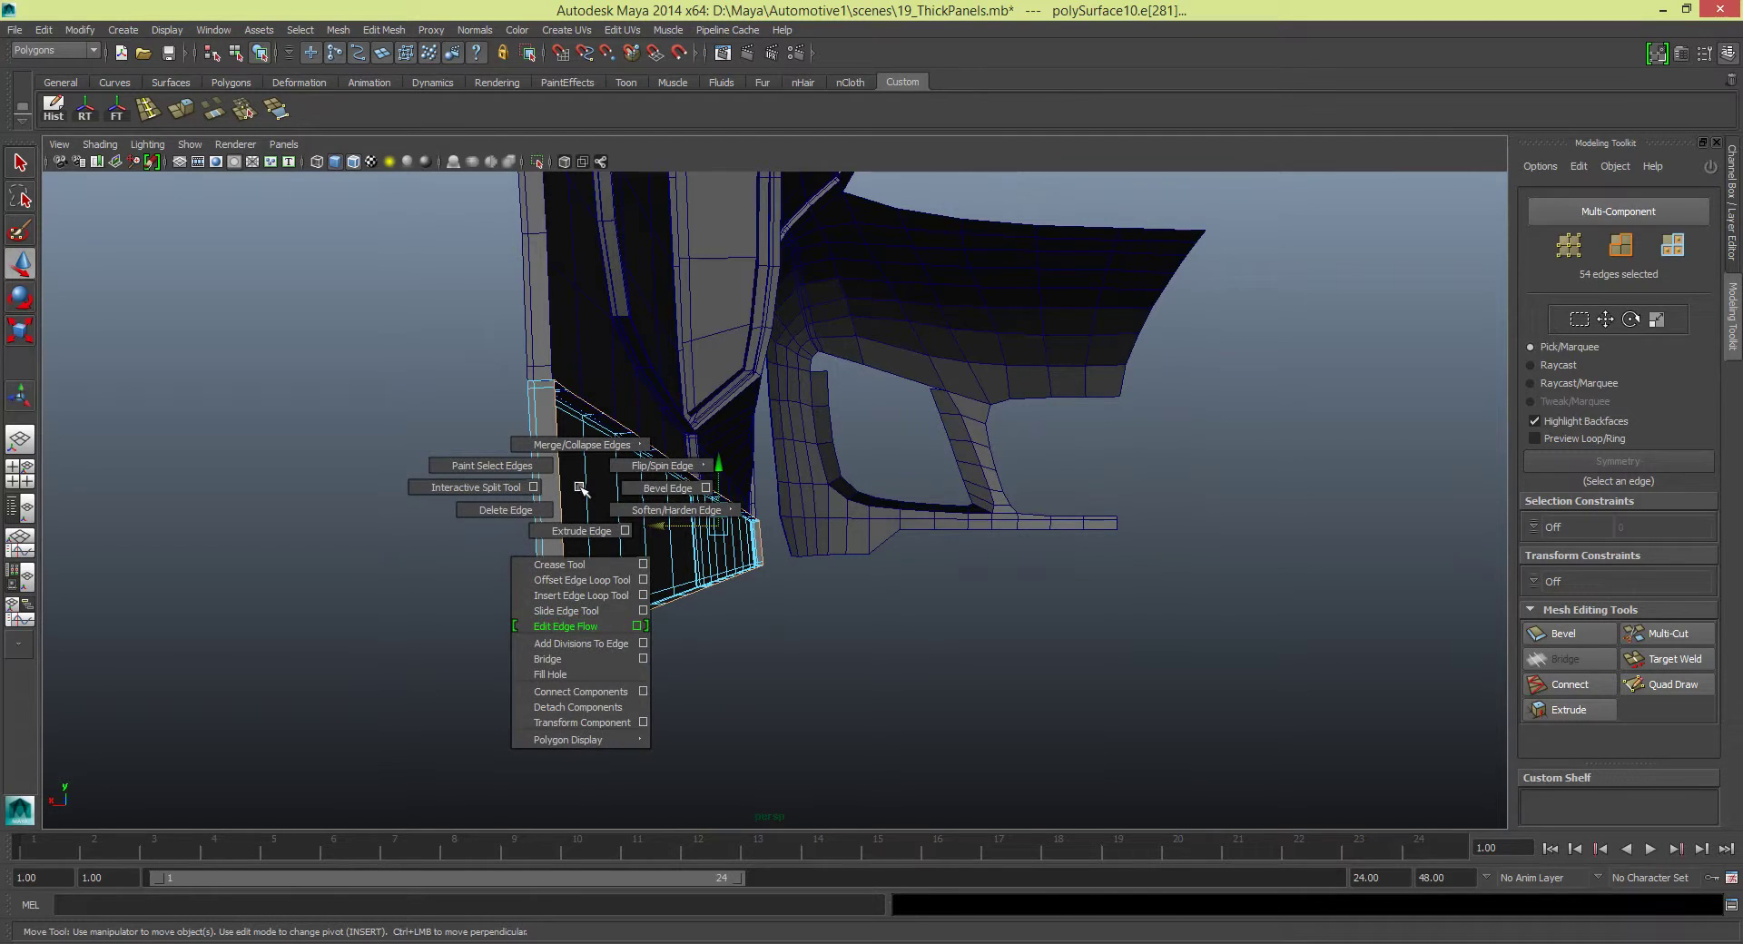
left_click_drag(566, 493, 451, 475, "alt")
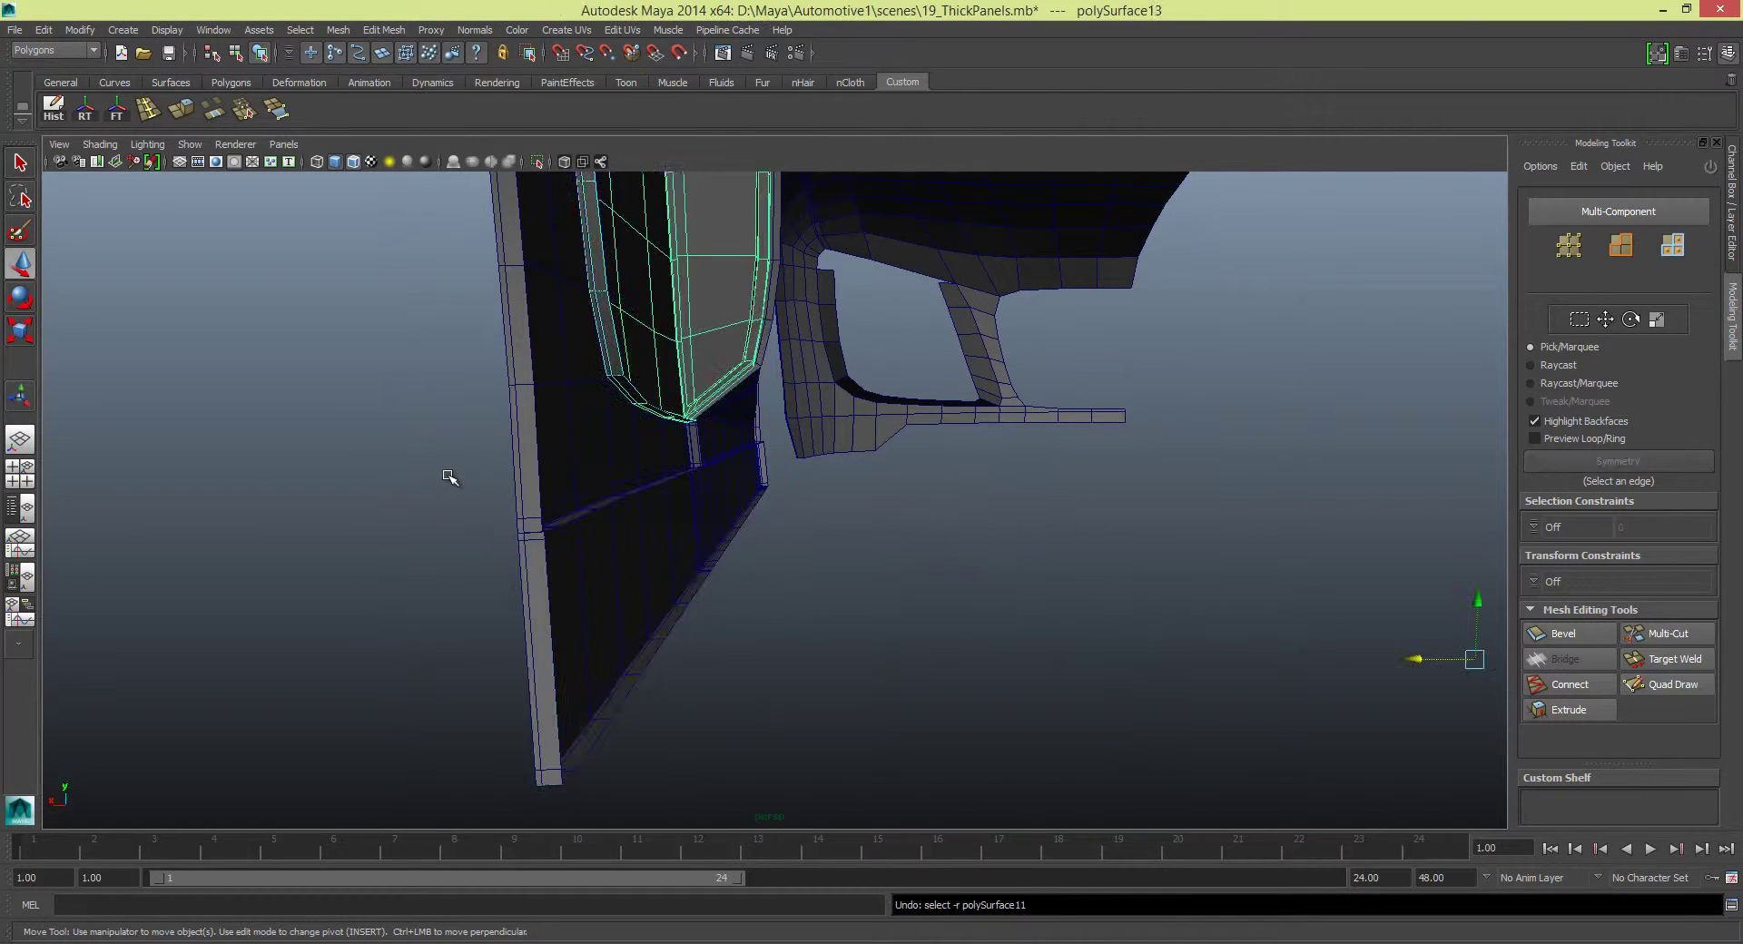
Extrude the lower strip's faces again for thickness
key("F11")
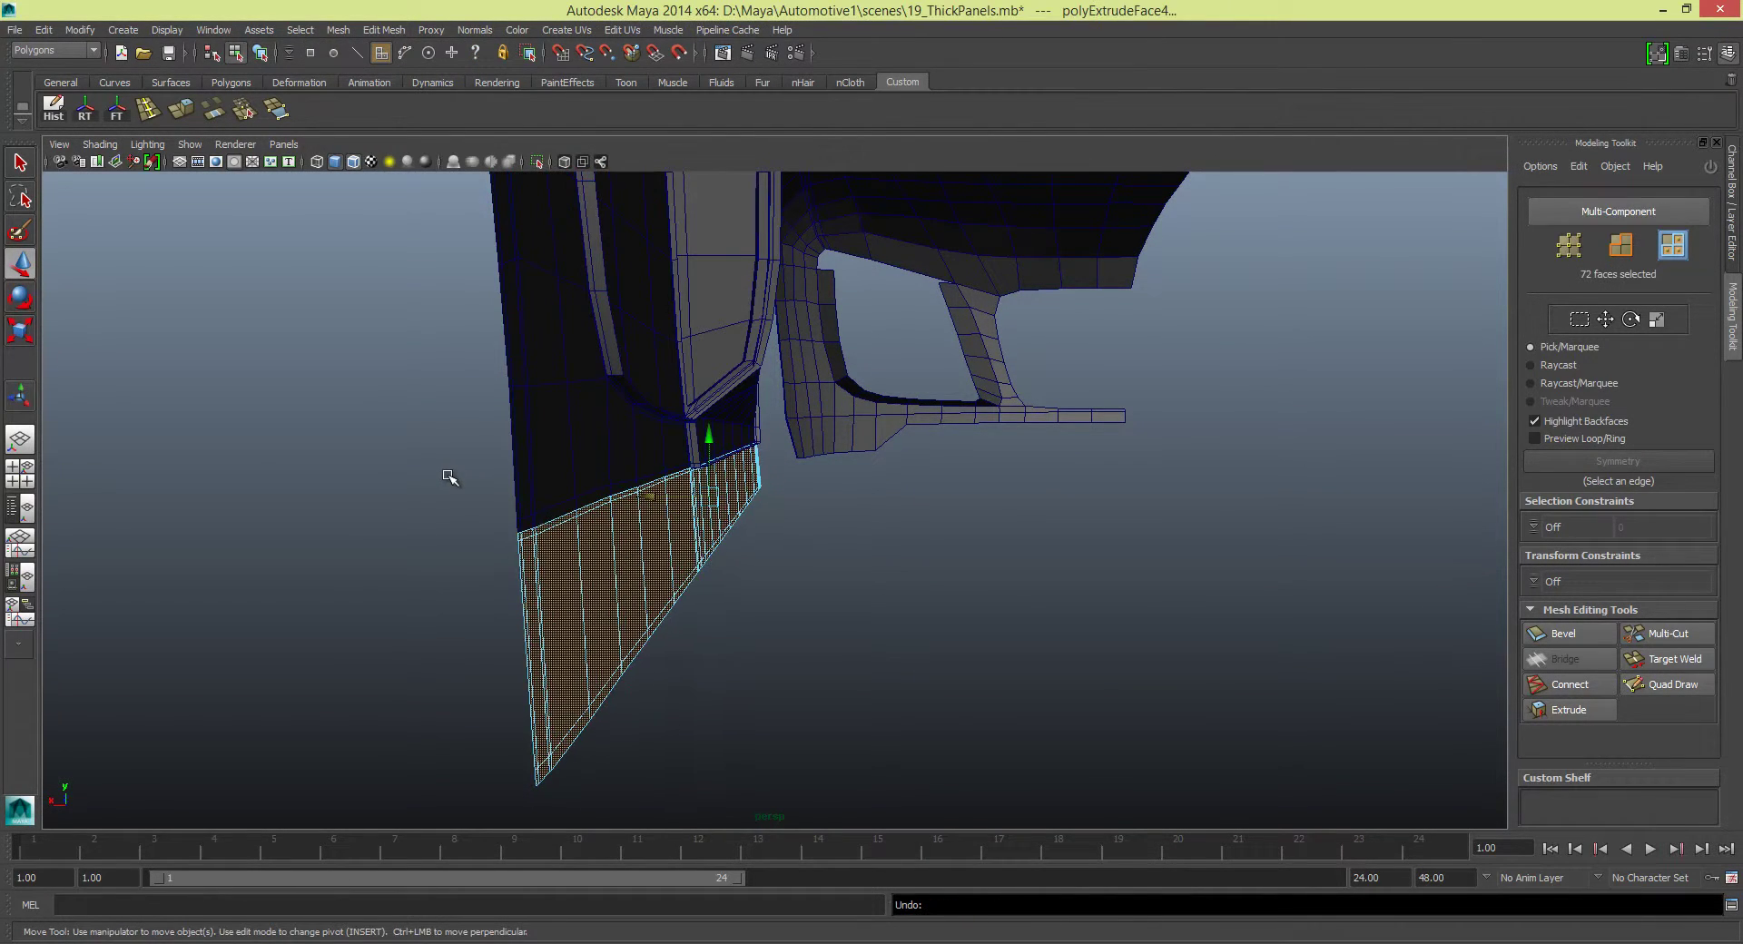
mouse_move(449, 477)
left_mouse_down("alt")
mouse_move(420, 438)
mouse_move(847, 573)
mouse_move(467, 493)
mouse_move(739, 453)
left_mouse_up("alt")
key("ctrl+e")
left_click(833, 485)
Extrude the rear side panel faces to give it thickness, then view the rear wheel arch
key("ctrl+e")
left_click_drag(545, 272, 806, 325, "alt")
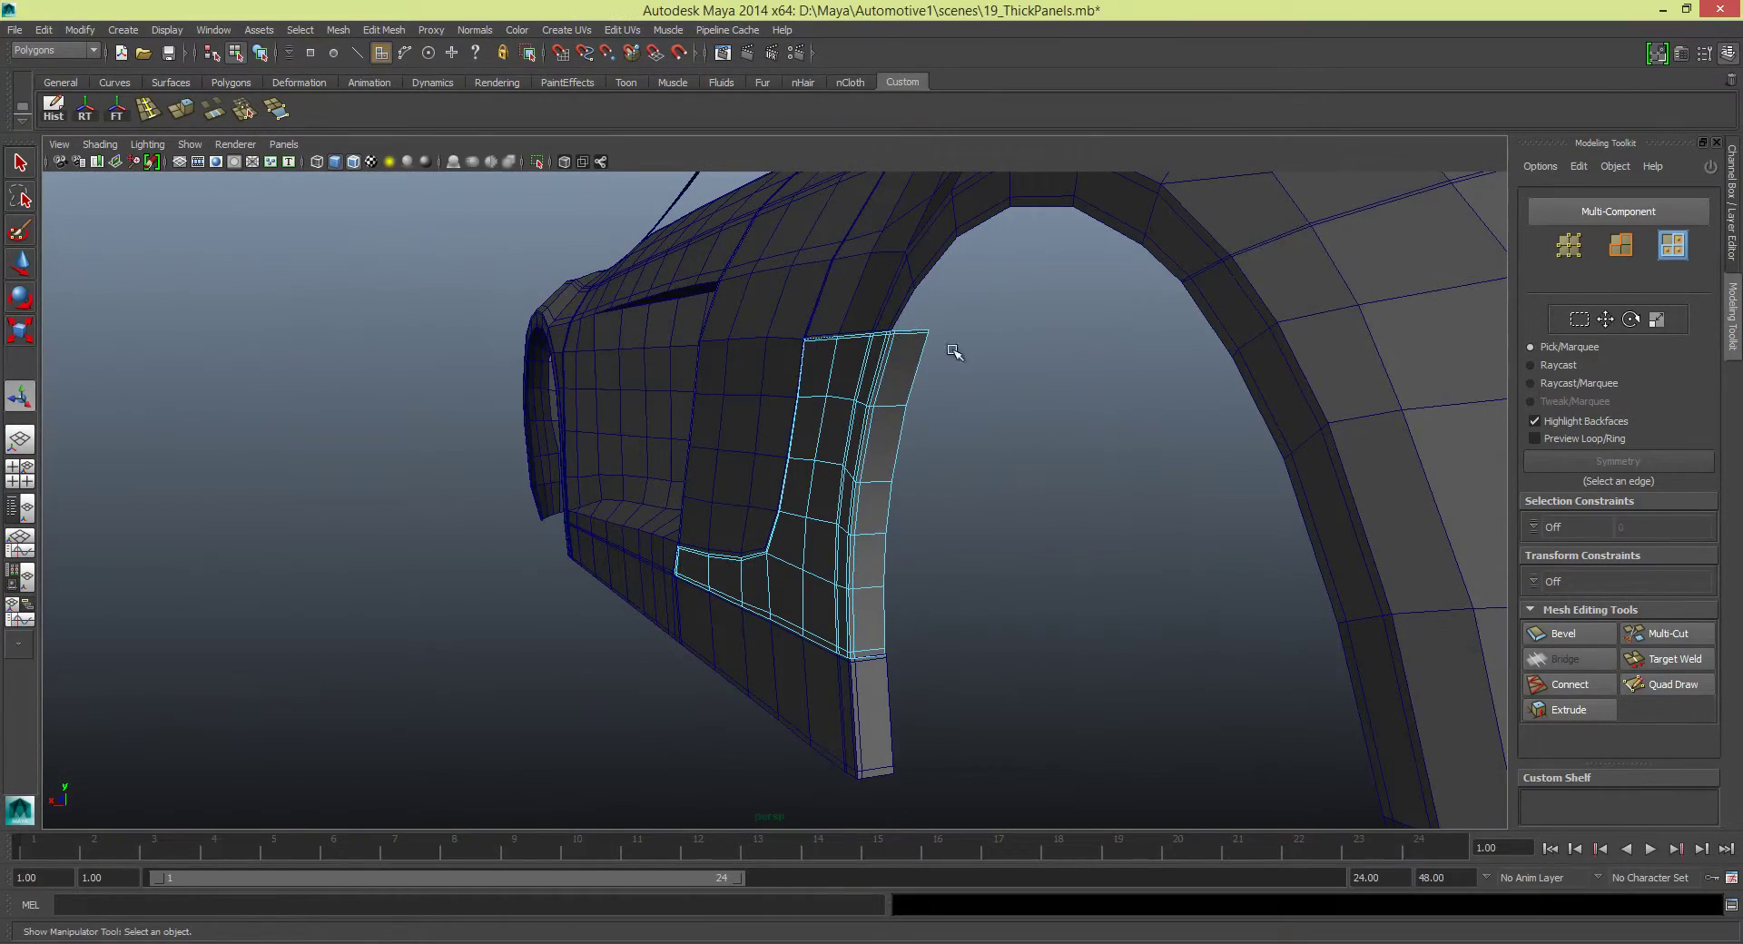
mouse_move(953, 351)
left_mouse_down("alt")
mouse_move(790, 362)
mouse_move(942, 393)
mouse_move(980, 497)
left_mouse_up("alt")
key("alt+F9")
right_click_drag(999, 379, 953, 388)
mouse_move(953, 389)
left_mouse_down("alt")
mouse_move(1058, 519)
mouse_move(1004, 517)
left_mouse_up("alt")
Select the rear quarter panel and inspect it closely around the rear arch
right_click_drag(1004, 517, 1023, 486, "alt")
left_click_drag(1023, 486, 938, 602, "alt")
right_click_drag(938, 602, 1006, 468, "alt")
left_click(1005, 468)
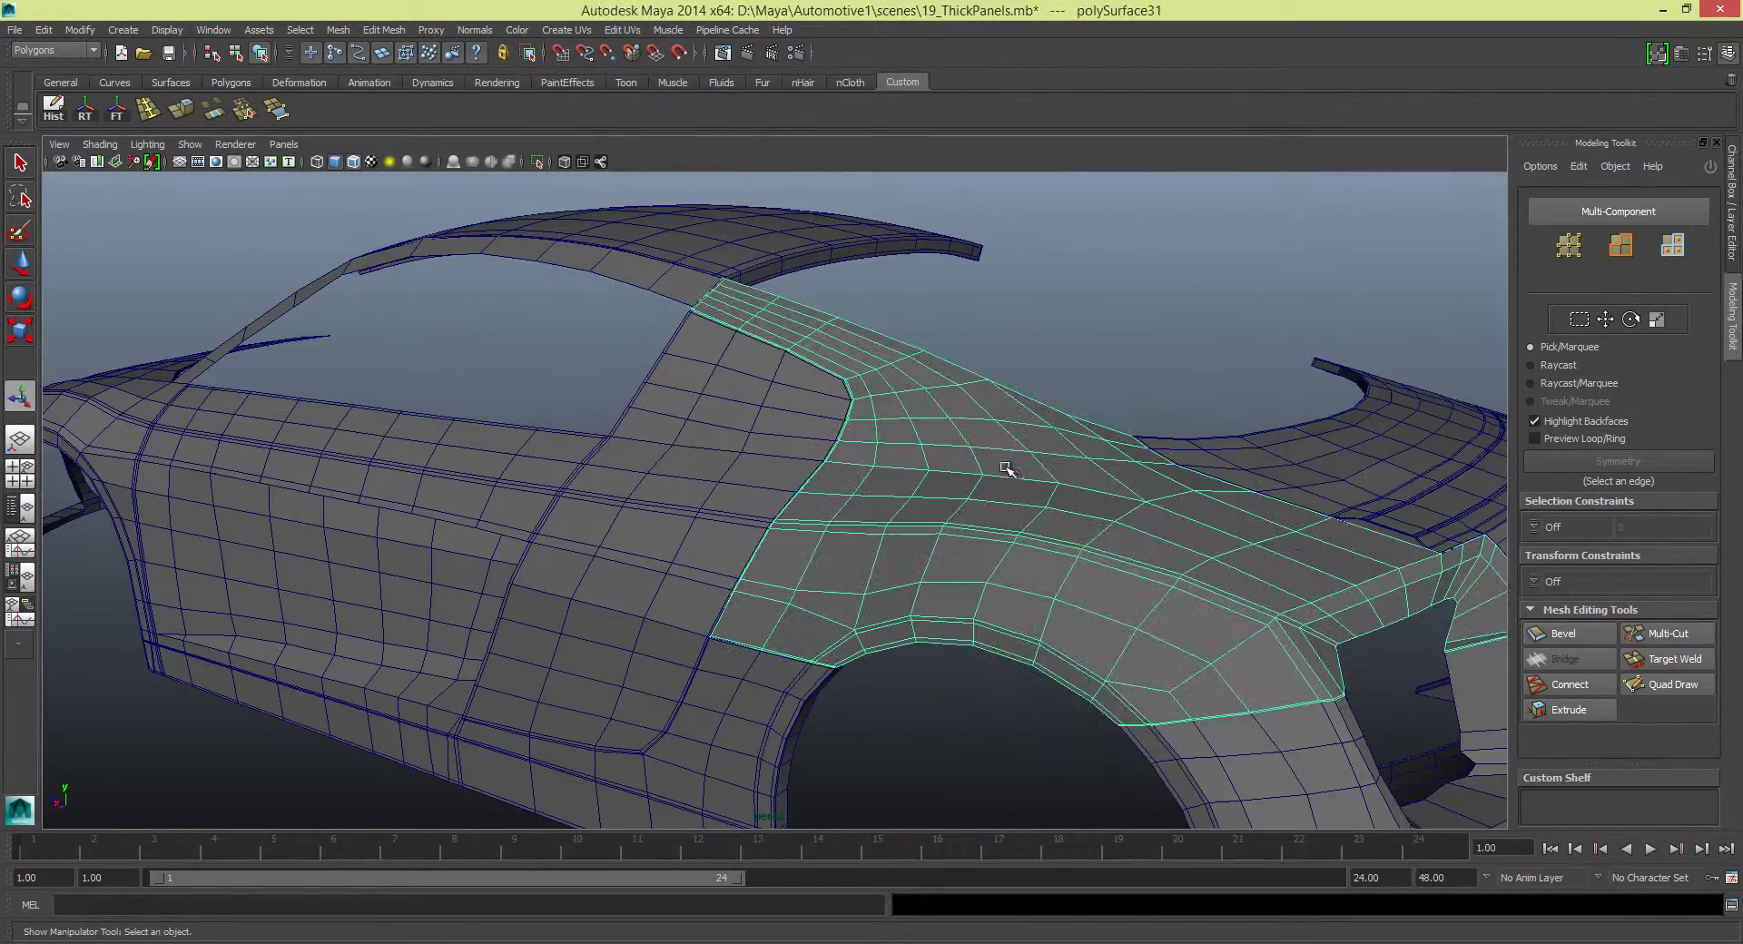
mouse_move(1071, 363)
left_mouse_down("alt")
mouse_move(888, 470)
mouse_move(944, 610)
mouse_move(944, 544)
mouse_move(1031, 461)
mouse_move(727, 420)
mouse_move(887, 536)
mouse_move(603, 540)
mouse_move(513, 434)
mouse_move(409, 556)
mouse_move(833, 467)
left_mouse_up("alt")
Inspect the front fender, roof panel and roof frame strip, picking edges on the strip
left_click(513, 434)
left_click(778, 471)
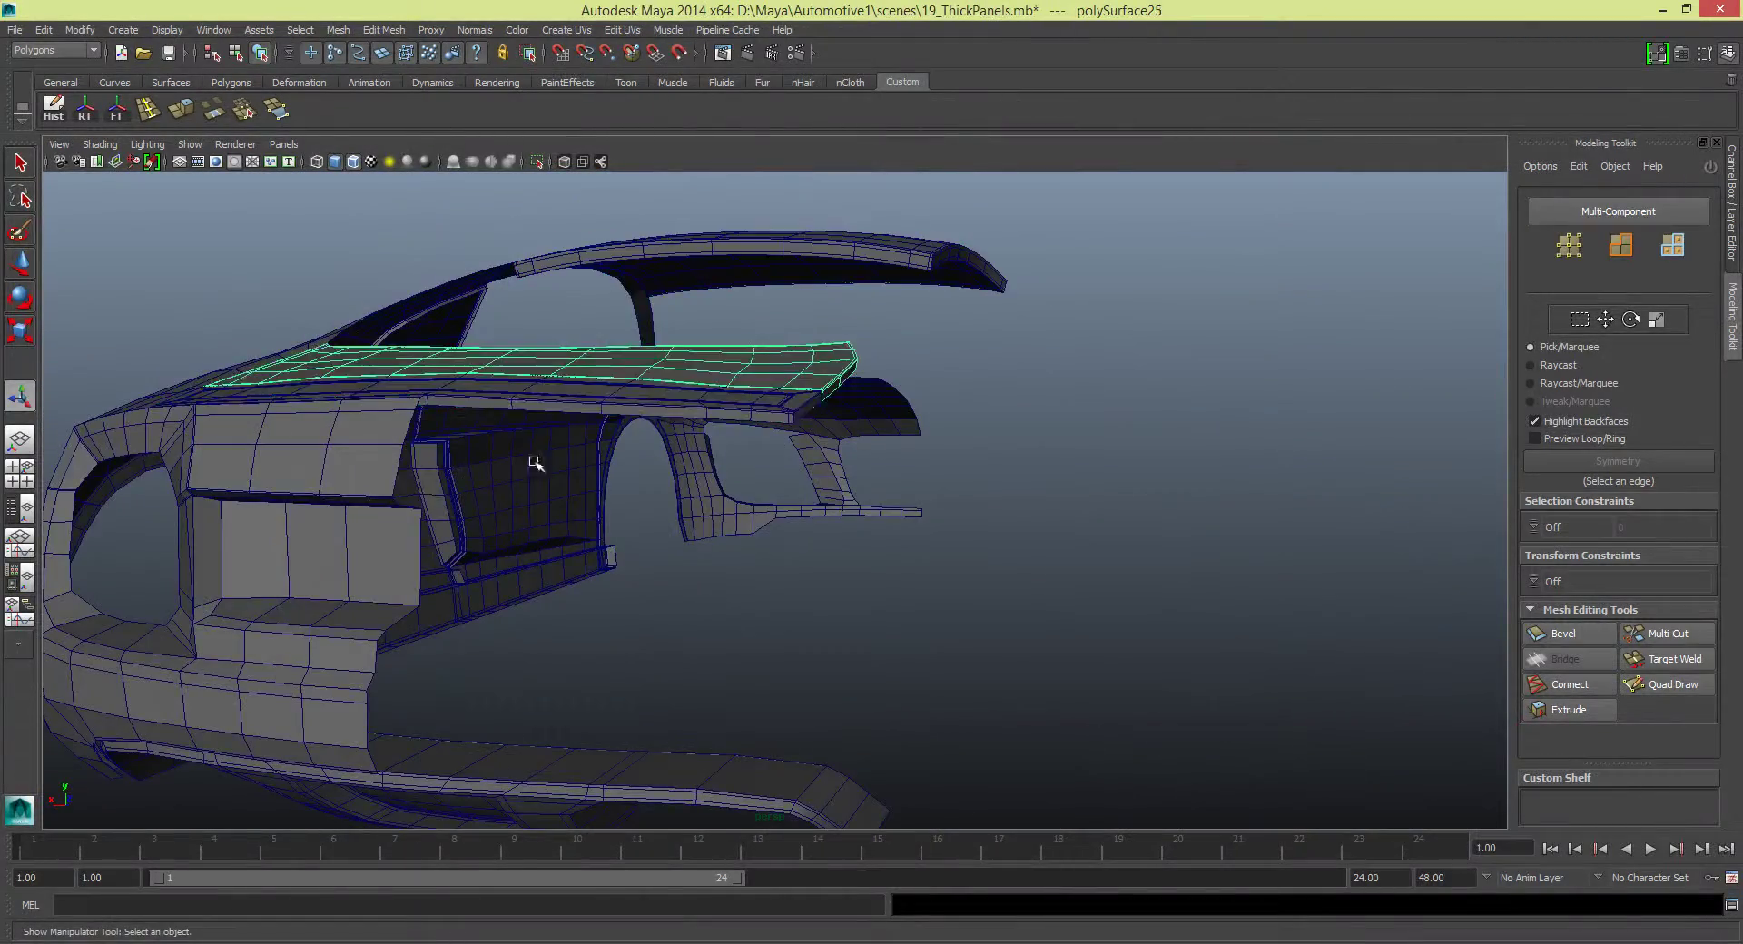
mouse_move(535, 463)
left_mouse_down("alt")
mouse_move(871, 468)
mouse_move(1278, 413)
left_mouse_up("alt")
left_click(1278, 413)
left_click(599, 400)
key("f")
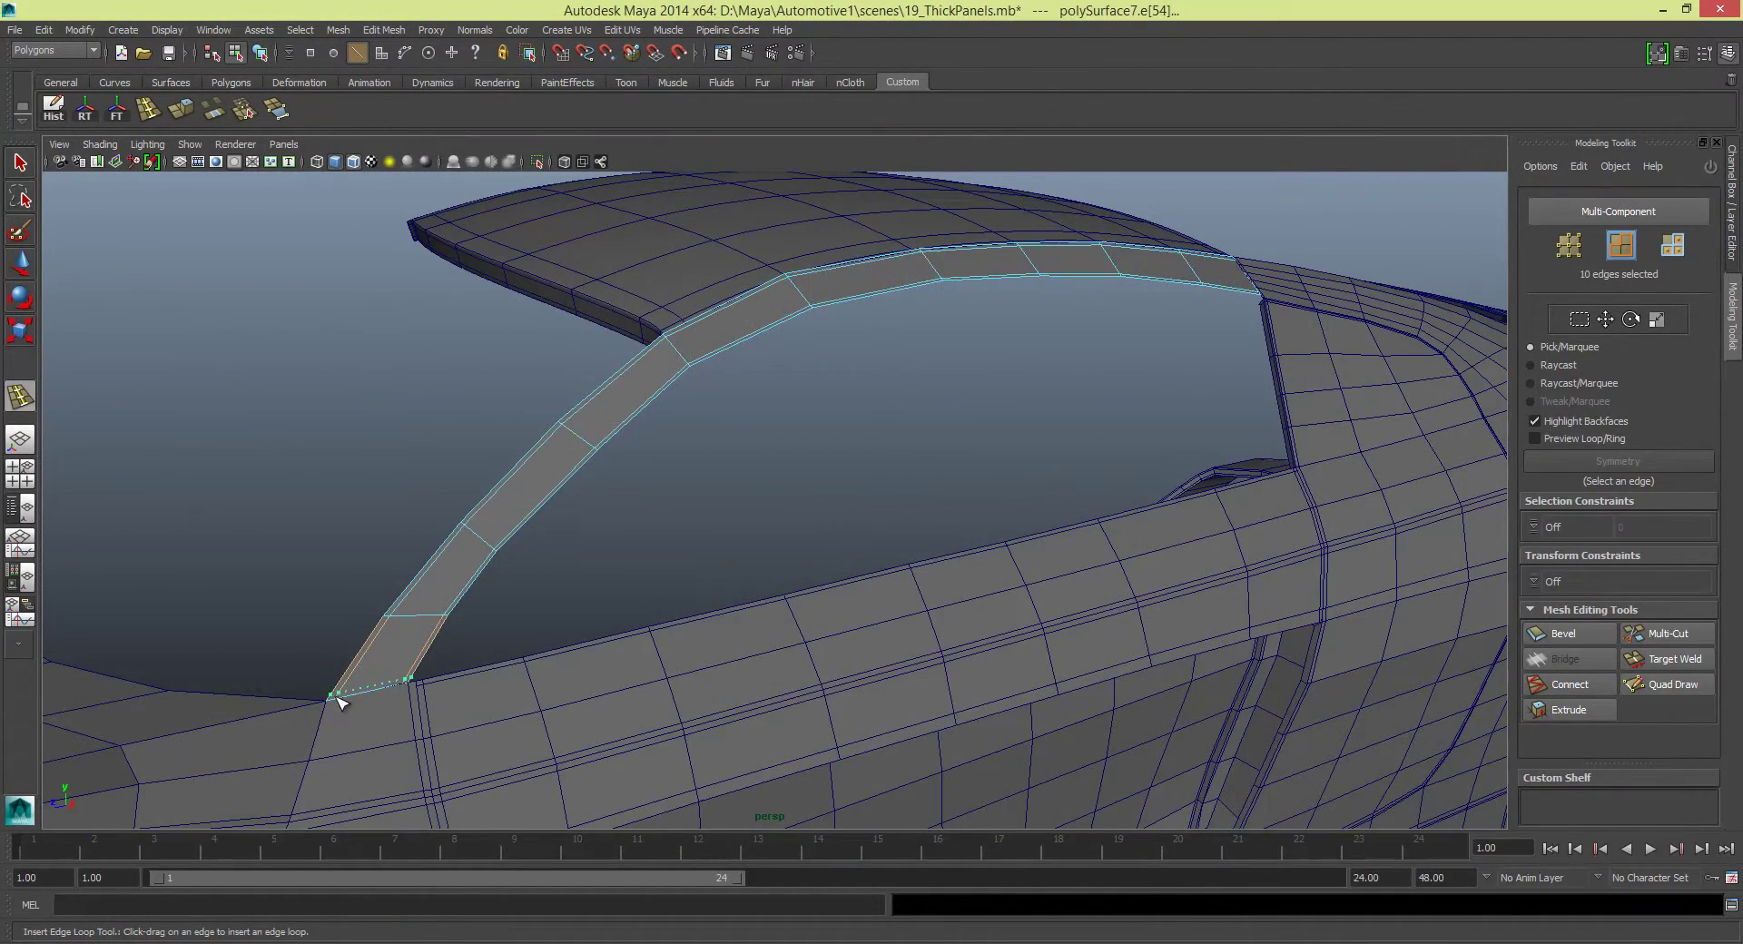
Place an edge loop at the end of the roof frame strip
left_click_drag(338, 700, 846, 519, "alt")
scroll(901, 502, "down", 5)
right_click_drag(526, 311, 525, 382, "ctrl")
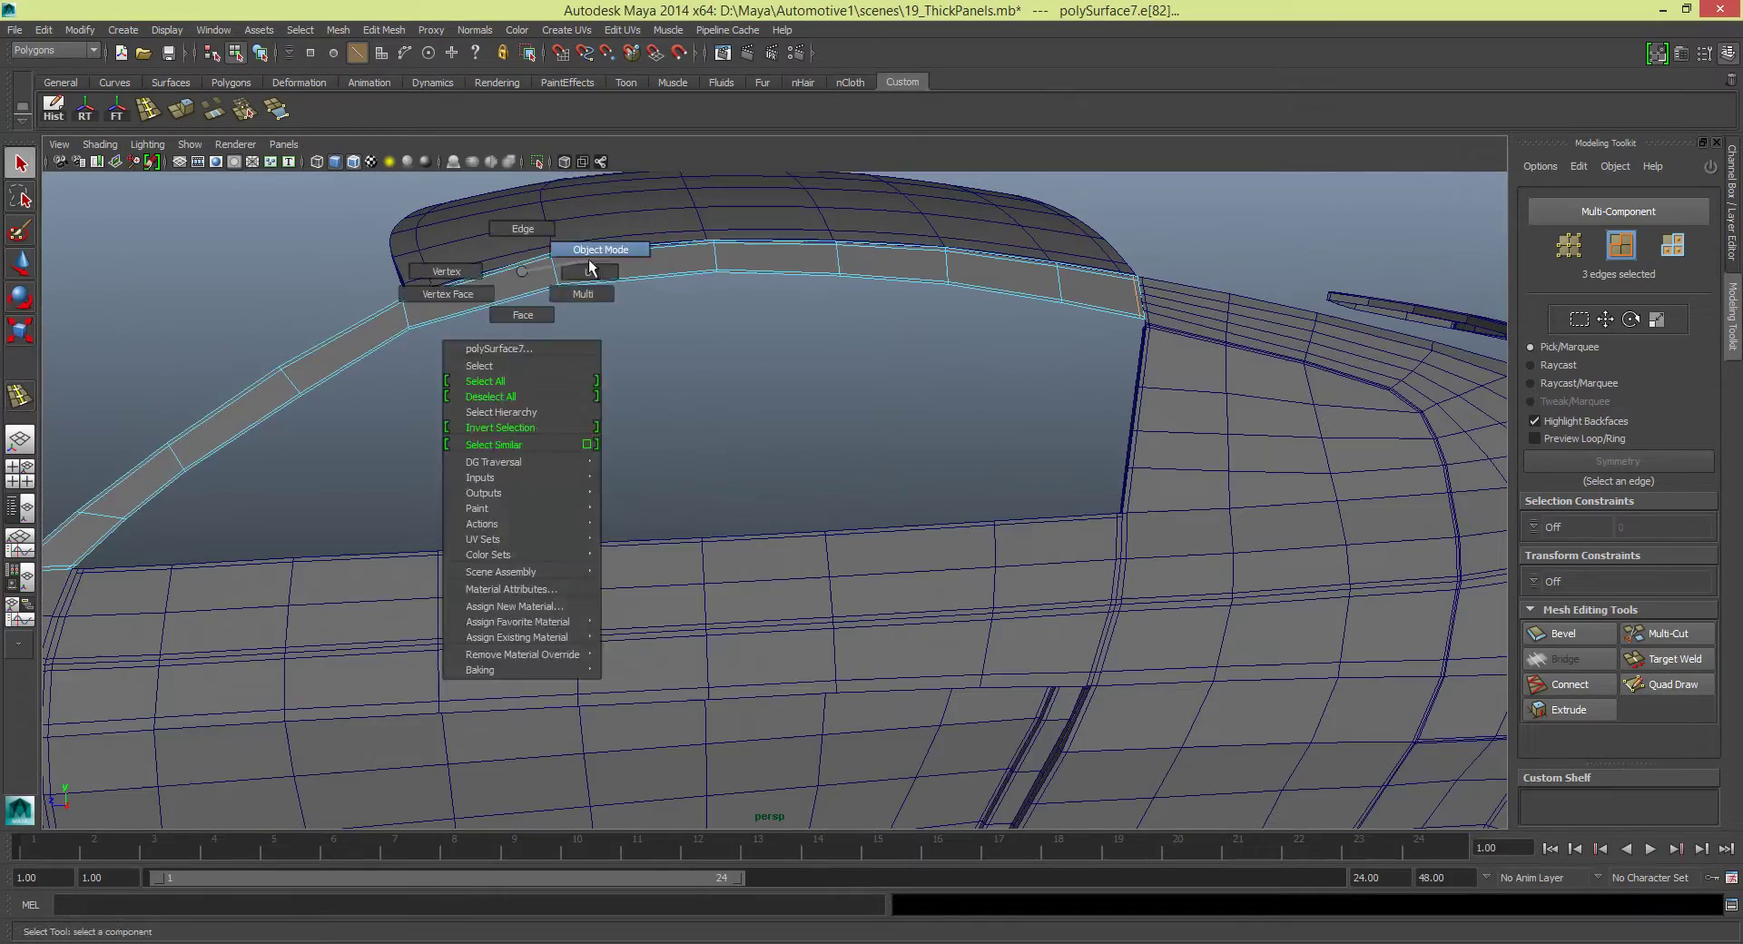
Extrude the roof frame strip for thickness and add a support loop along its thickness edge
key("ctrl+e")
mouse_move(526, 381)
left_mouse_down("alt")
mouse_move(788, 390)
mouse_move(1108, 353)
left_mouse_up("alt")
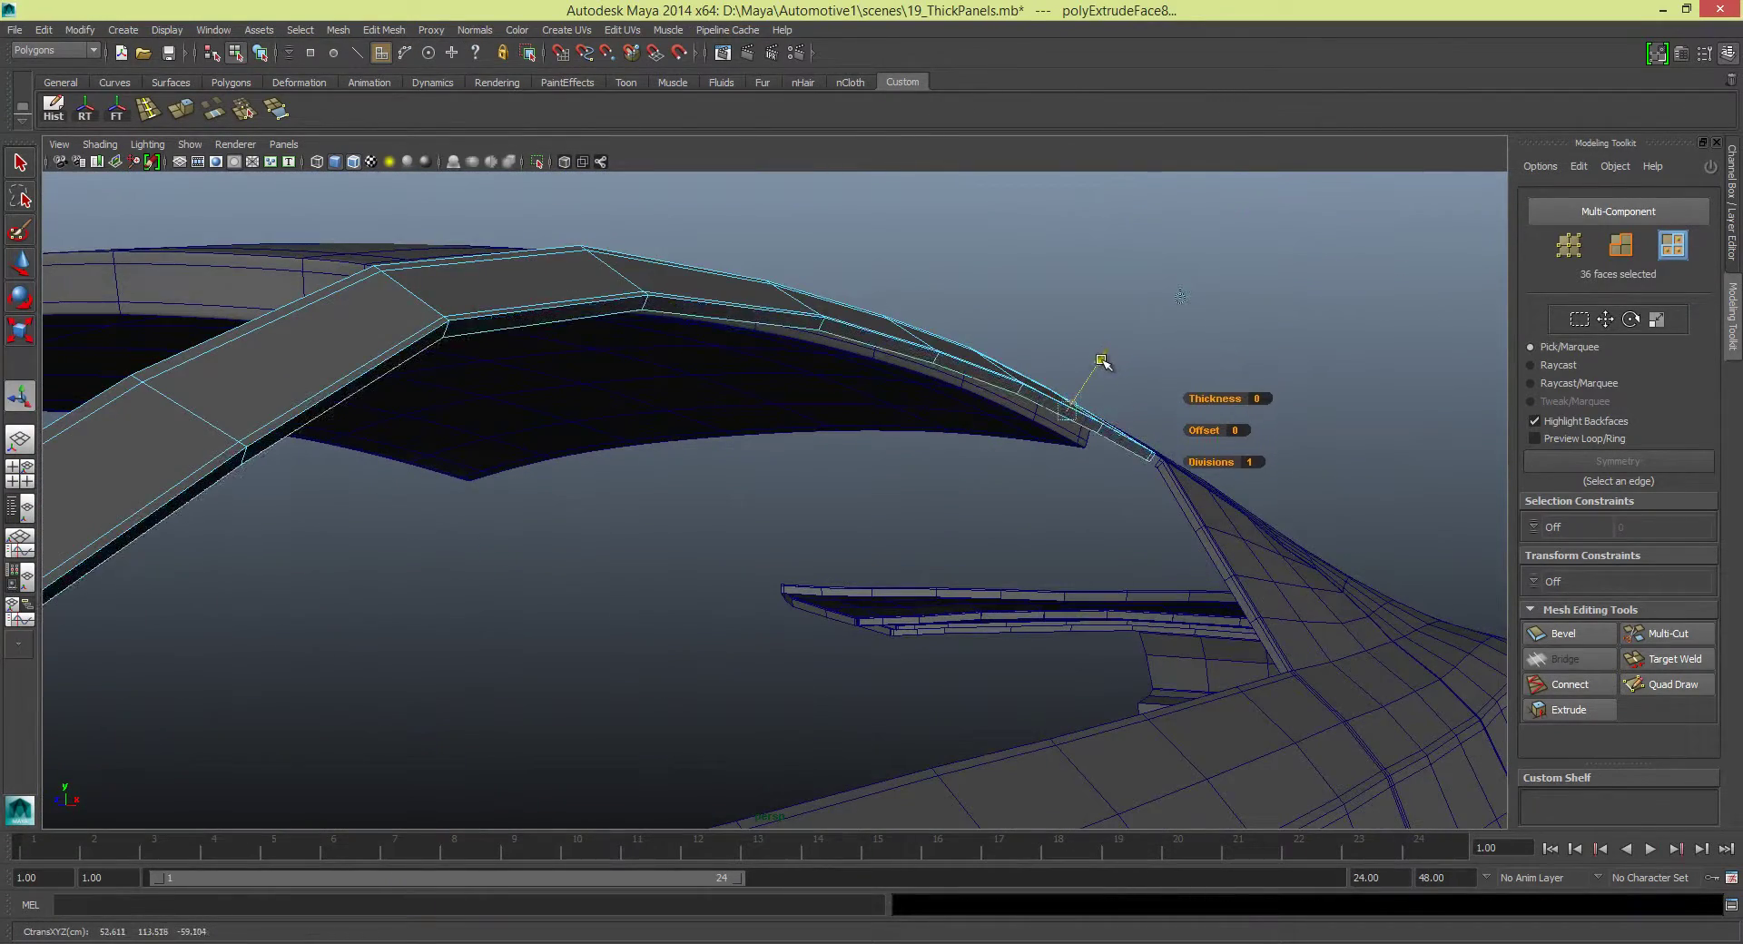
key("i")
mouse_move(1126, 469)
left_mouse_down("alt")
mouse_move(878, 361)
mouse_move(1102, 356)
left_mouse_up("alt")
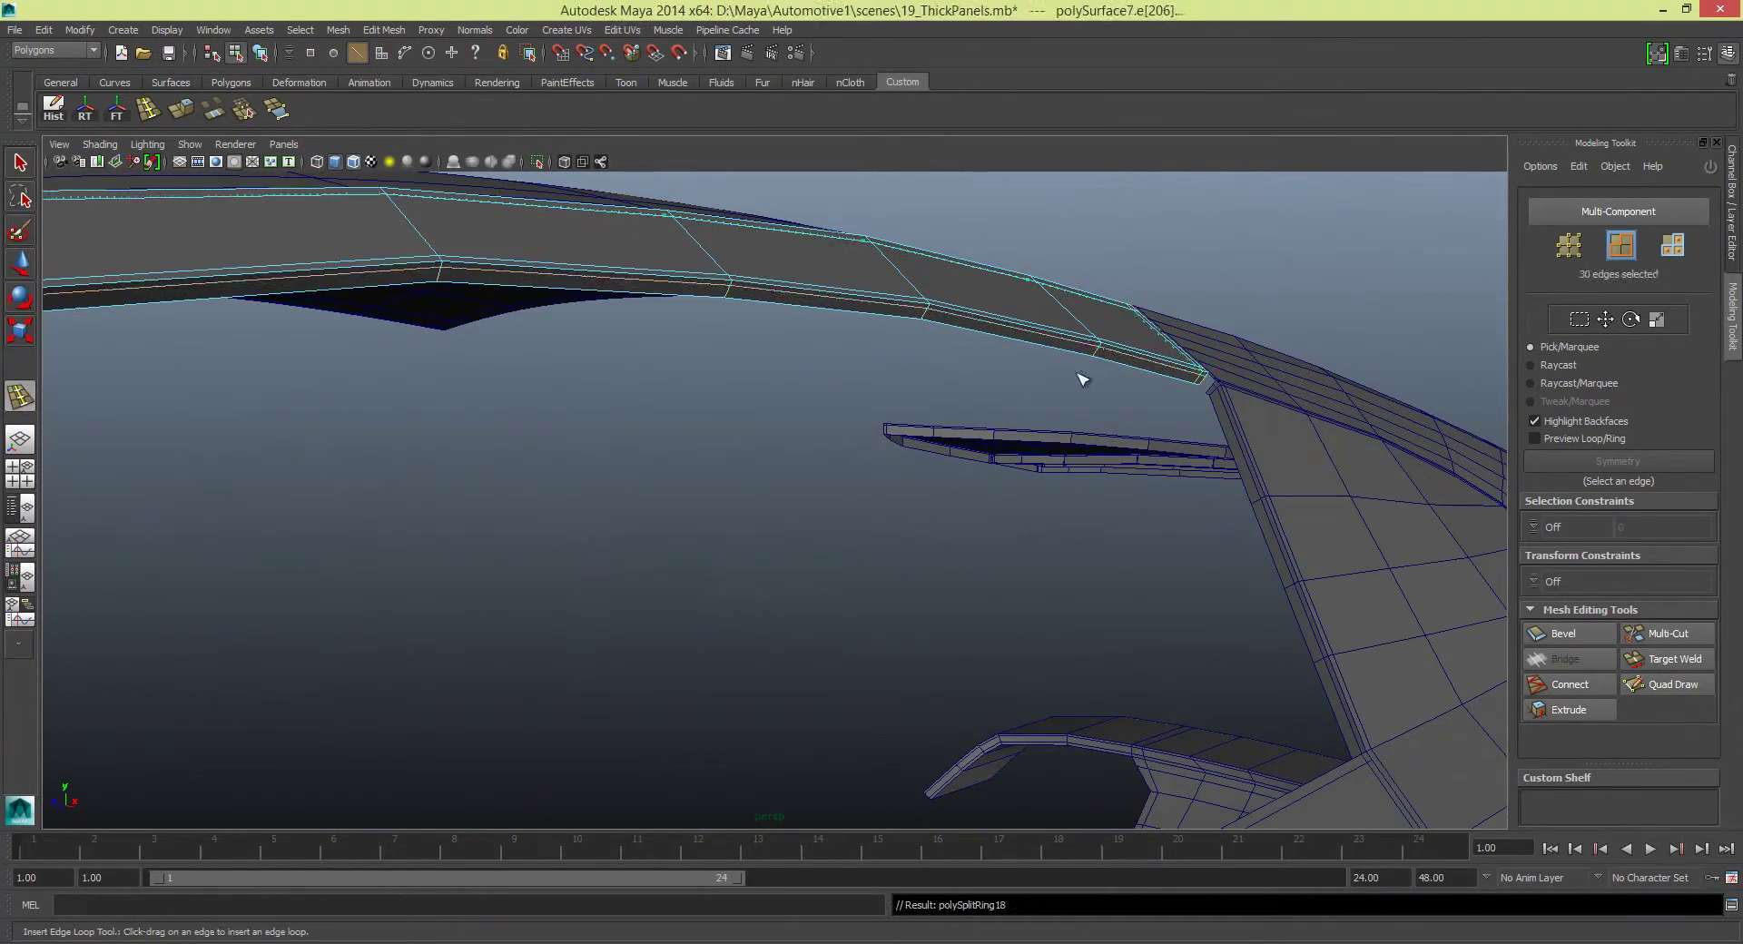
Return to Object Mode, select the rear side panel and view the whole car side
right_click_drag(535, 241, 581, 209)
mouse_move(894, 280)
left_mouse_down("alt")
mouse_move(972, 452)
mouse_move(858, 331)
left_mouse_up("alt")
left_click(1180, 612)
right_click_drag(1180, 612, 793, 595, "alt")
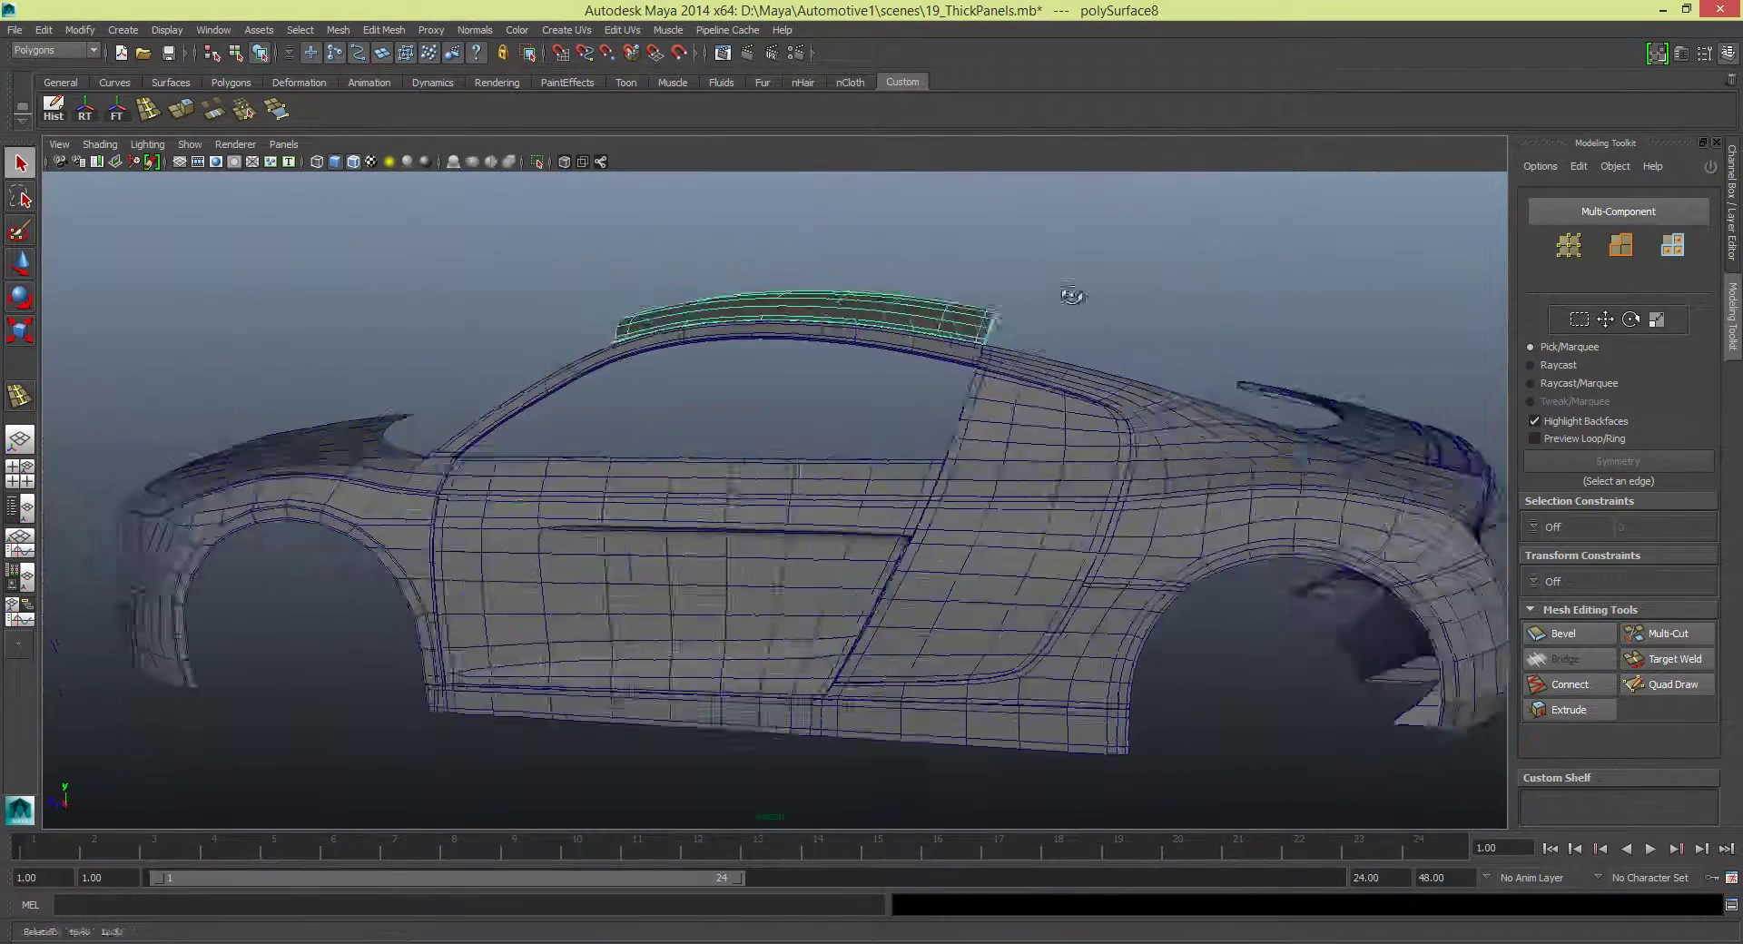
mouse_move(762, 482)
left_mouse_down("alt")
mouse_move(817, 358)
mouse_move(597, 420)
mouse_move(980, 497)
left_mouse_up("alt")
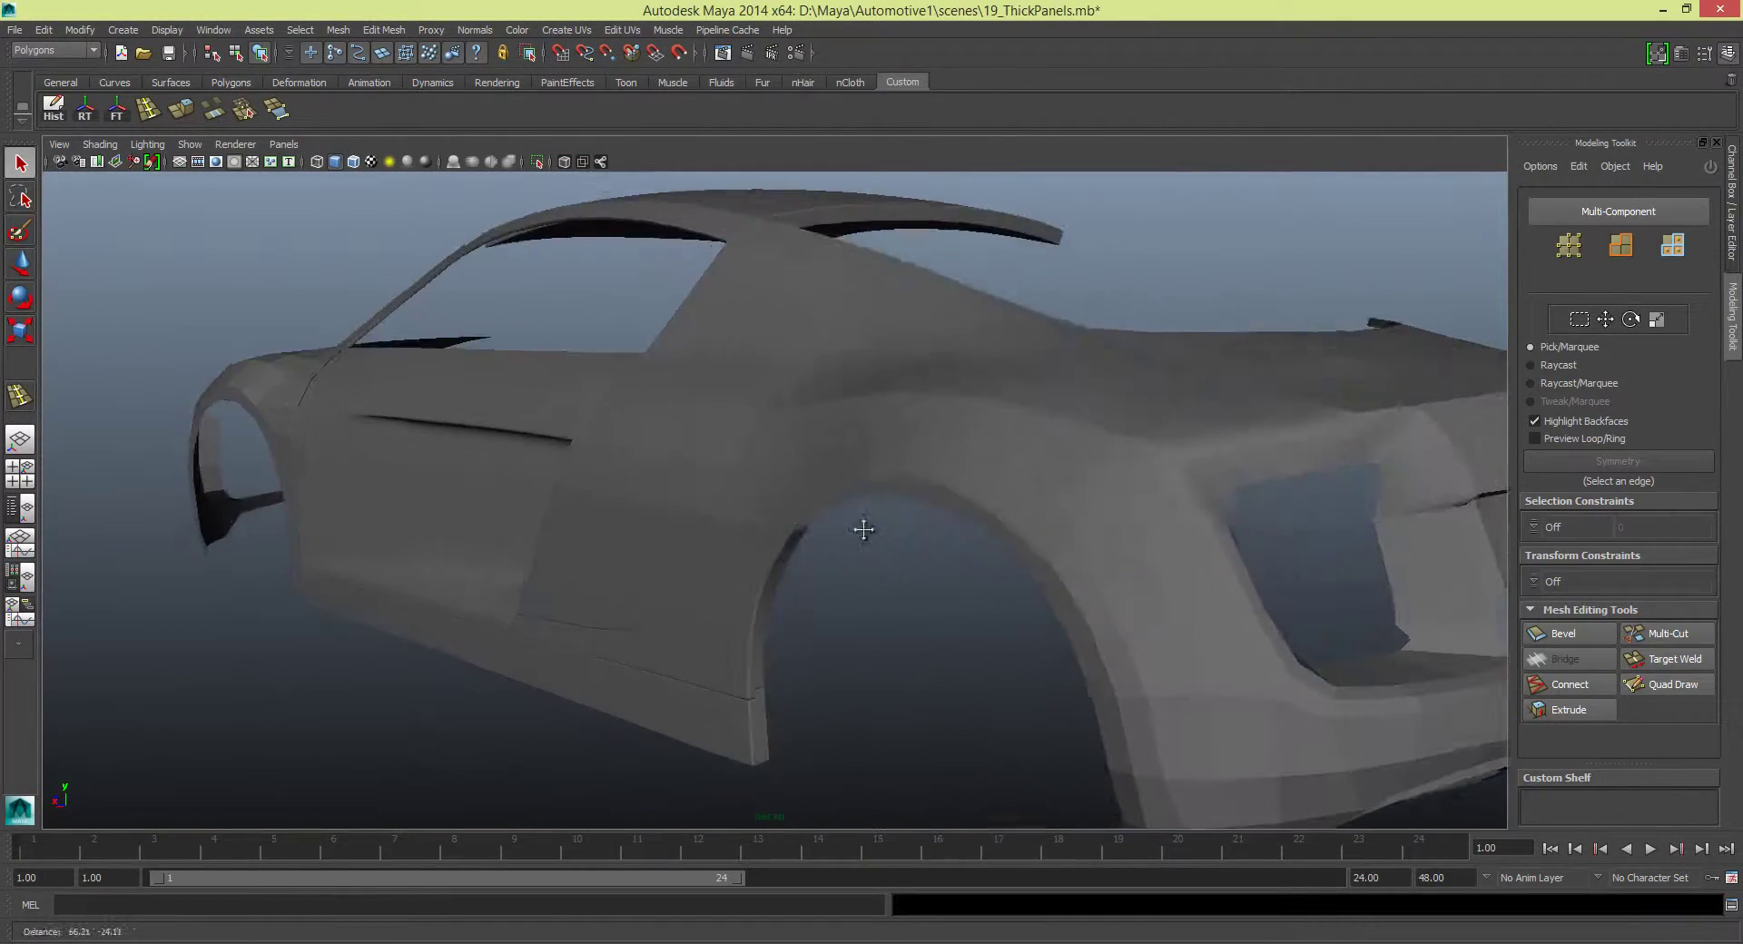
left_click(1286, 617)
left_click_drag(1286, 617, 1104, 535, "alt")
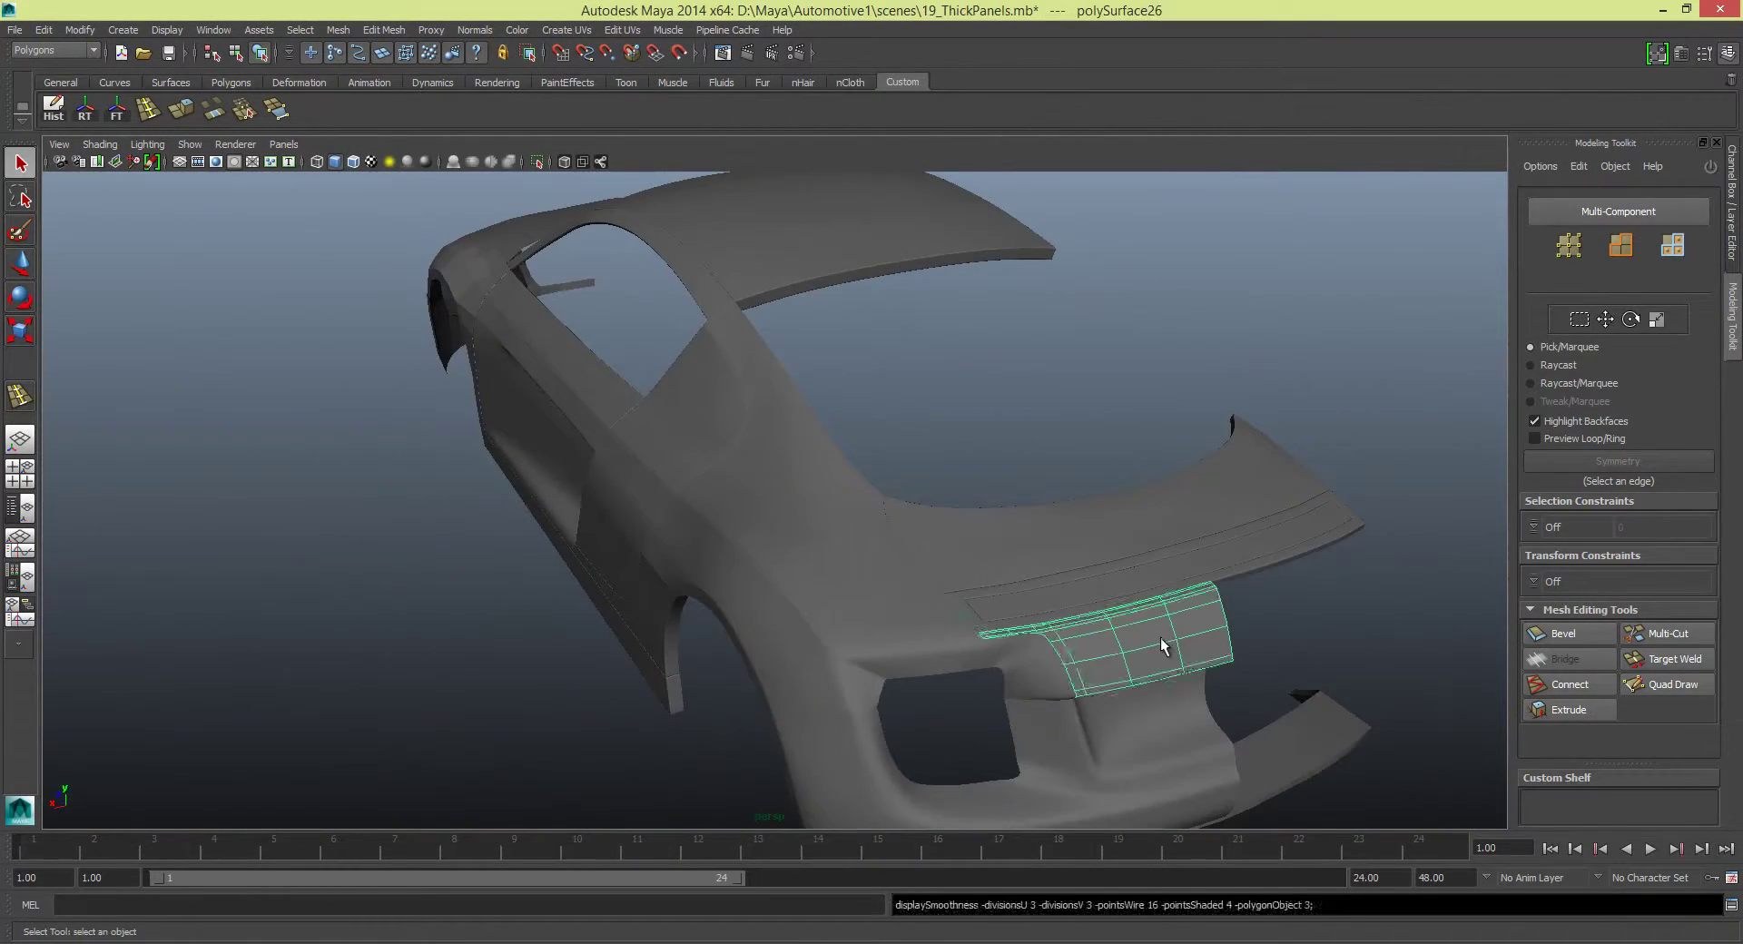
left_click_drag(1294, 647, 1118, 477, "alt")
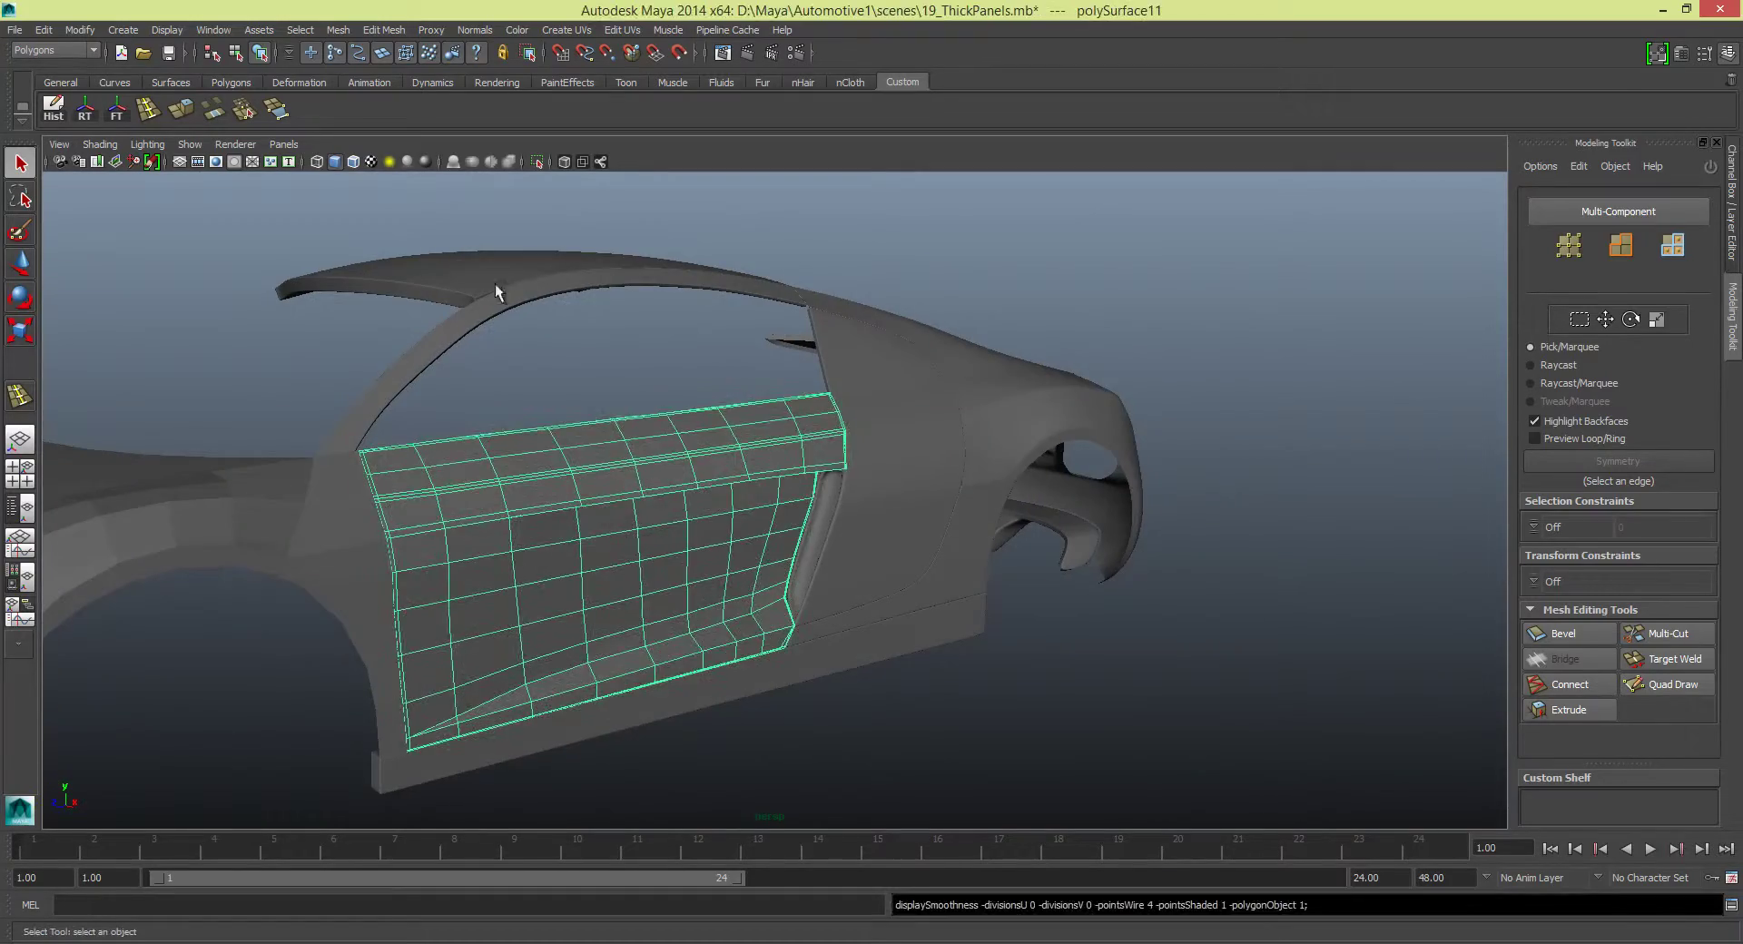